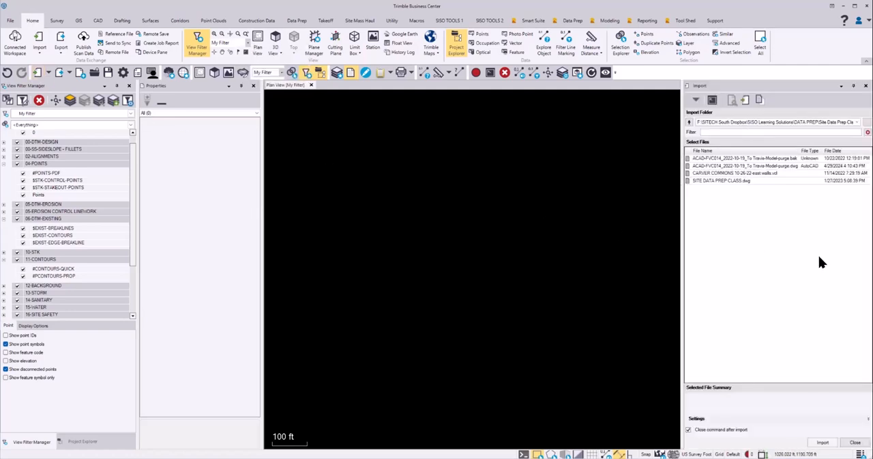
Import SITE DATA PREP CLASS.dwg with the layer name prefix "ZCAD1-"
click(740, 181)
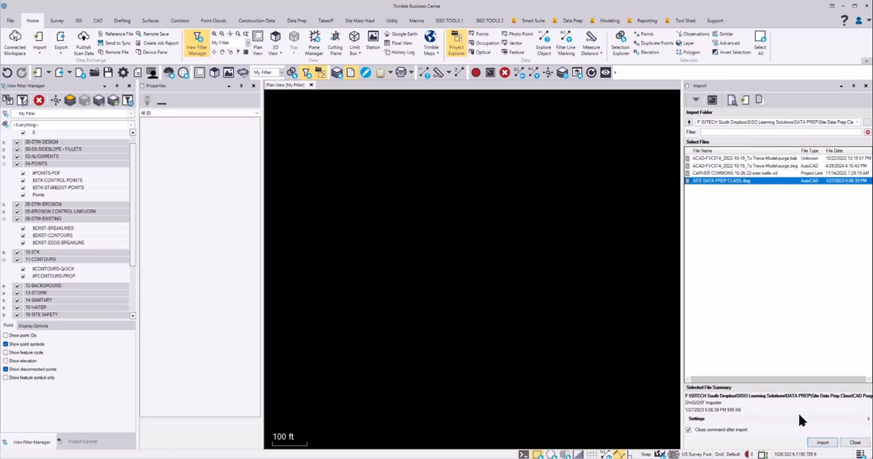
click(869, 419)
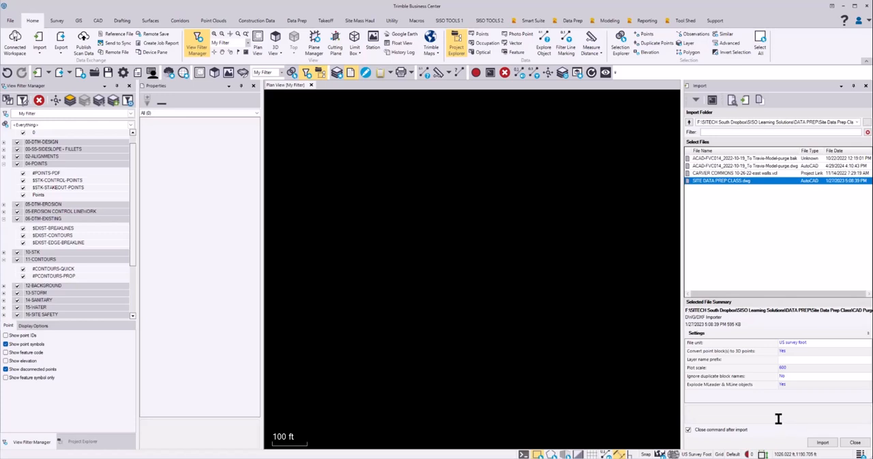
click(785, 360)
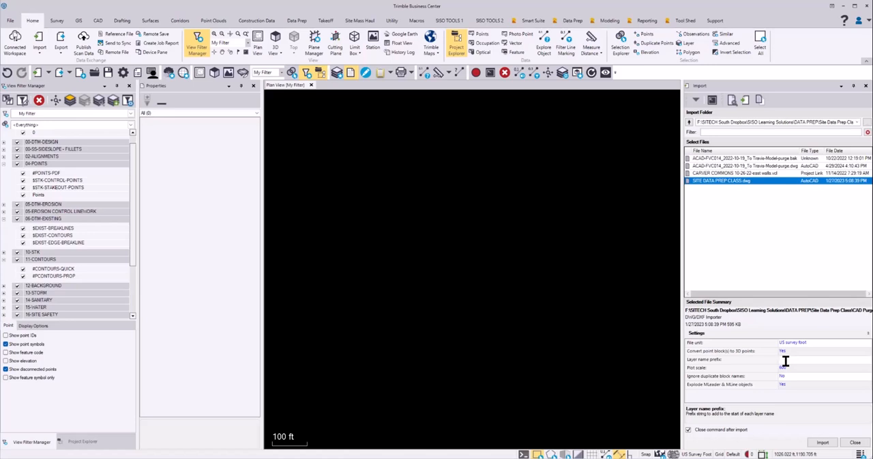
key(Caps_Lock)
text(ZCAD1-)
click(823, 442)
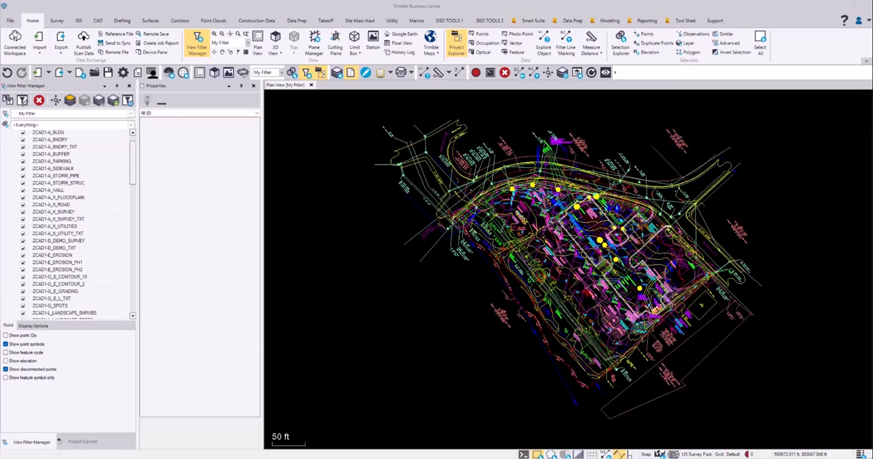
mouse_move(587, 264)
middle_down()
mouse_move(587, 275)
mouse_move(579, 273)
middle_up()
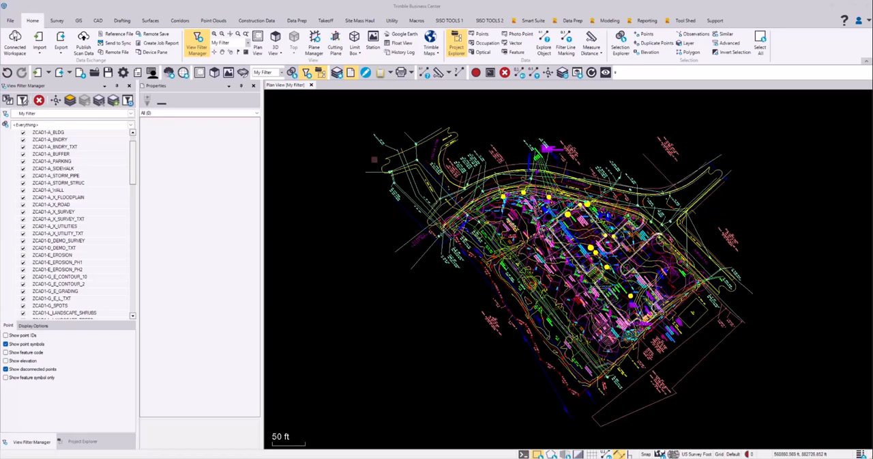
Check the project's data types for leftover blocks with Advanced Select and check Purge Blocks for unreferenced blocks
click(451, 22)
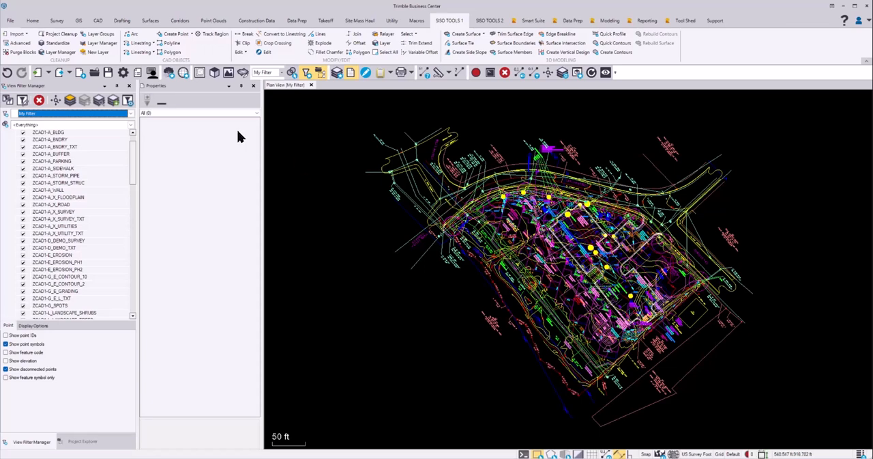
click(20, 43)
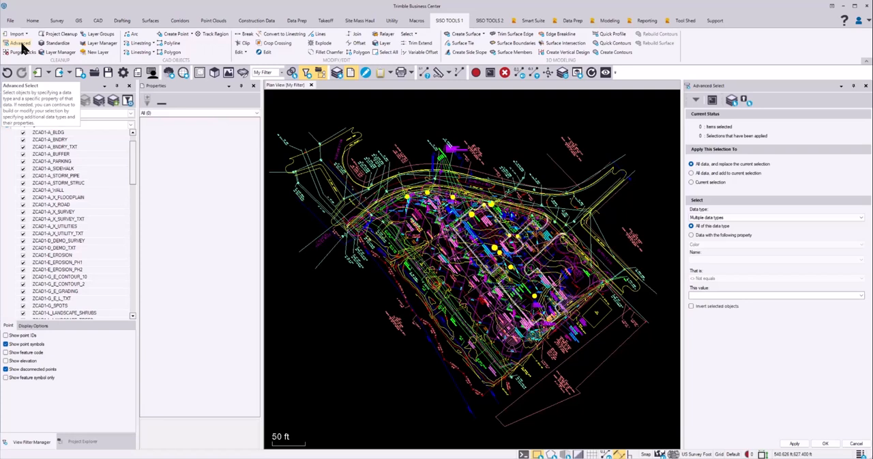
click(862, 218)
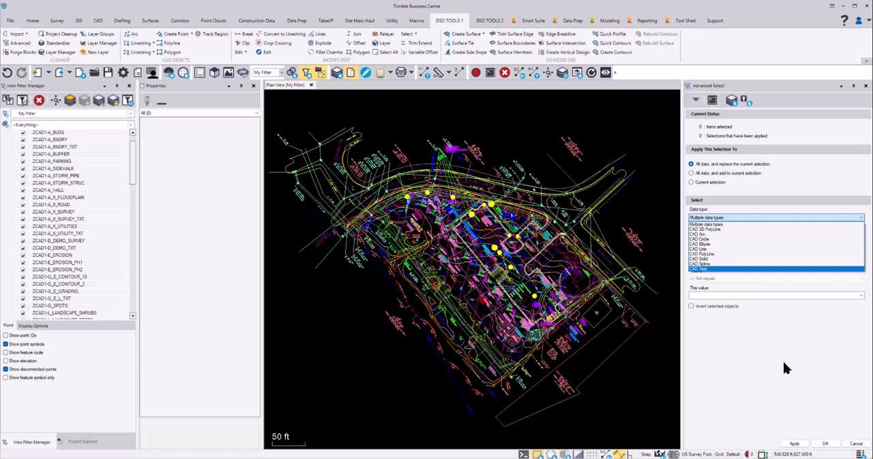
click(792, 341)
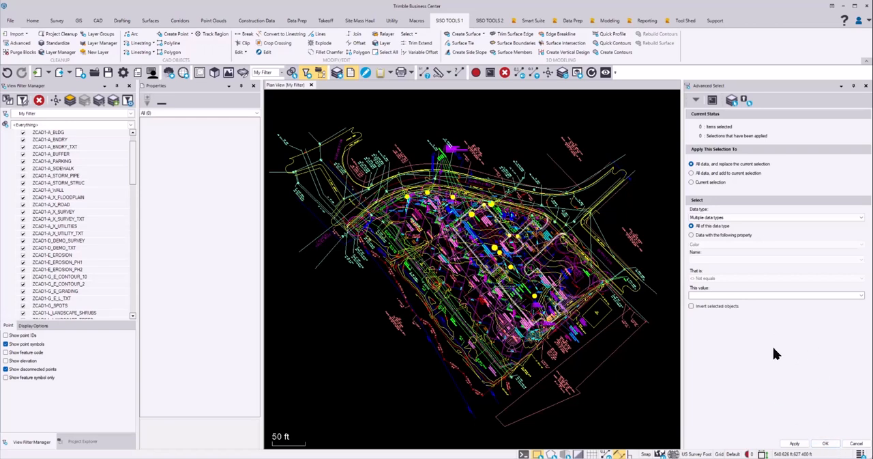
click(827, 444)
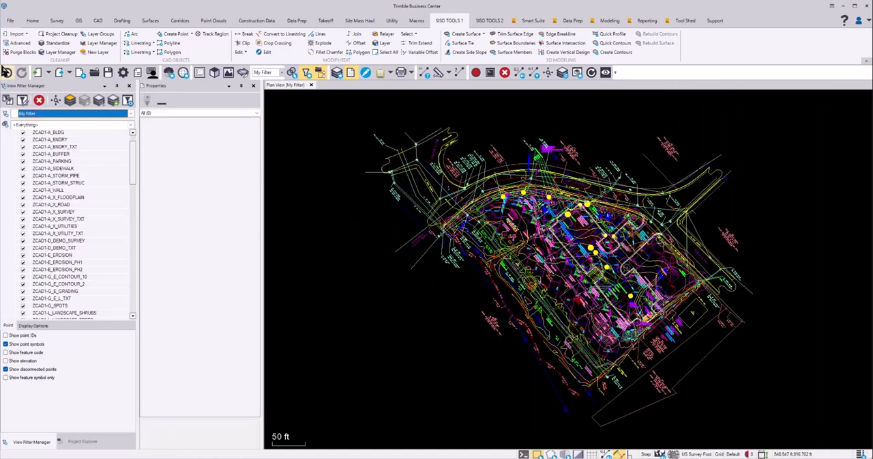
click(19, 53)
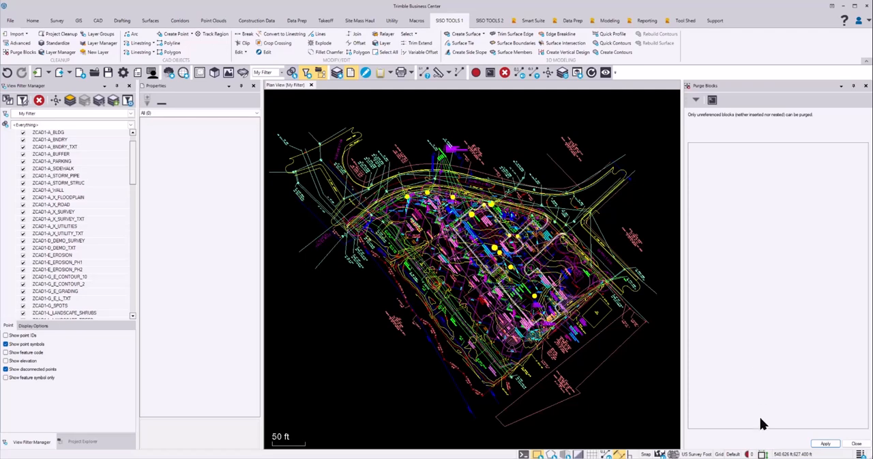
click(857, 443)
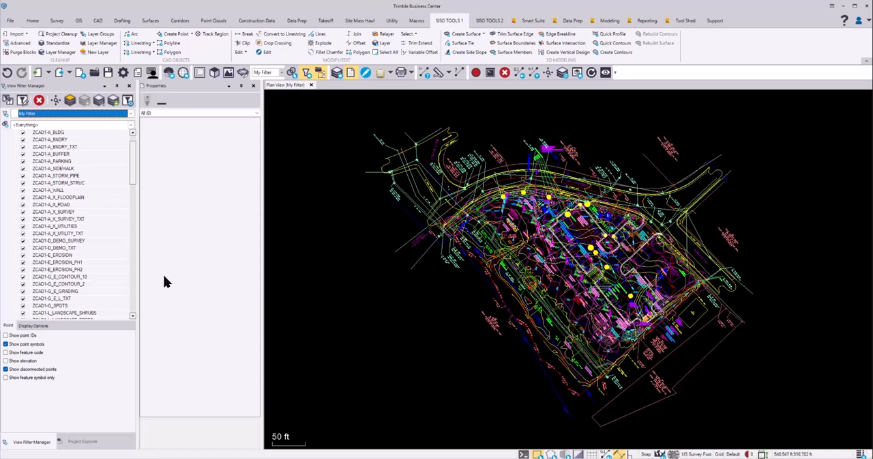
Examine the project's plan sets and imported files in the Project Explorer
click(82, 442)
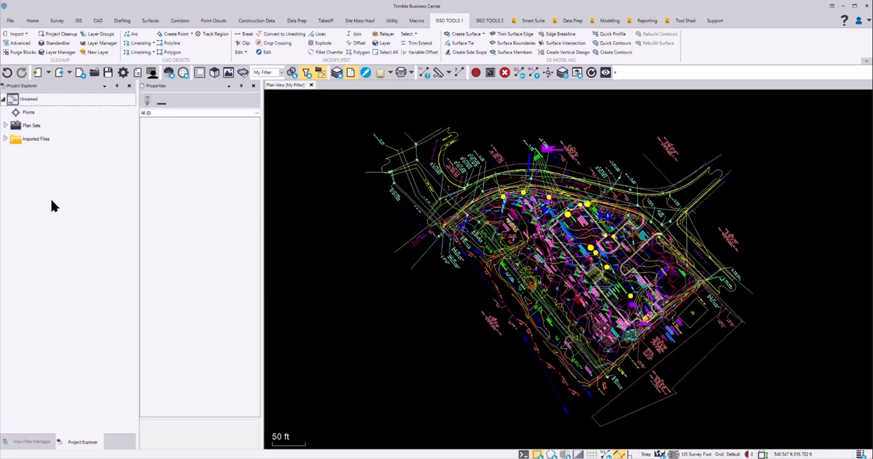
click(6, 125)
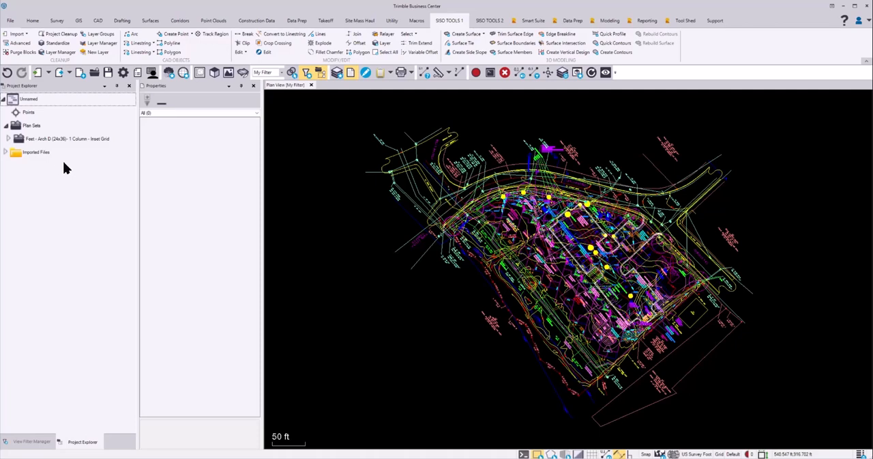
click(9, 138)
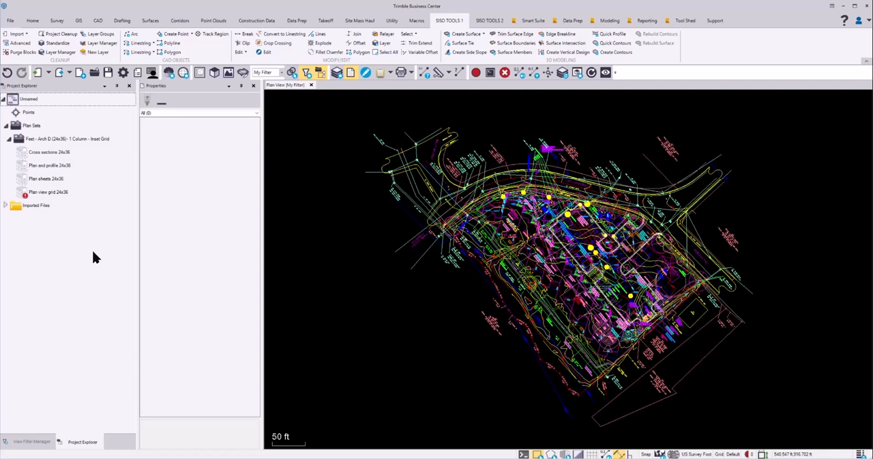
click(9, 138)
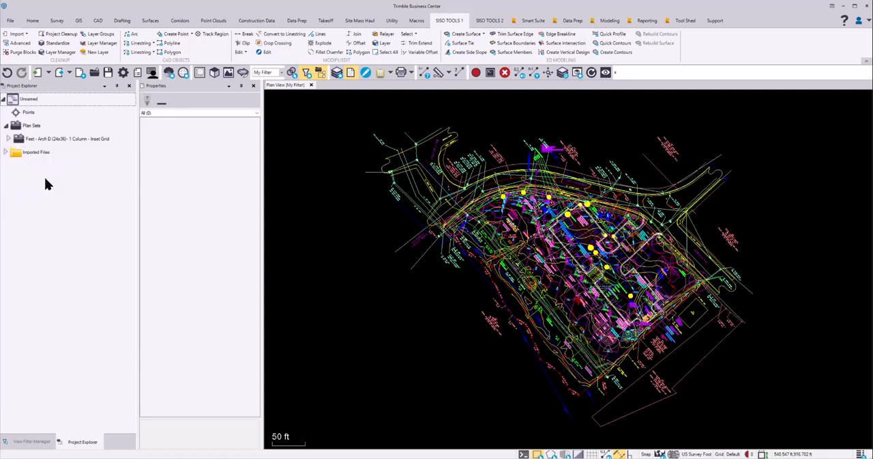
click(6, 152)
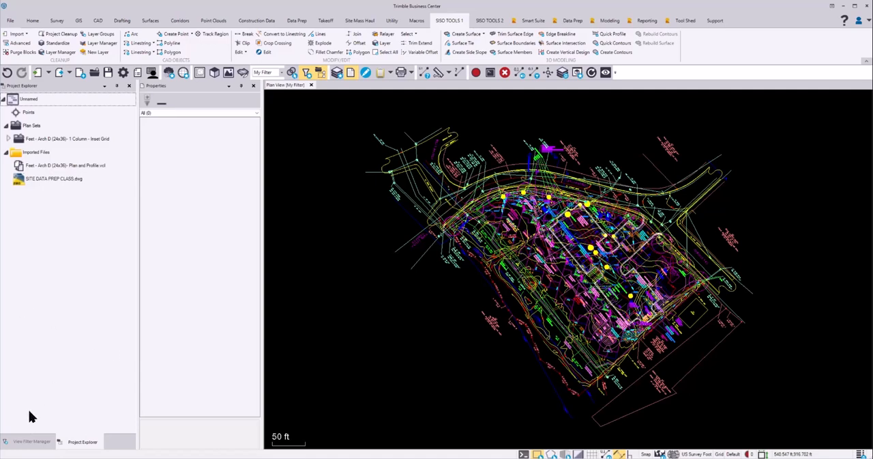
Review the imported ZCAD1- layers in the View Filter Manager's layer list
click(31, 442)
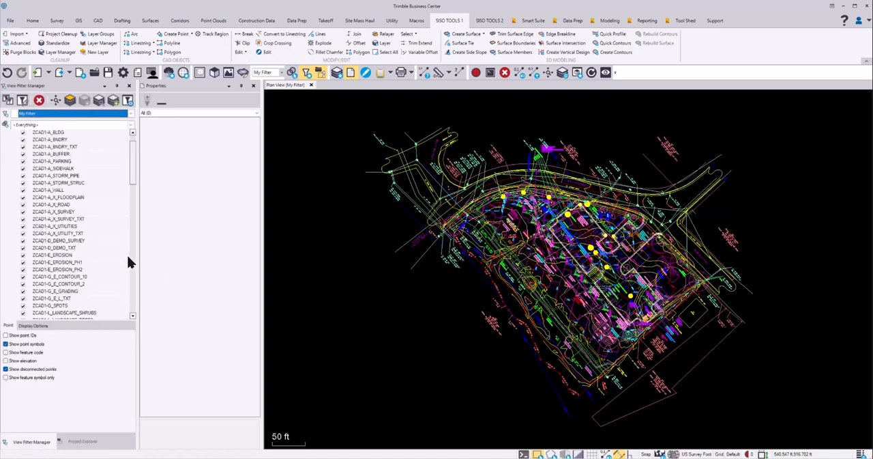
scroll(134, 171, up, 2)
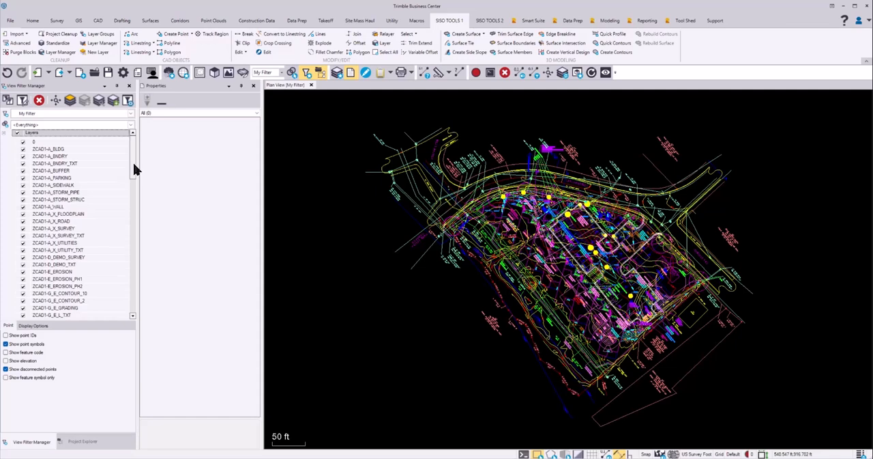
drag(135, 169, 47, 160)
scroll(87, 220, down, 5)
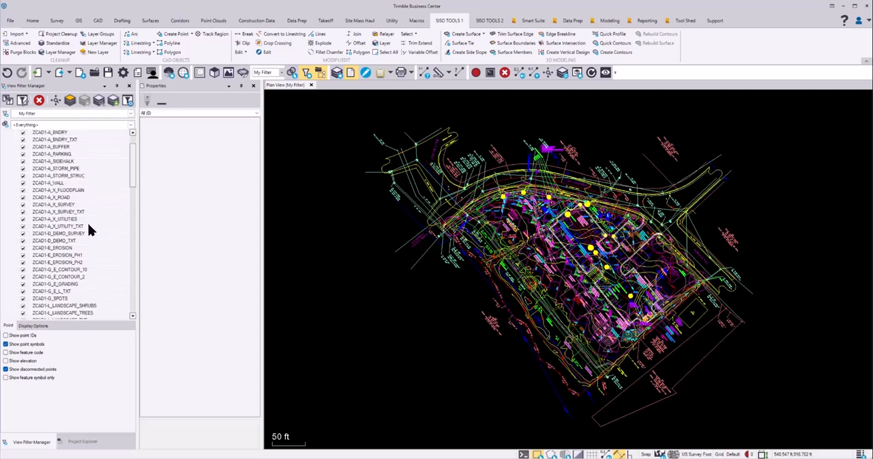
scroll(87, 231, up, 7)
Run Project Cleanup on the entire project, also setting elevations outside the 0.500 to 10000.000 range to undefined
click(60, 34)
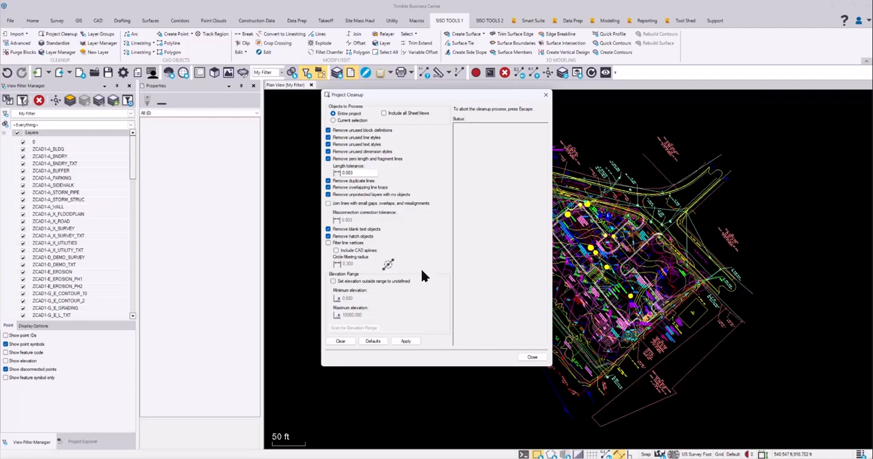
click(333, 281)
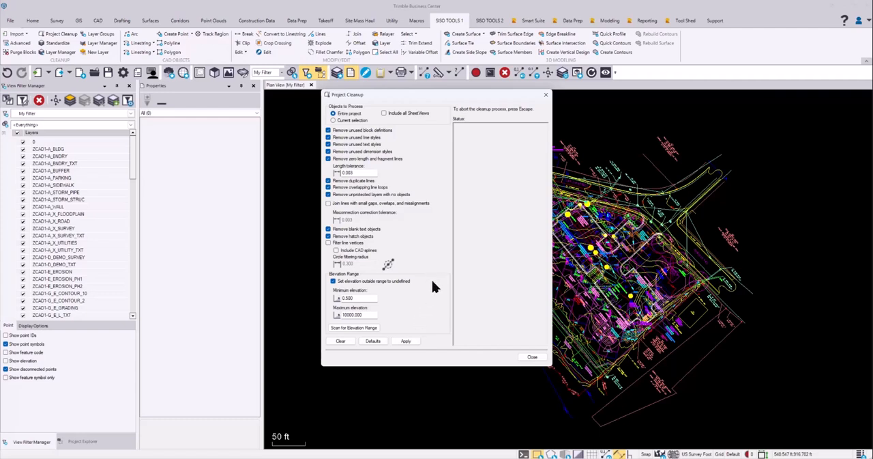
click(409, 342)
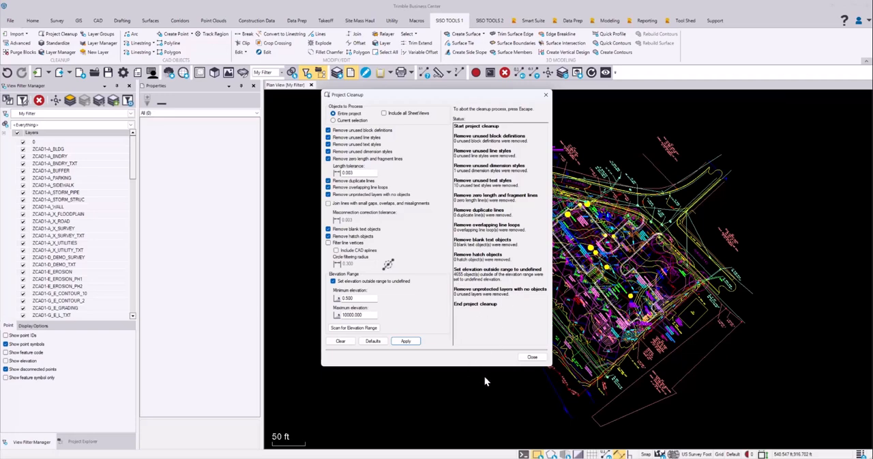
click(535, 359)
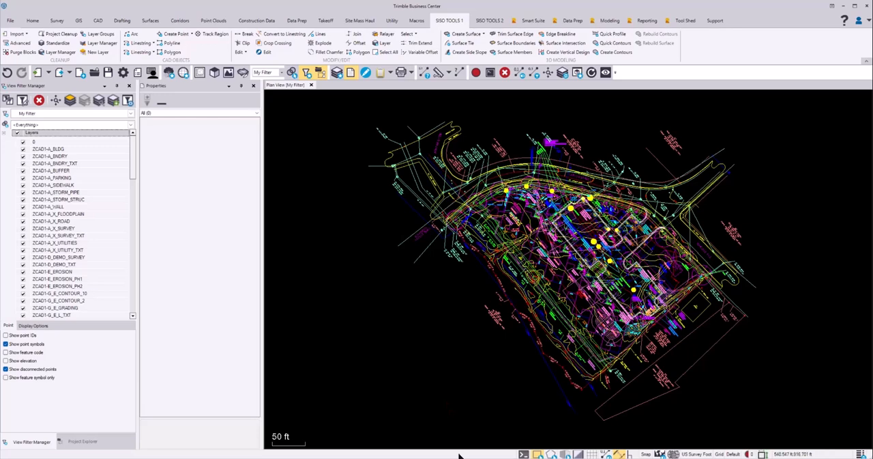
Switch to the Word document TBC Importing-Regrouping-Standardizing.docx and read the import, initial cleanup and project saving instructions
key(alt+Tab)
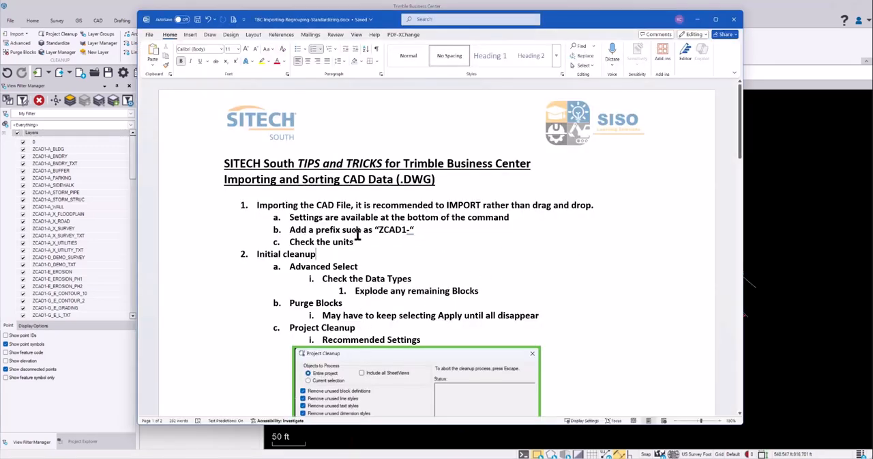
scroll(576, 270, down, 2)
scroll(575, 270, down, 5)
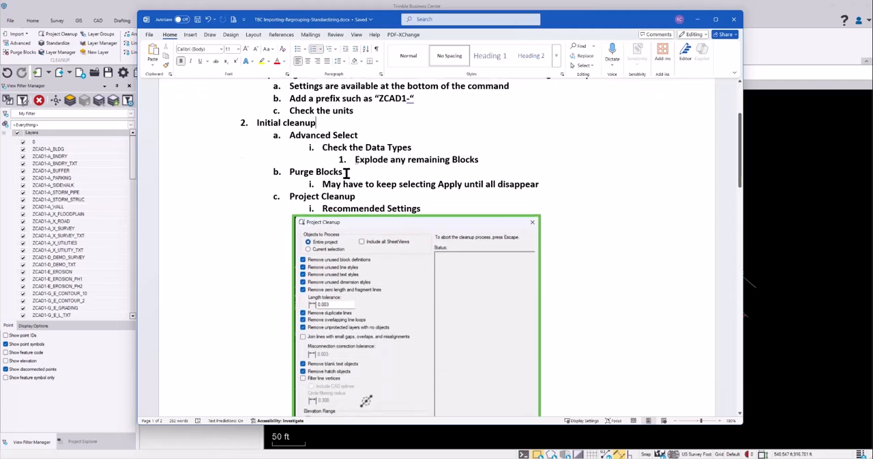
scroll(389, 208, down, 3)
scroll(392, 211, down, 1)
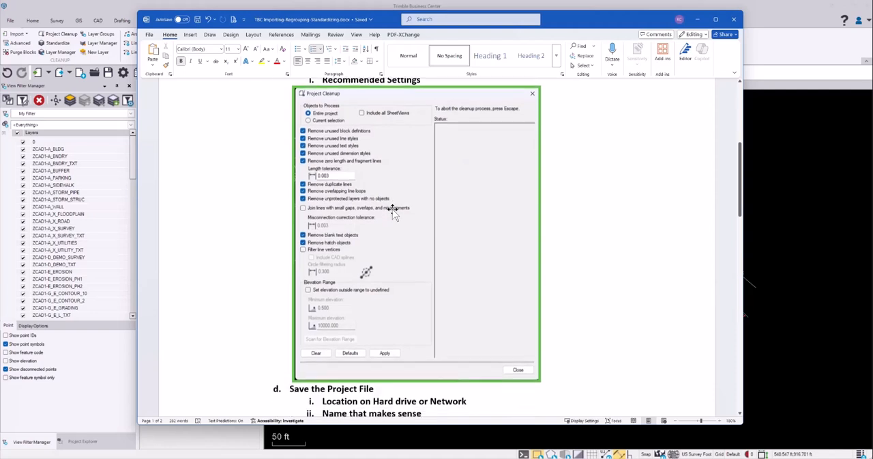
scroll(396, 204, up, 1)
scroll(459, 268, down, 5)
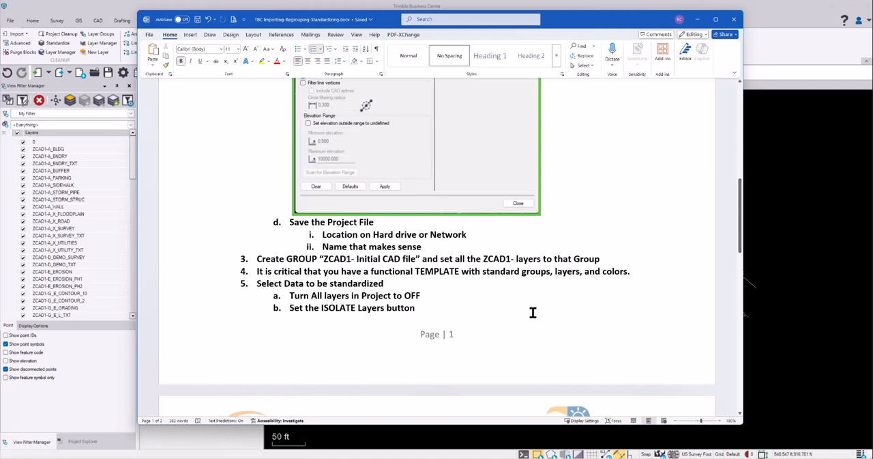
scroll(533, 313, up, 1)
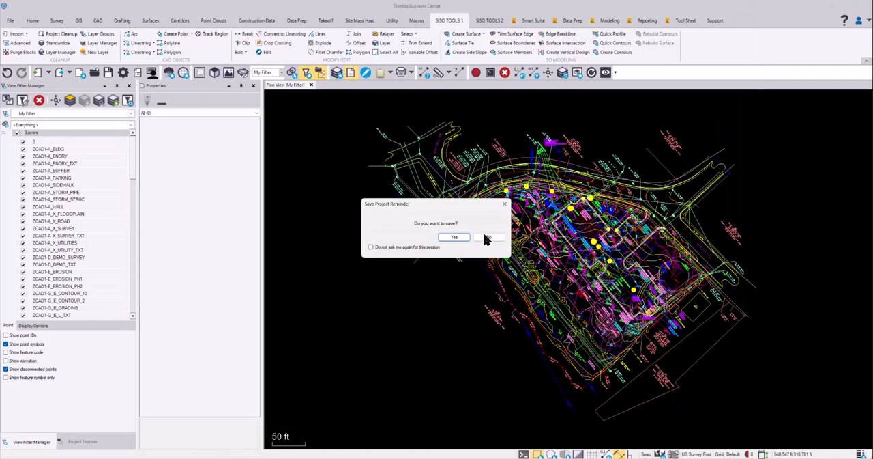
Decline the save reminder, start saving the project and browse to the BC Files folder under Importing and Sorting CAD Data
click(488, 237)
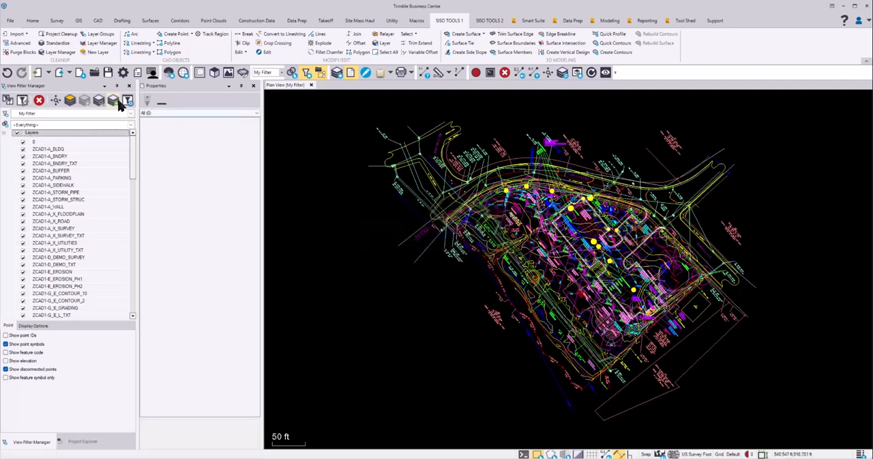
click(108, 73)
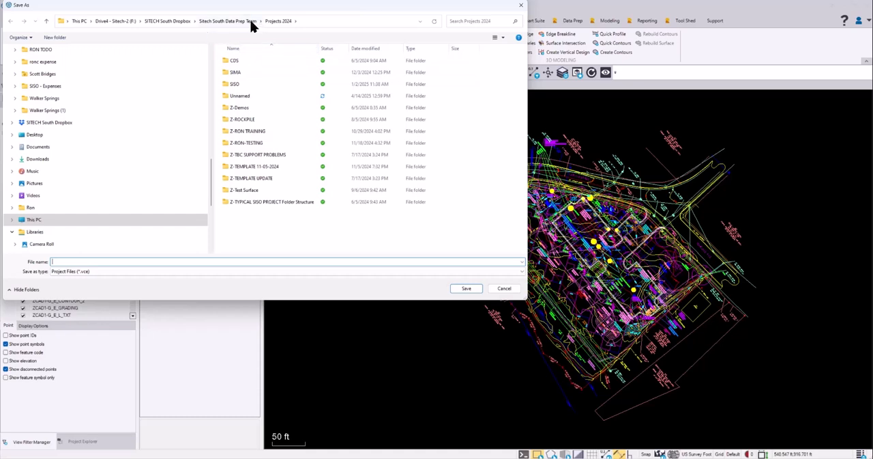
click(162, 25)
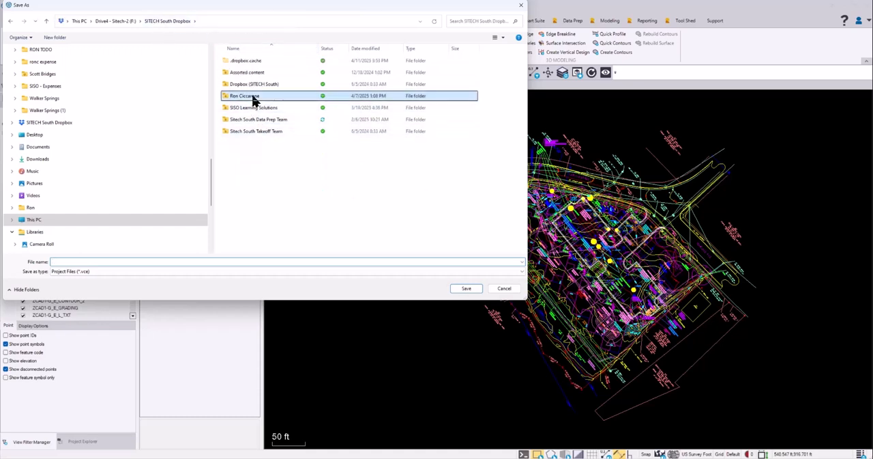
double_click(253, 95)
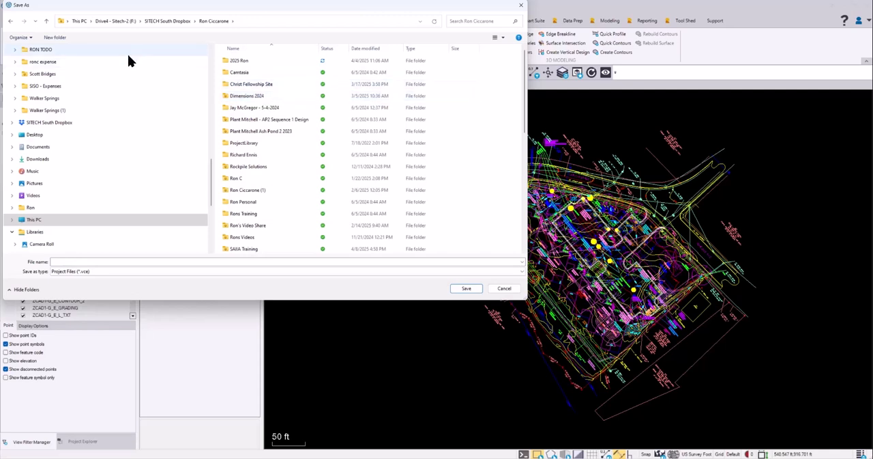
click(46, 22)
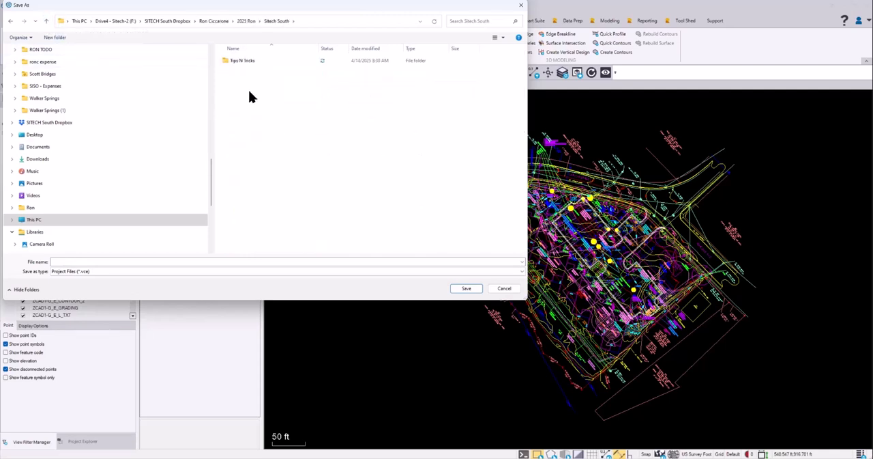
click(240, 60)
double_click(241, 61)
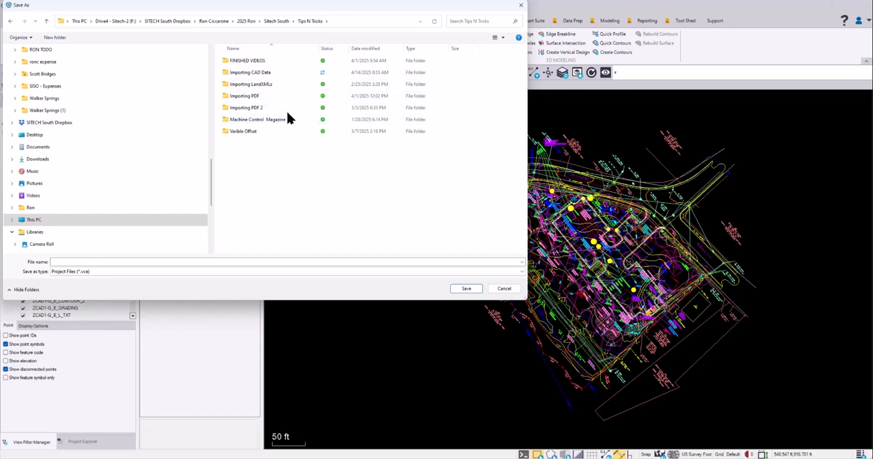
double_click(266, 73)
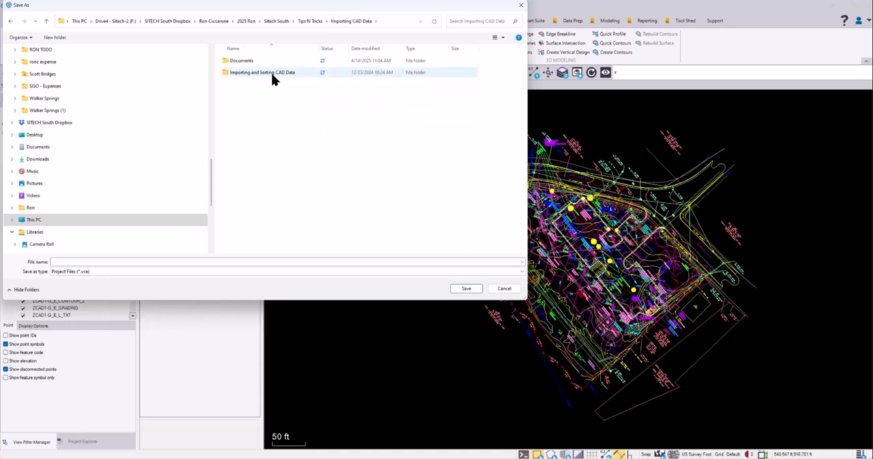
double_click(271, 73)
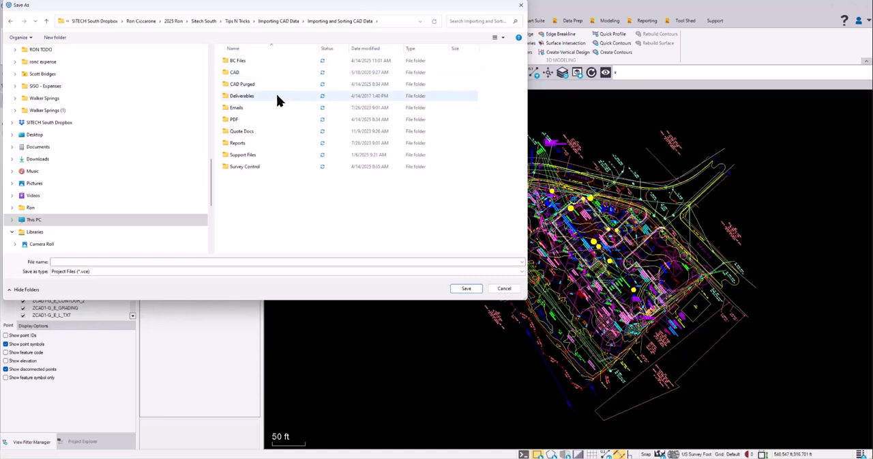
double_click(242, 61)
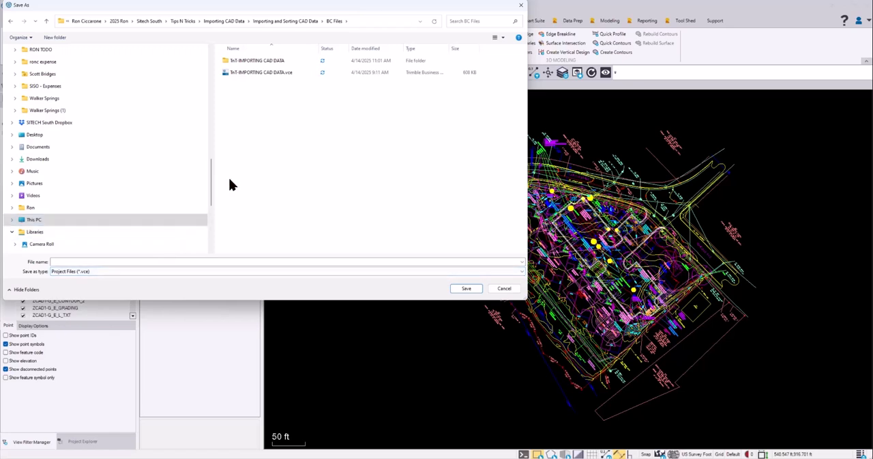
Save the project file under the name TBC IMPORTING CADD
click(74, 262)
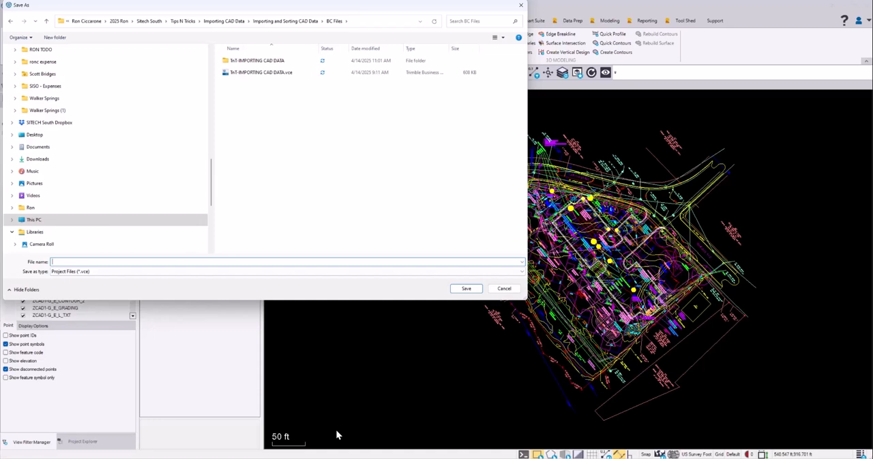
text(TBC)
text(PORTING CADD)
click(466, 288)
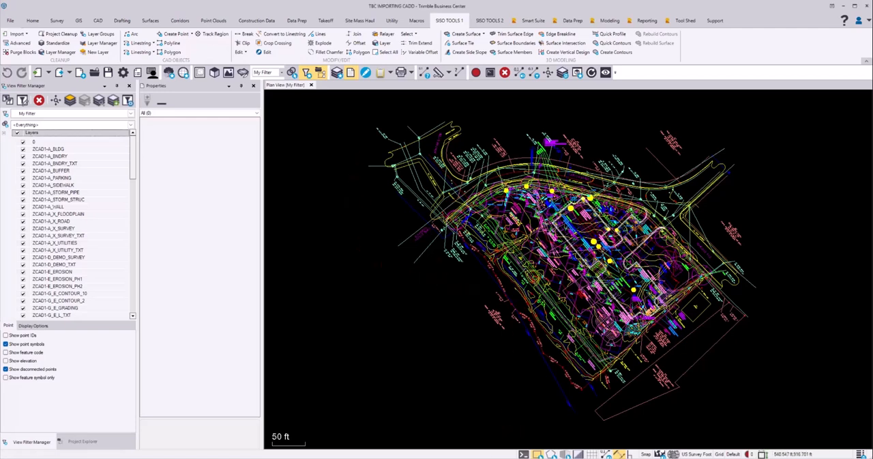
Following the Word instructions, create a layer group named ZCAD1- INITIAL CAD FILE and turn it on in the View Filter Manager
click(355, 458)
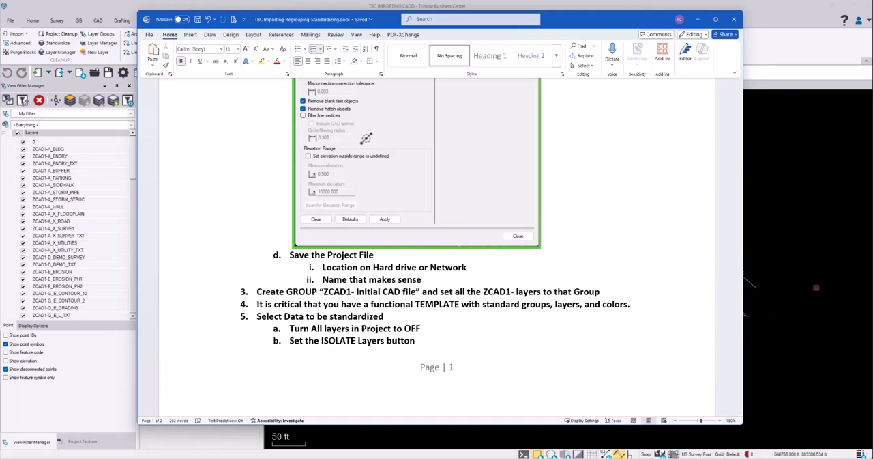
click(819, 287)
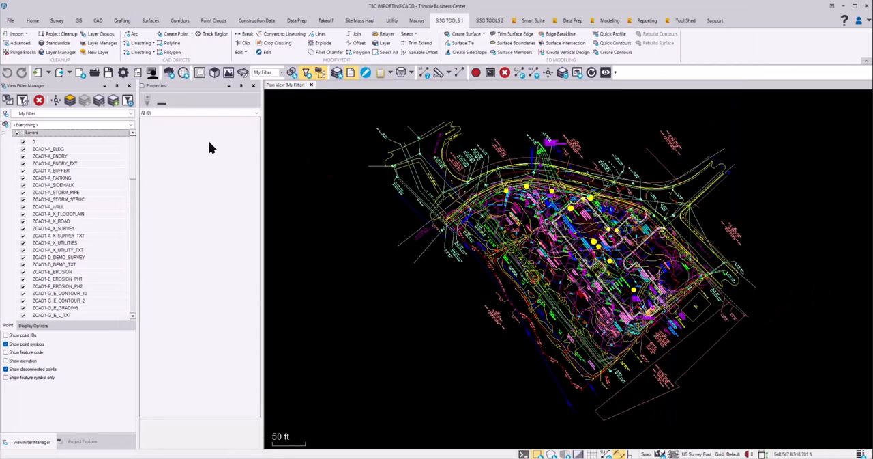
click(97, 35)
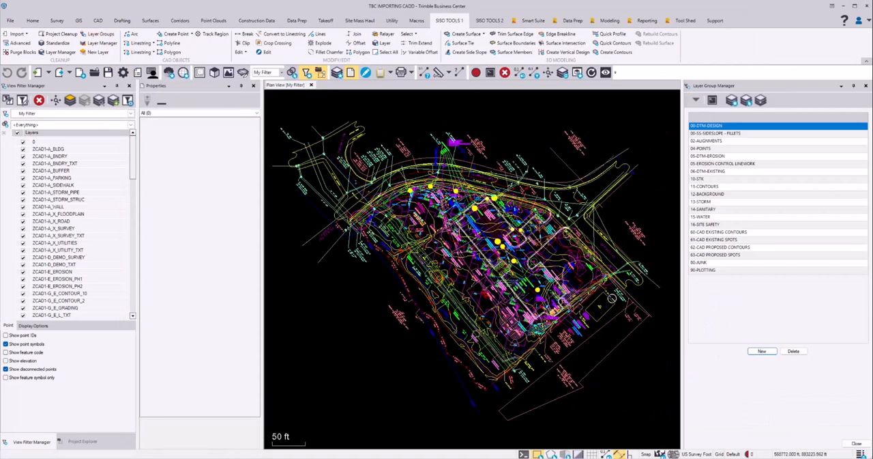
click(763, 351)
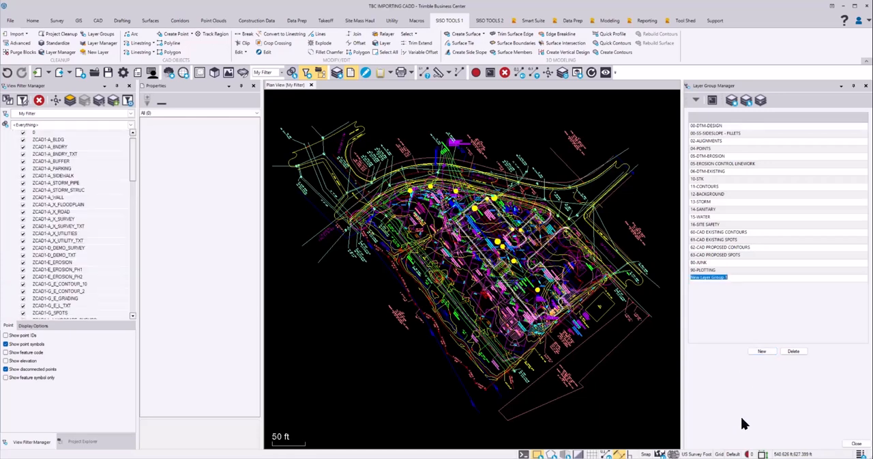
text(ZCAD1- INITIAL CAD FILE)
key(Return)
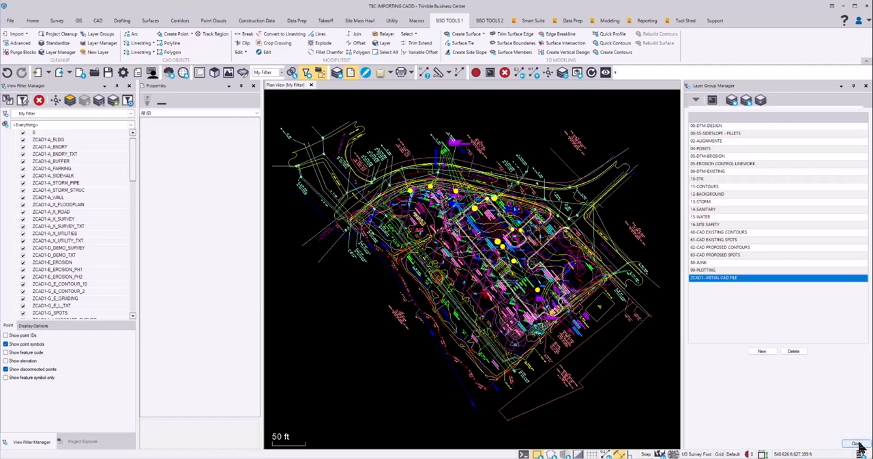
click(857, 444)
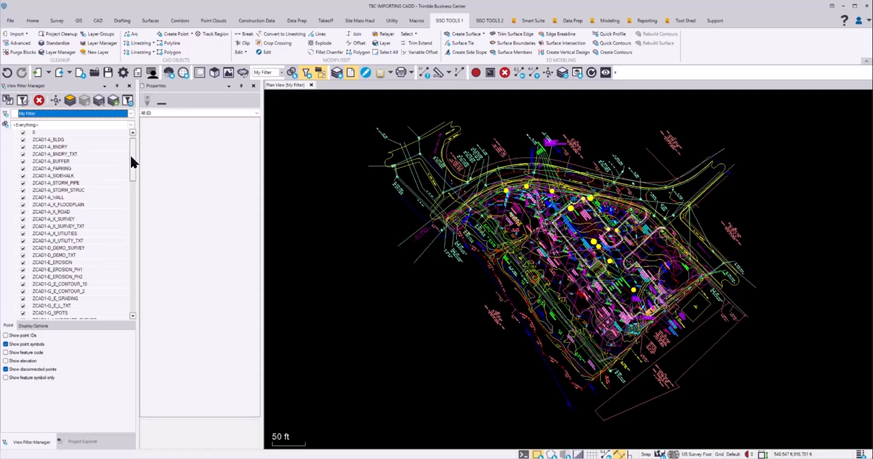
drag(131, 161, 136, 318)
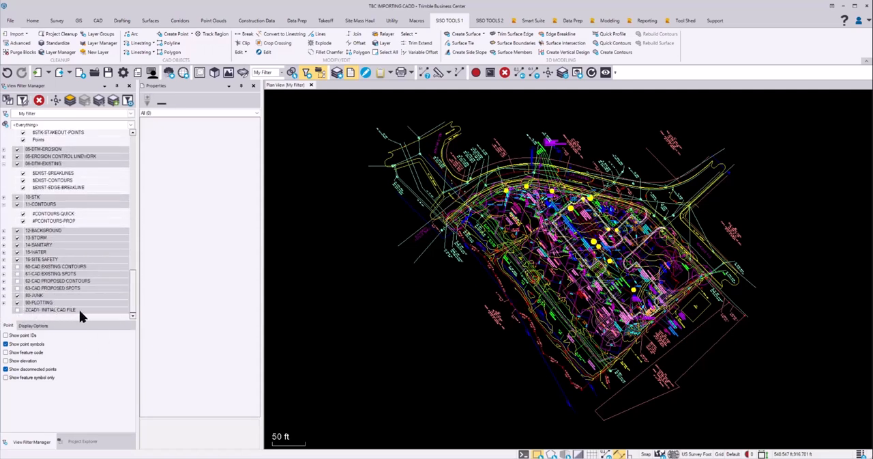
click(17, 310)
In the Layer Manager, assign all layers from ZCAD1-A_BLDG to ZCAD1-W_WATER_TXT_STA to the ZCAD1- INITIAL CAD FILE group
click(58, 53)
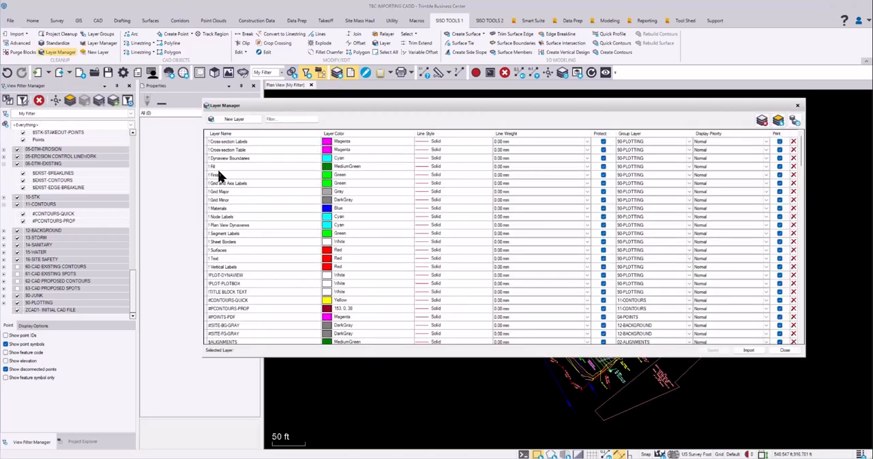
drag(805, 158, 804, 345)
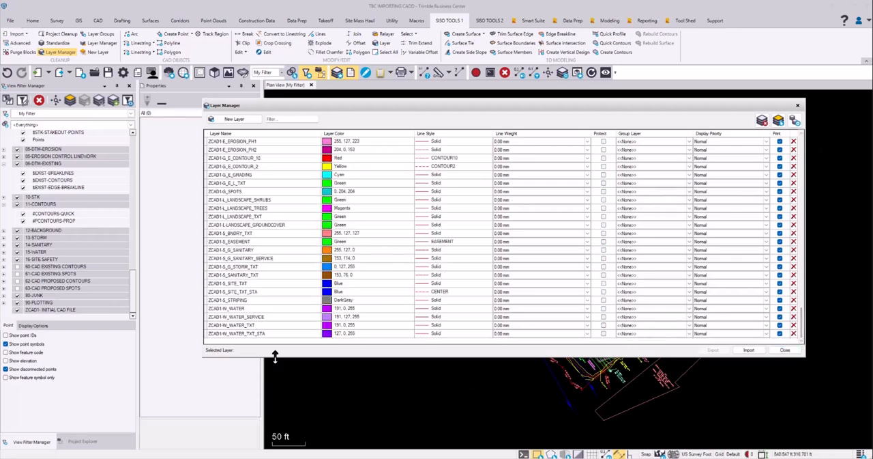
click(233, 332)
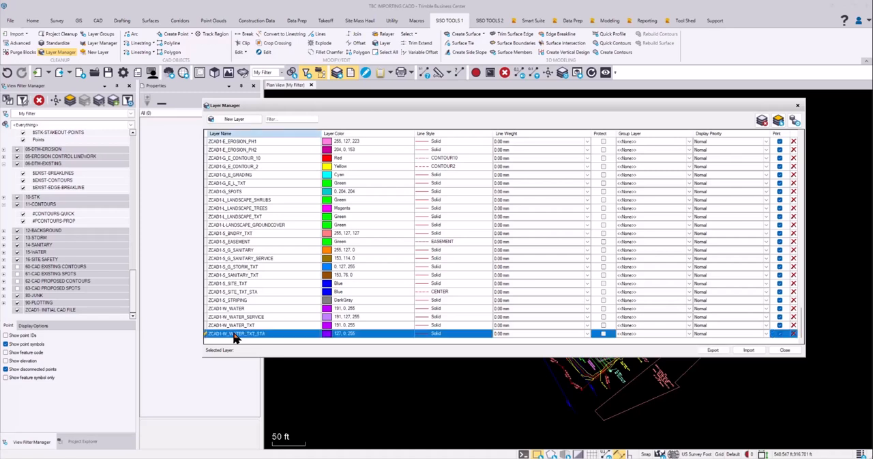
scroll(239, 272, up, 15)
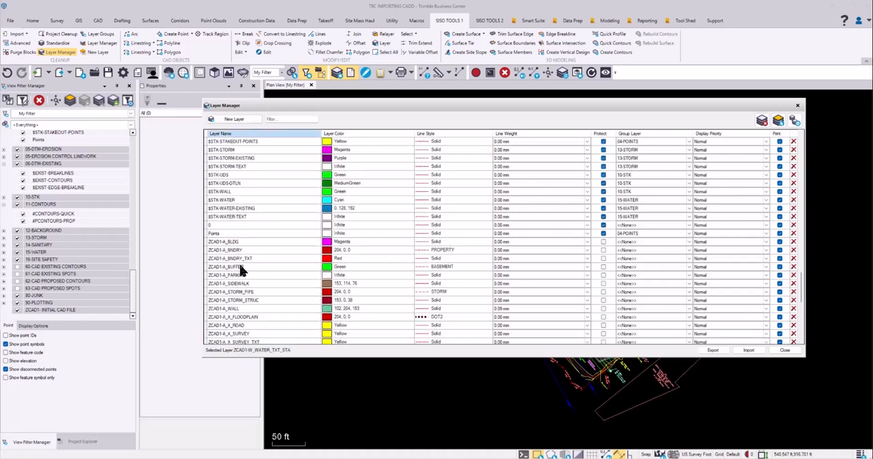
shift+click(233, 243)
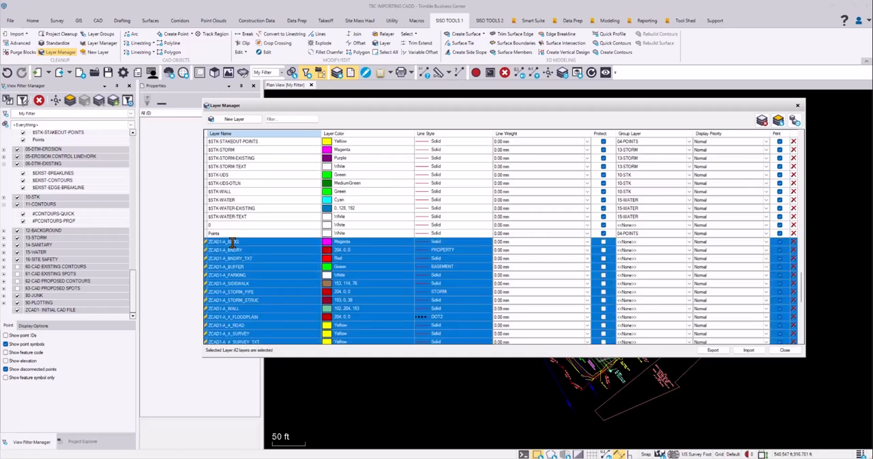
click(689, 259)
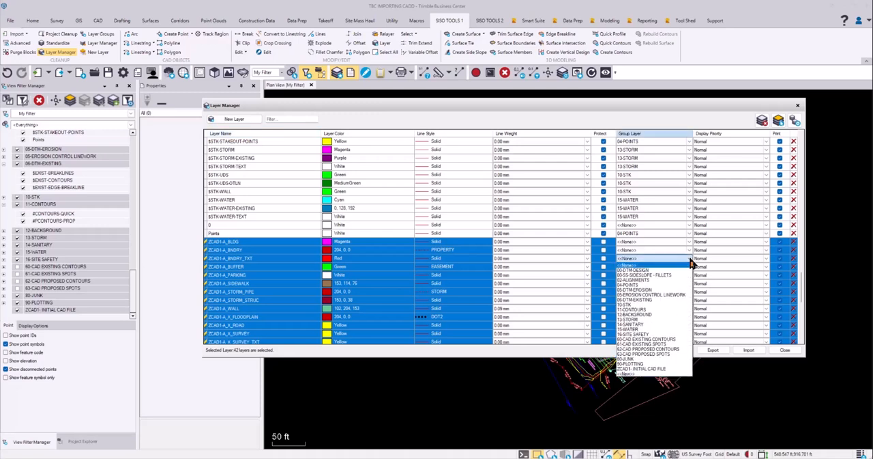
click(642, 369)
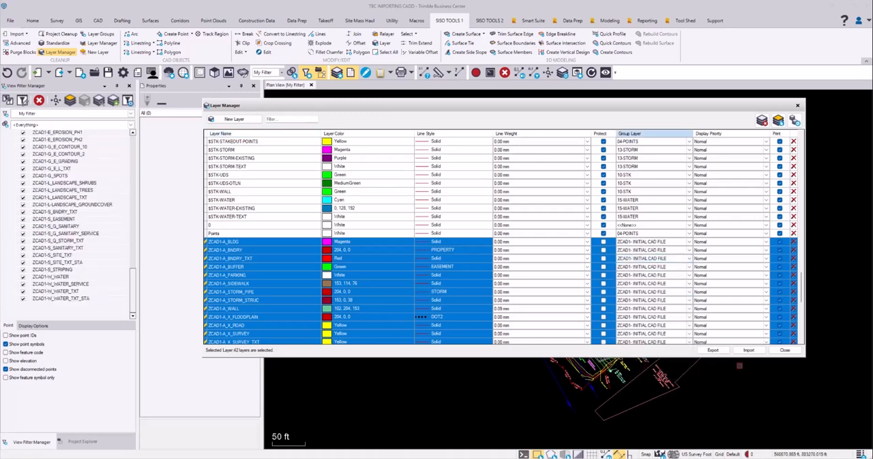
click(785, 350)
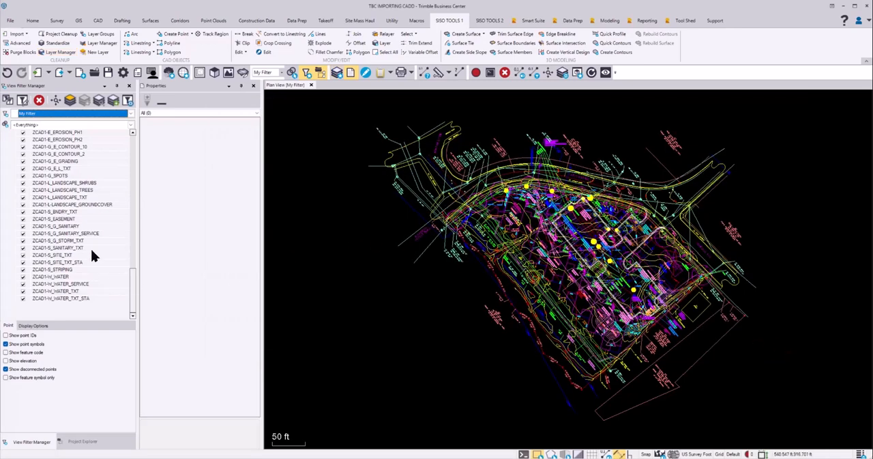
Toggle the visibility of the ZCAD1- INITIAL CAD FILE group off and on to check its layers, leaving it on
scroll(91, 254, up, 10)
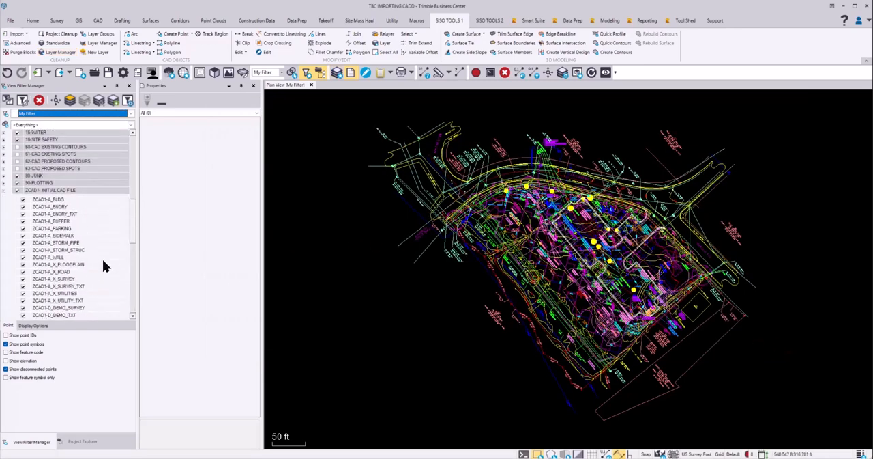
click(17, 190)
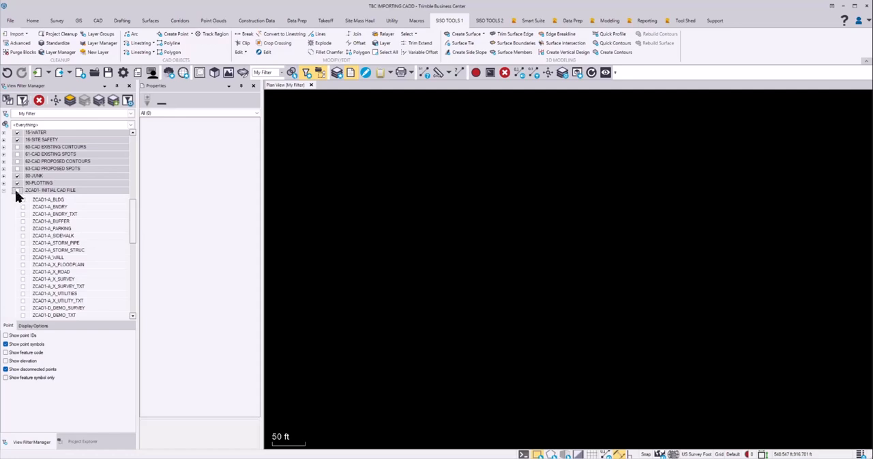
click(18, 191)
click(18, 191)
click(17, 190)
scroll(92, 180, up, 8)
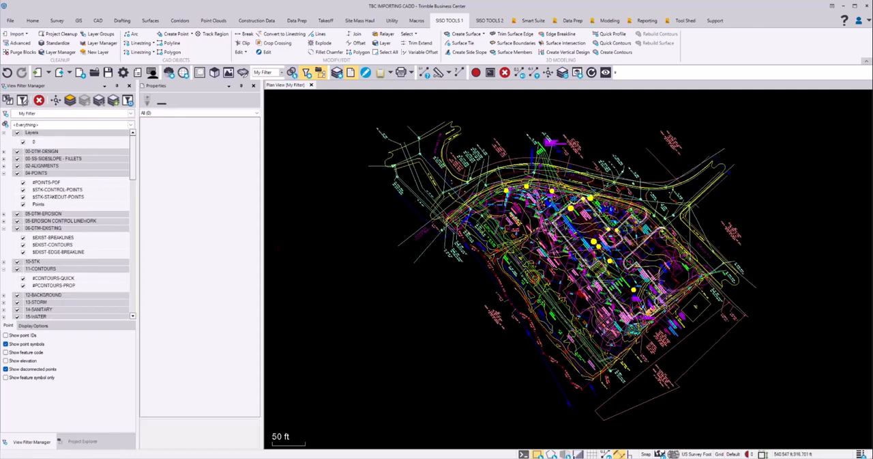
Switch to the Word instructions, insert a page break before item 5 and read the steps on selecting, regrouping and standardizing data
key(alt+Tab)
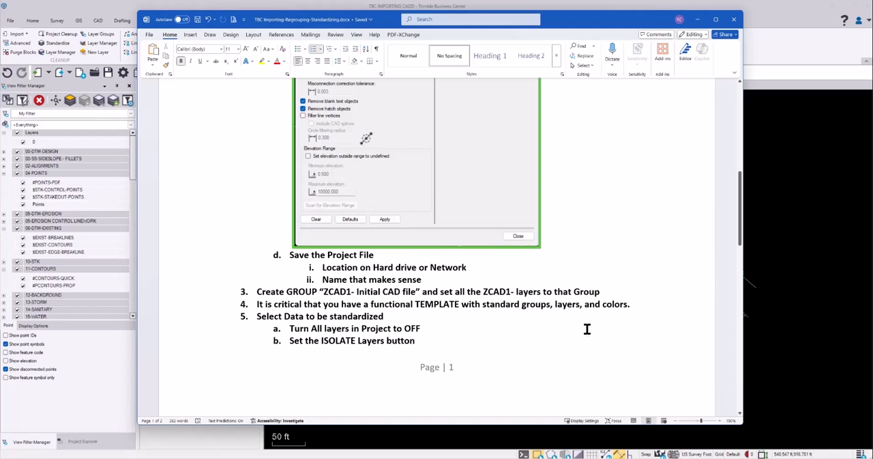
scroll(608, 328, down, 2)
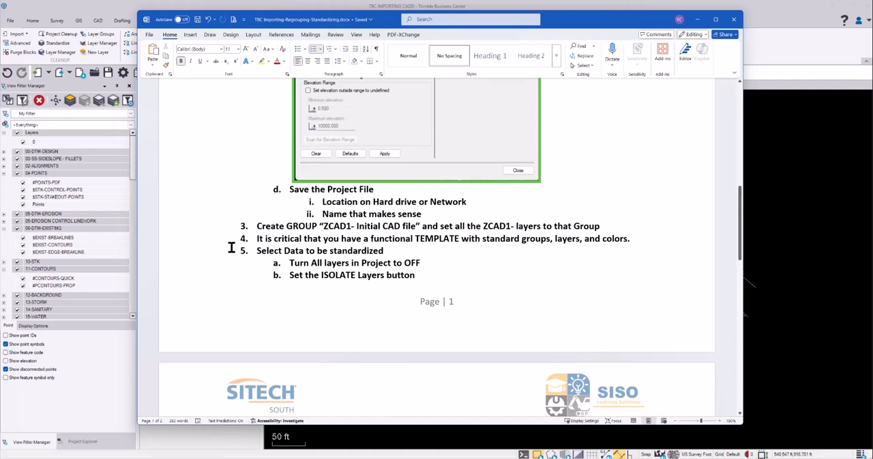
click(240, 251)
key(ctrl+Return)
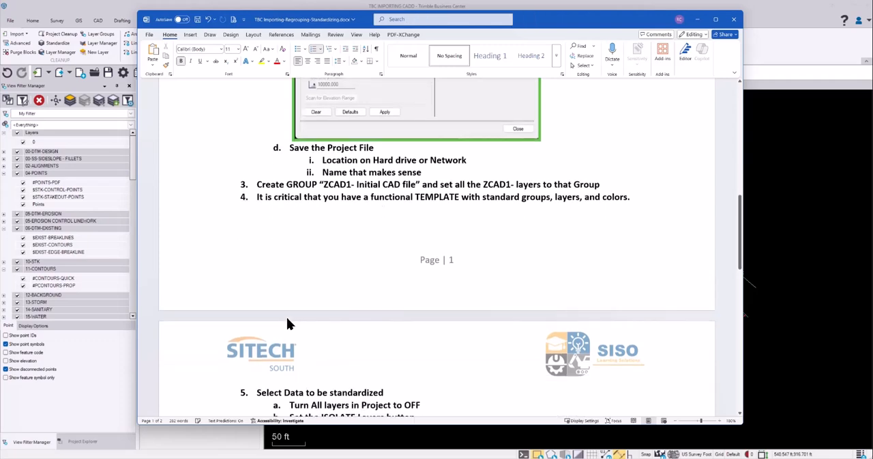
scroll(437, 254, down, 5)
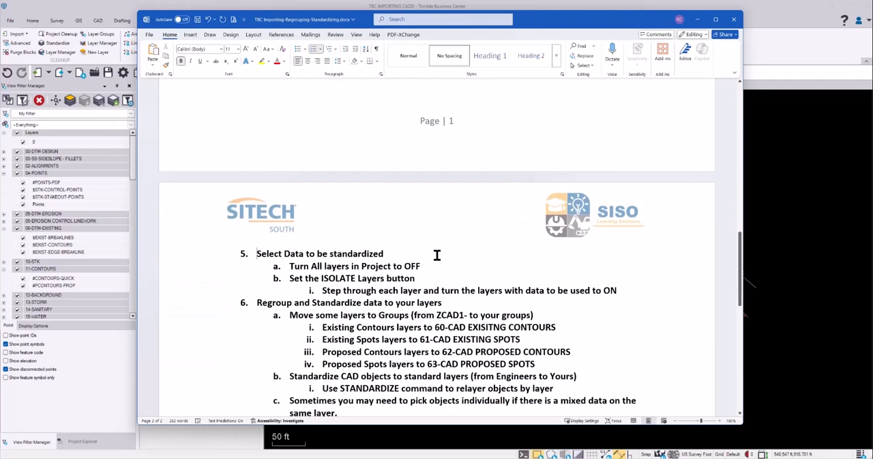
scroll(443, 254, down, 3)
scroll(450, 250, up, 1)
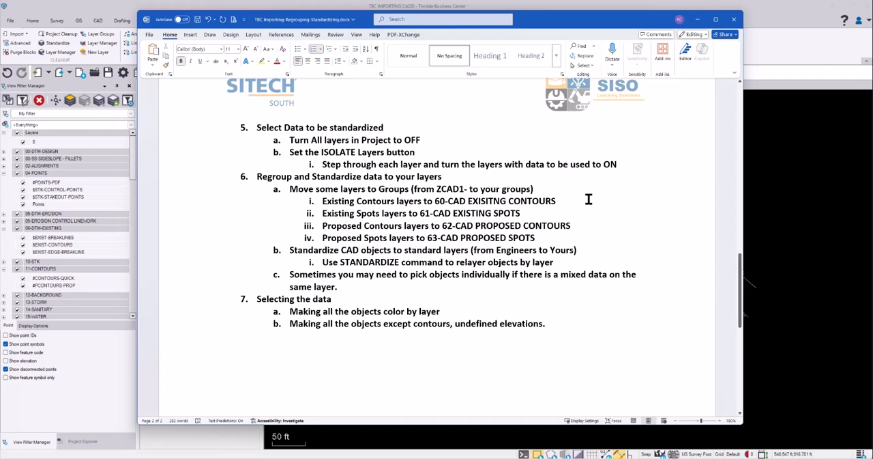
Switch back to Trimble Business Center and hide all layers in the View Filter Manager
click(790, 64)
click(78, 167)
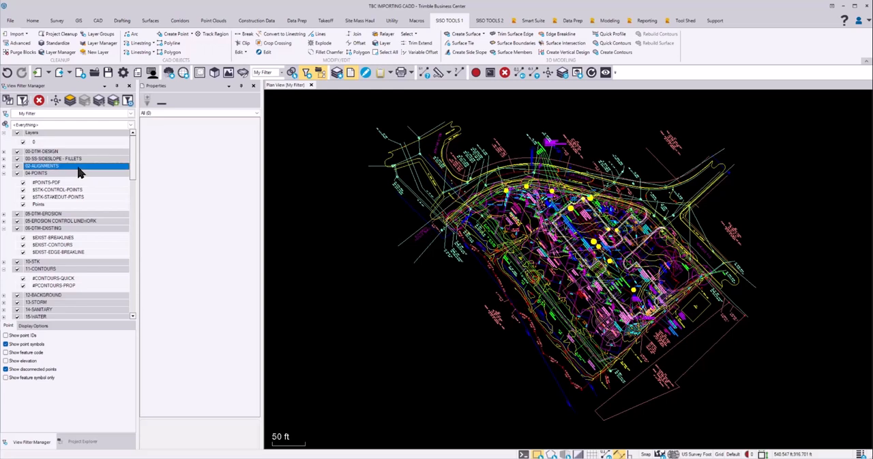
right_click(79, 169)
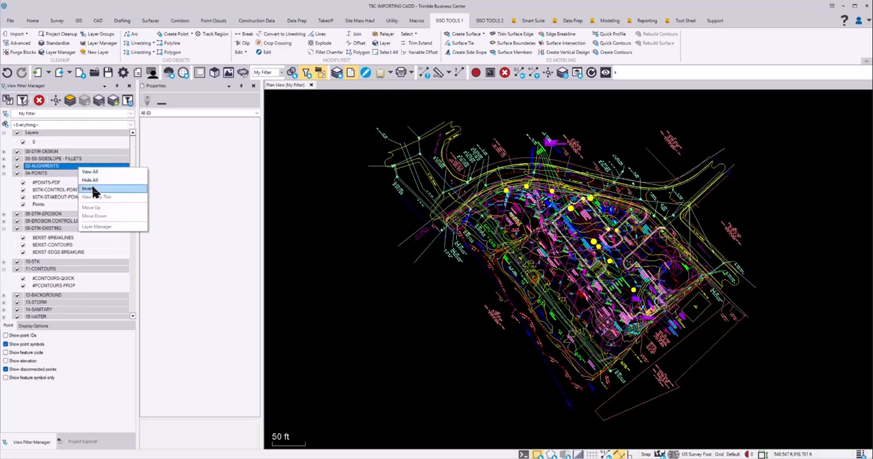
click(92, 179)
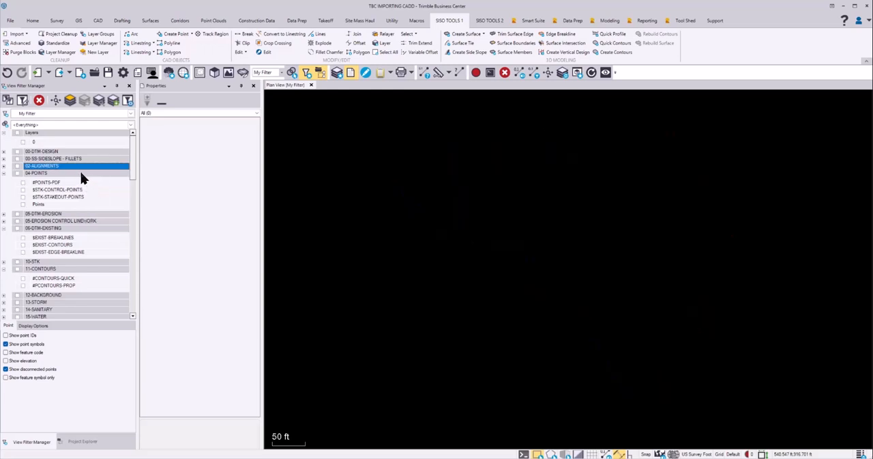
Collapse all layer groups in the View Filter Manager and expand only ZCAD1- INITIAL CAD FILE to list its layers
ctrl+click(3, 173)
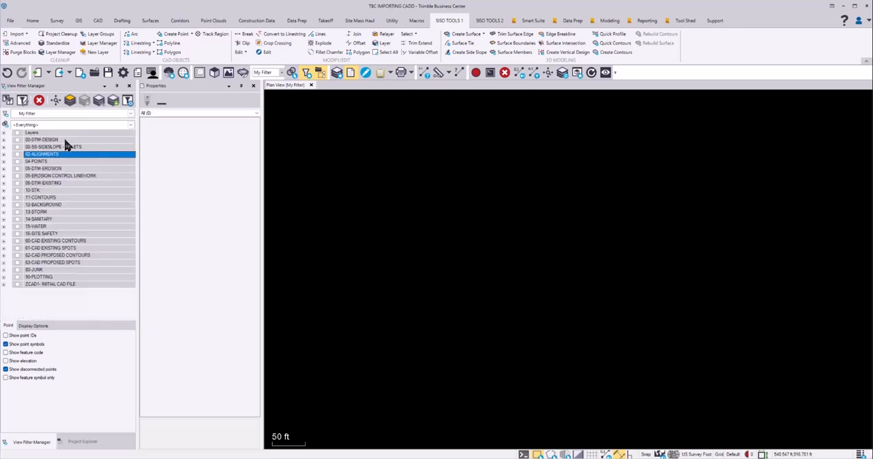
click(4, 285)
scroll(86, 240, down, 2)
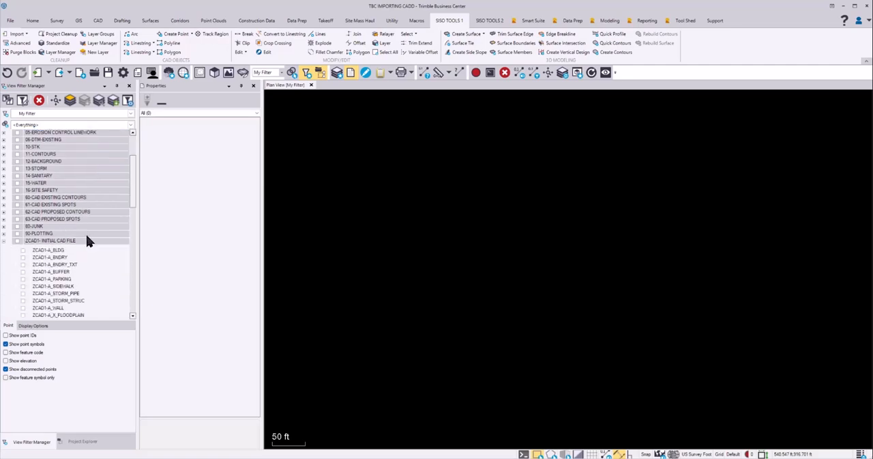
scroll(87, 240, down, 12)
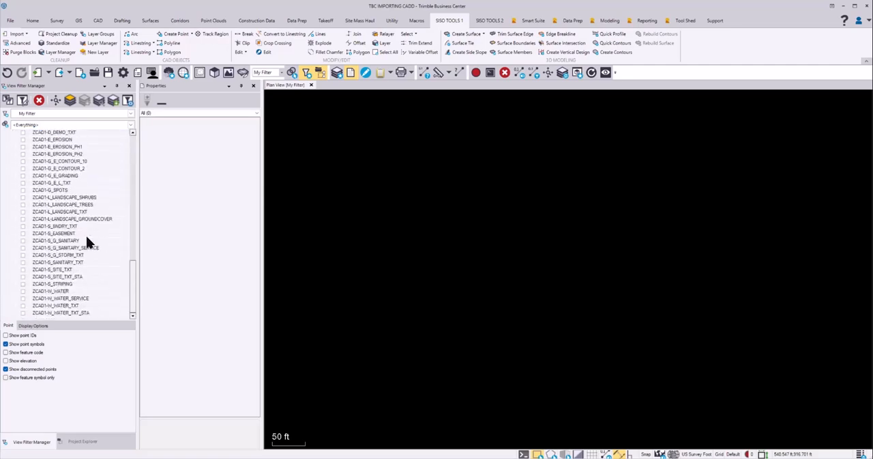
scroll(86, 240, up, 10)
scroll(86, 240, down, 4)
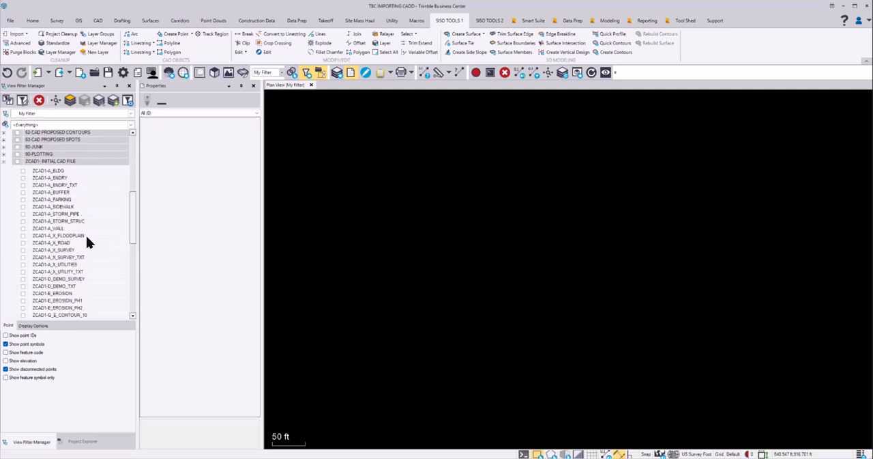
scroll(86, 235, down, 1)
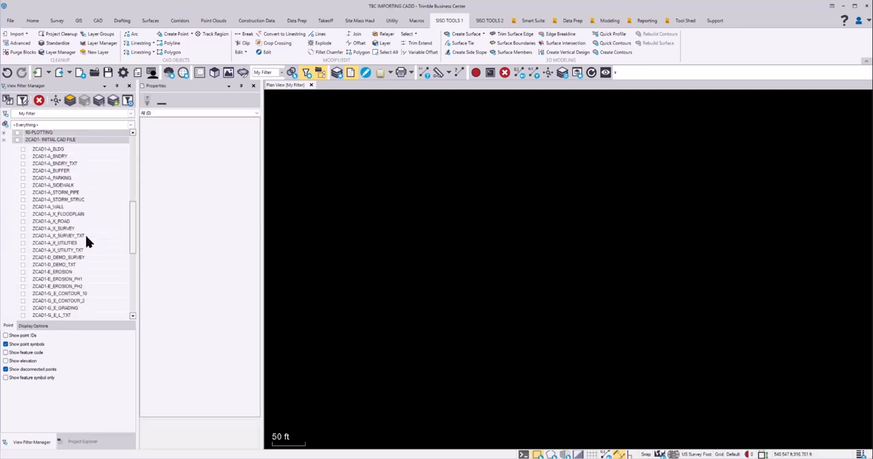
Activate Isolate Layer mode and turn on ZCAD1-A_BLDG and ZCAD1-A_BNDRY while stepping through the layers
click(70, 102)
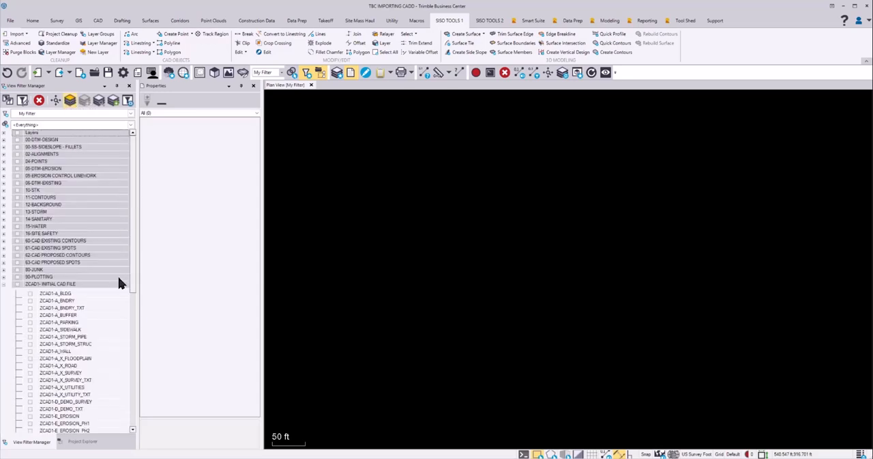
scroll(101, 269, down, 6)
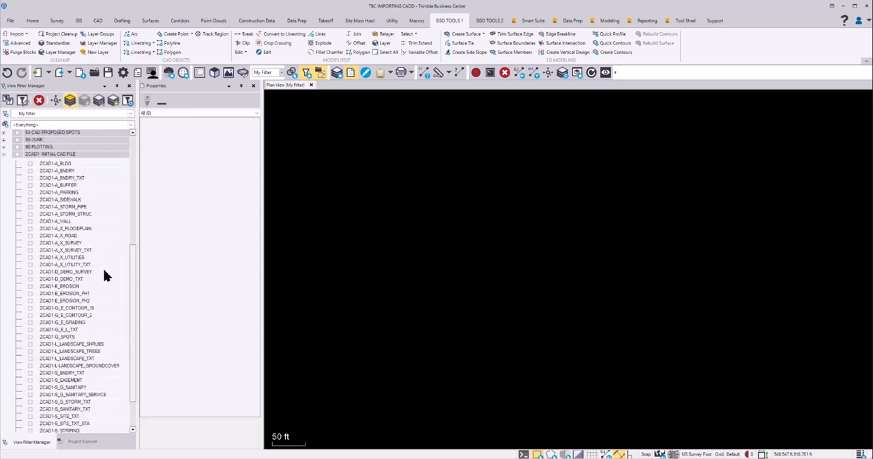
click(59, 164)
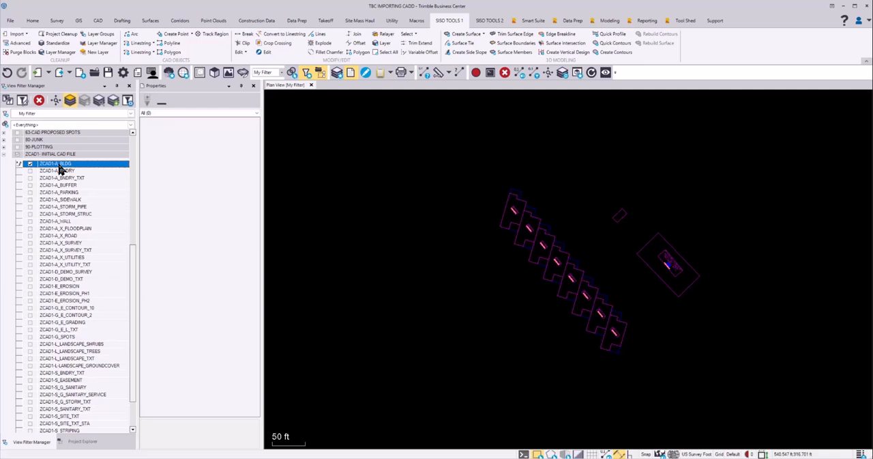
click(60, 170)
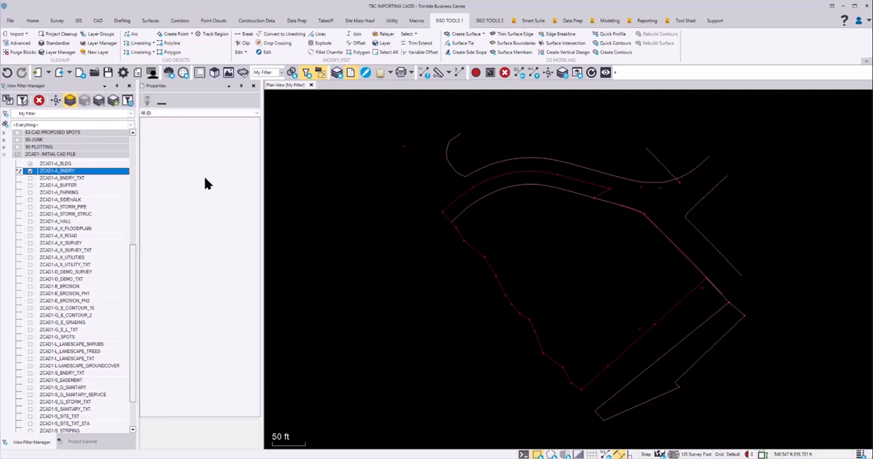
key(Down)
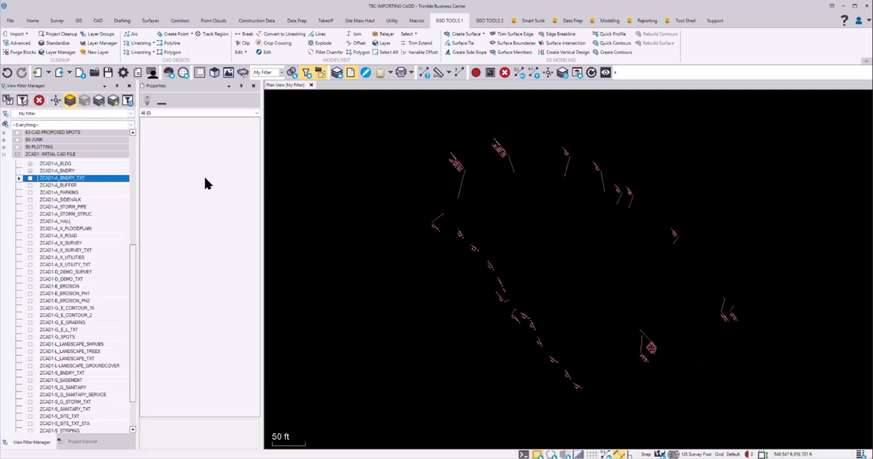
Continue through the isolated layers, leaving ZCAD1-A_BNDRY_TXT and ZCAD1-A_BUFFER off and turning on ZCAD1-A_PARKING and ZCAD1-A_SIDEWALK
key(Down)
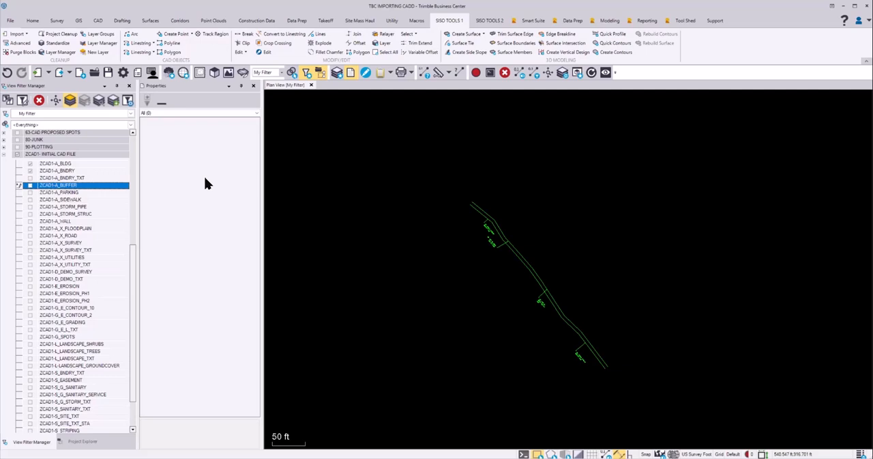
key(Down)
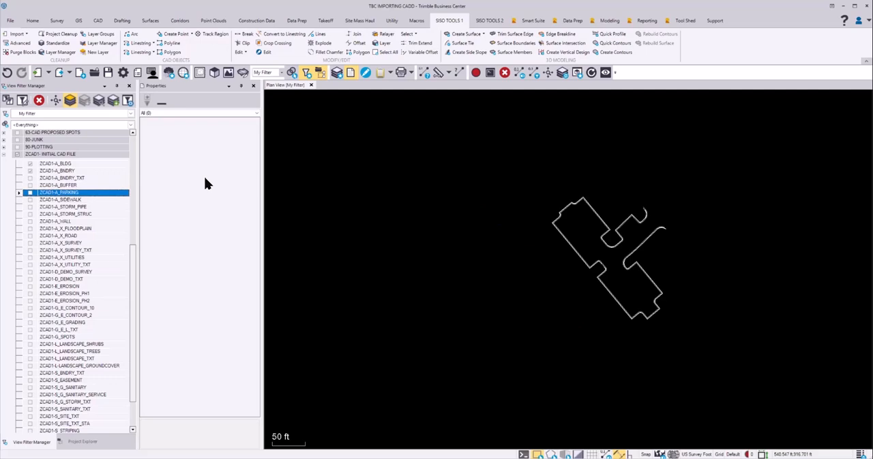
key(Down)
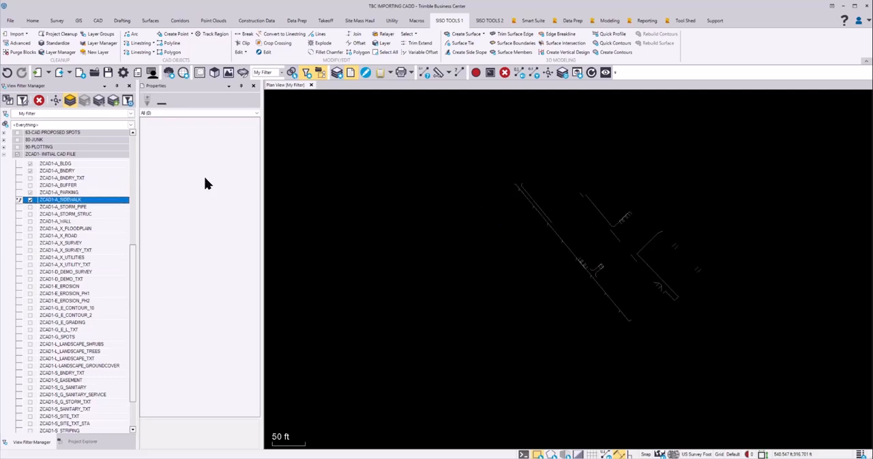
key(Down)
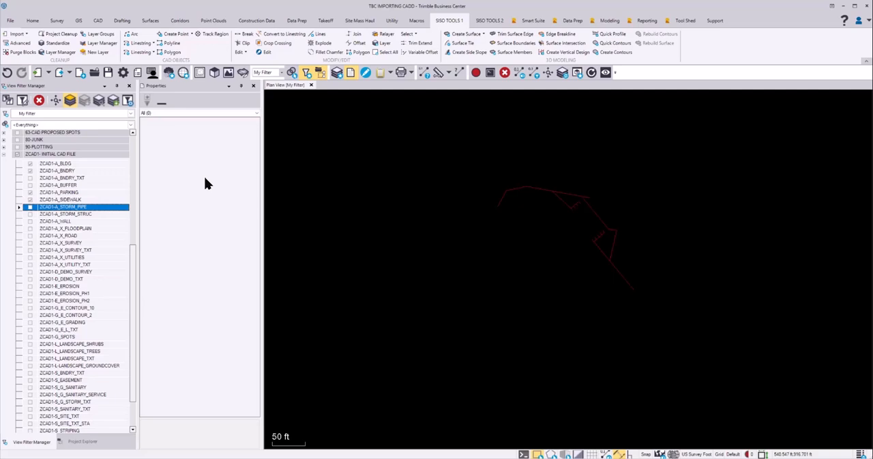
Turn on the isolated layers ZCAD1-A_STORM_PIPE, ZCAD1-A_STORM_STRUC and ZCAD1-A_WALL
key(Down)
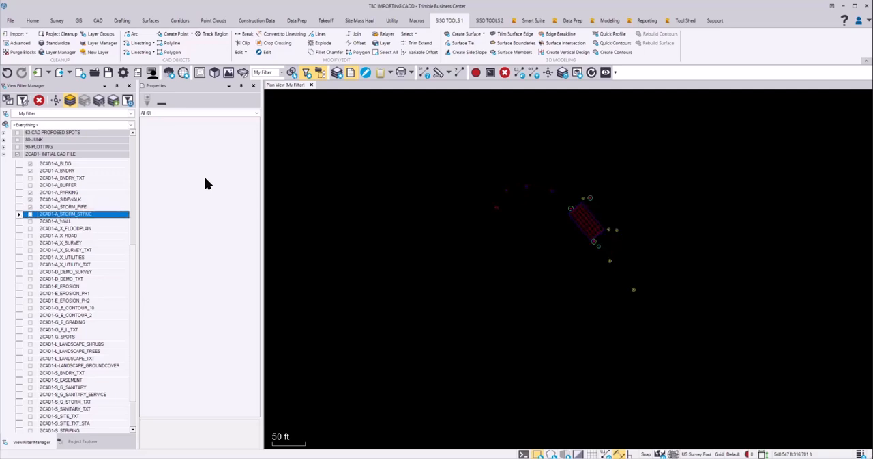
key(Down)
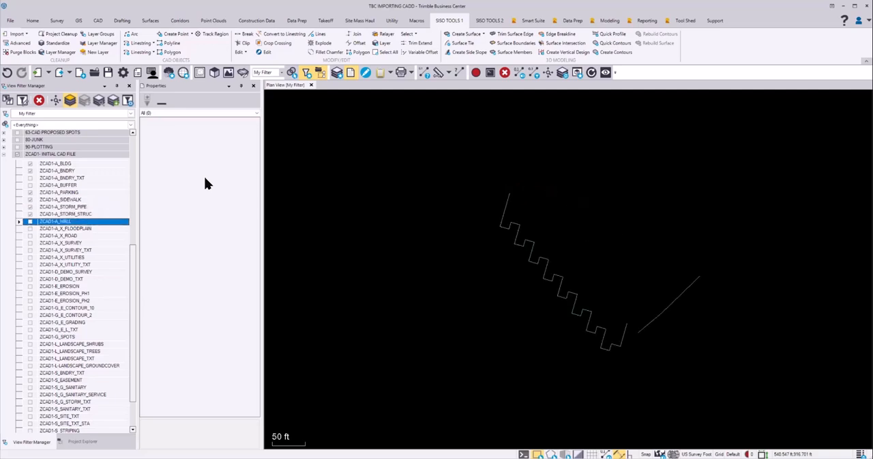
key(Down)
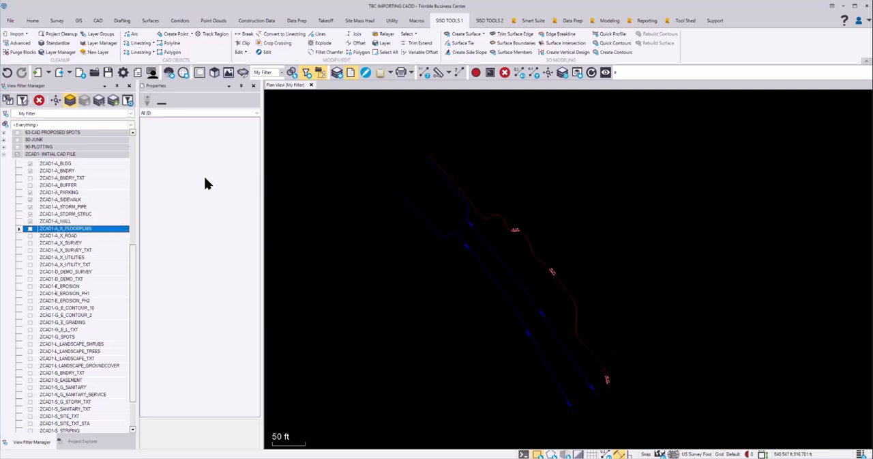
Skip the ZCAD1-A_X_FLOODPLAIN and ZCAD1-A_X_ROAD layers and turn on ZCAD1-A_X_SURVEY
key(Down)
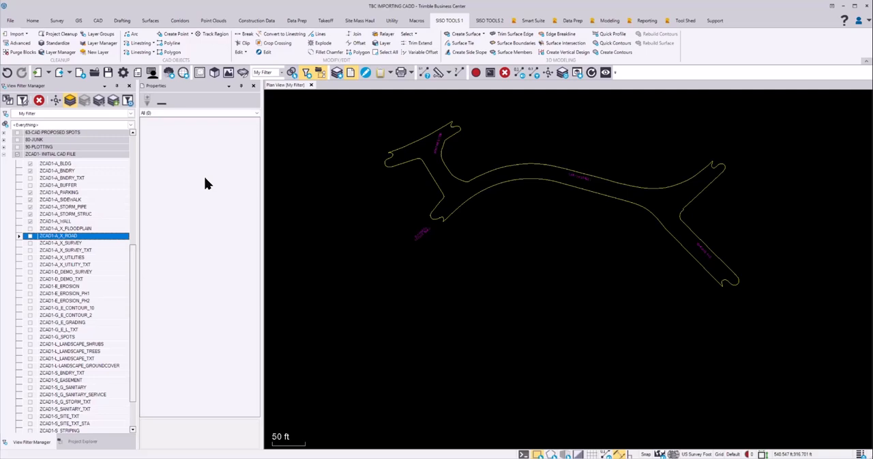
key(Down)
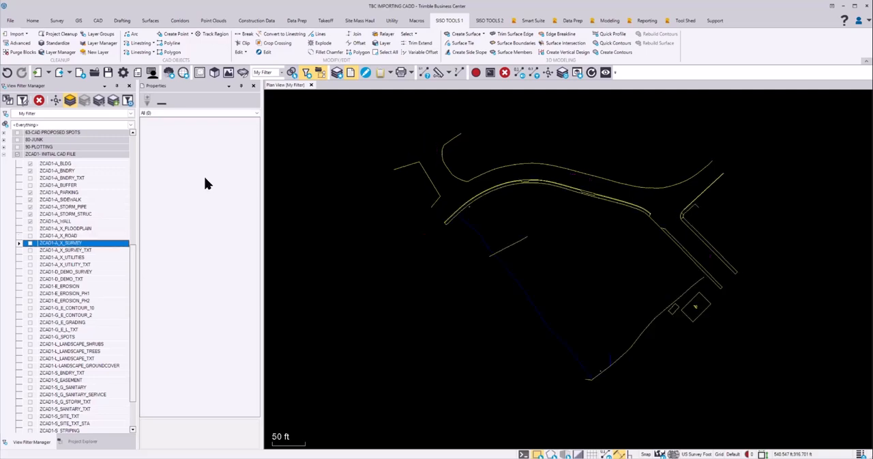
key(space)
key(Down)
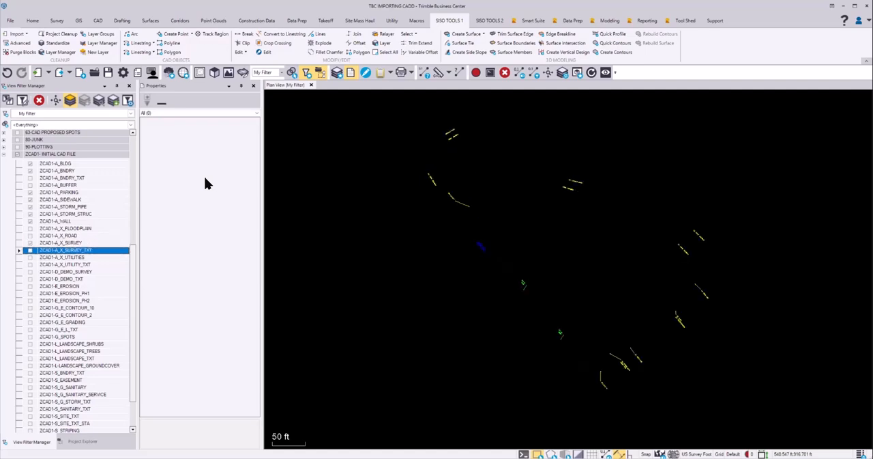
Examine the isolated layers from ZCAD1-A_X_UTILITIES through ZCAD1-E_EROSION_PH2 one by one, leaving them off
key(Down)
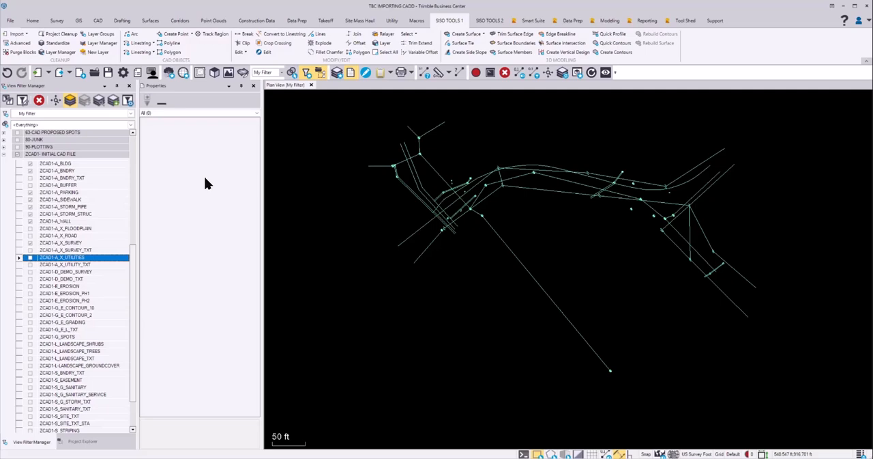
key(Down)
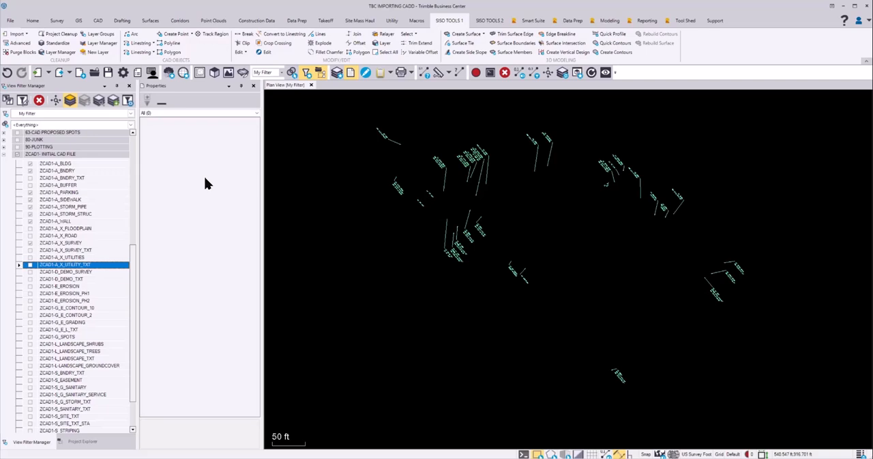
key(Down)
key(Down)
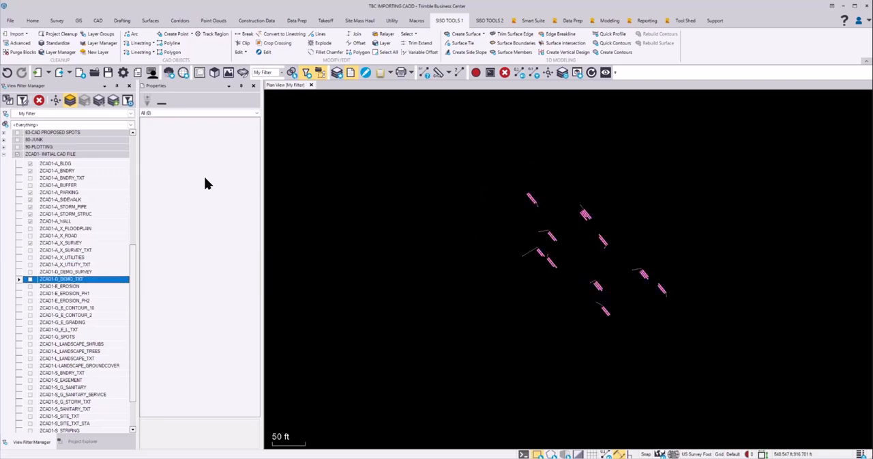
key(Down)
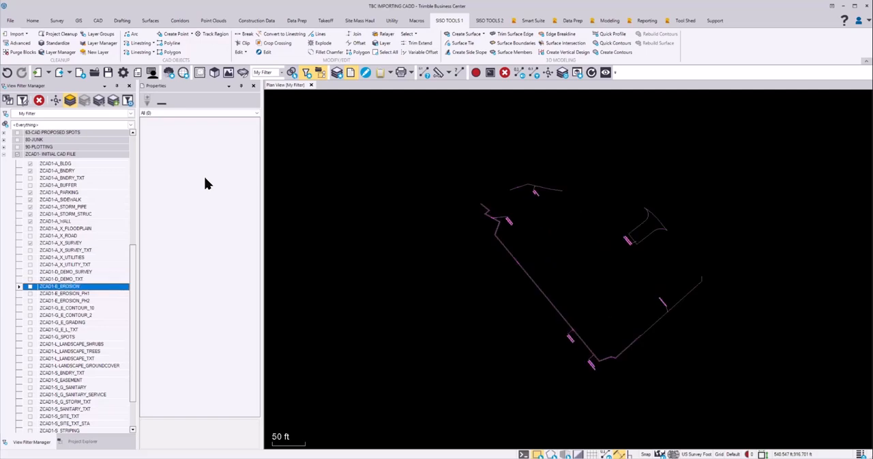
key(Down)
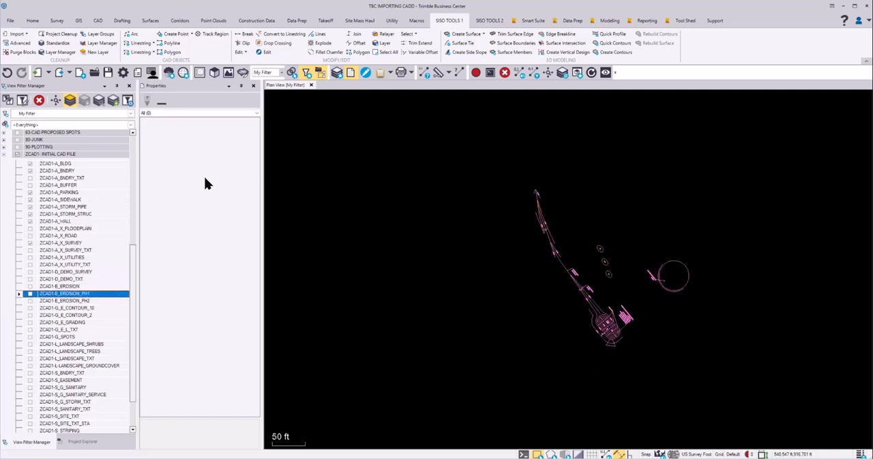
key(Down)
key(Down)
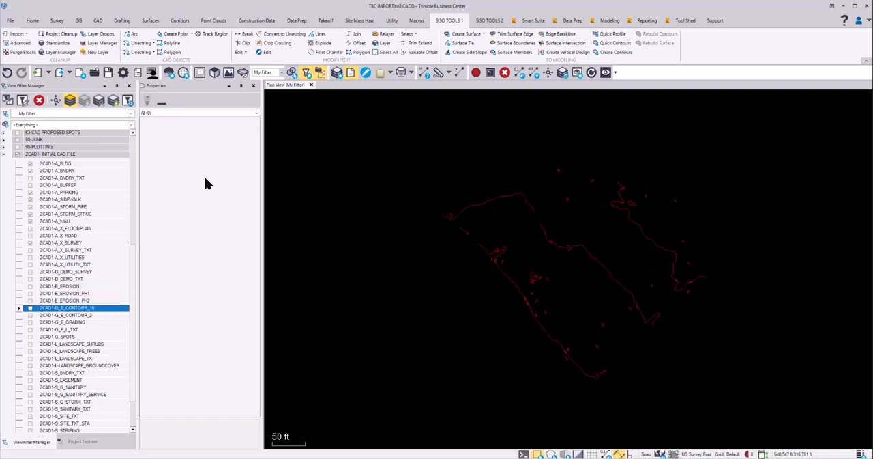
key(Up)
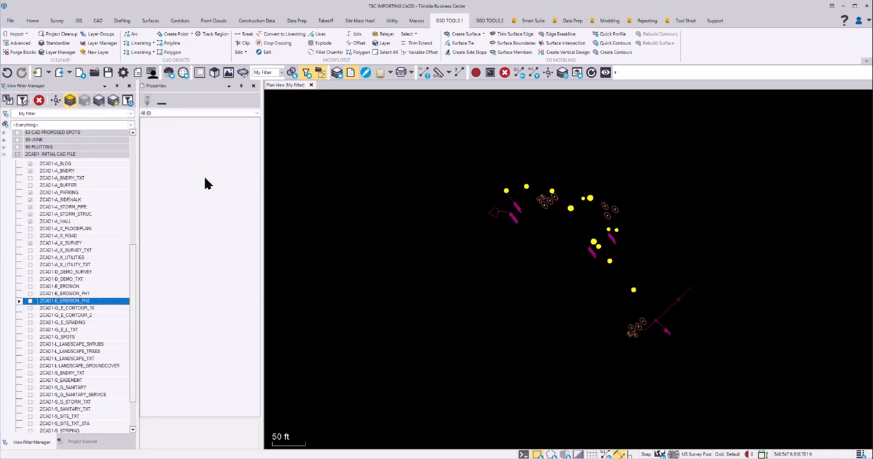
Turn on the existing contour layers ZCAD1-G_E_CONTOUR_10 and ZCAD1-G_E_CONTOUR_2
key(Down)
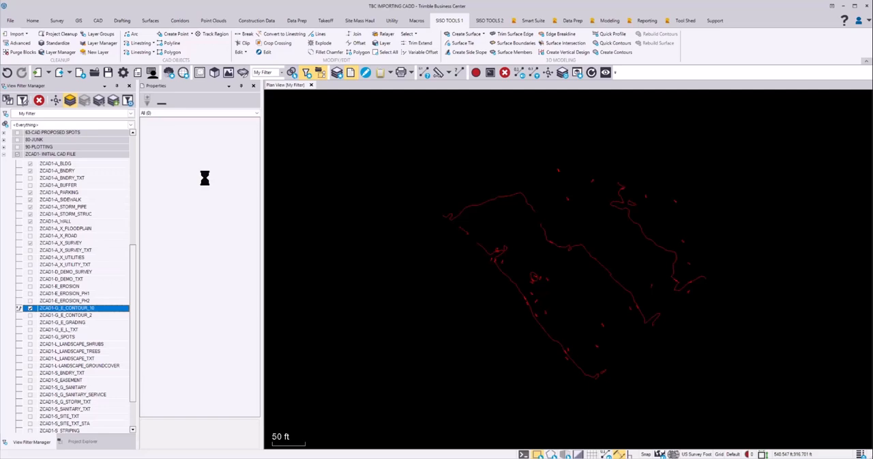
key(Down)
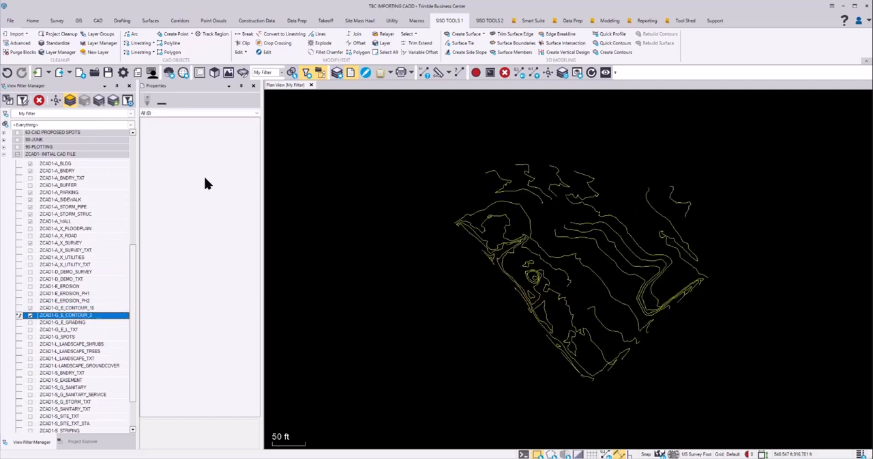
key(Up)
key(Down)
Turn on the ZCAD1-G_E_GRADING and ZCAD1-G_E_L_TXT layers and move on to isolate ZCAD1-G_SPOTS
key(Down)
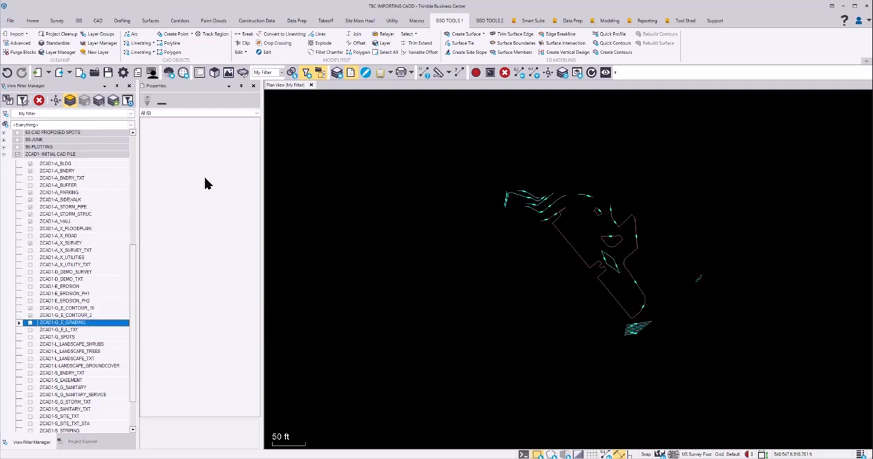
key(space)
key(Down)
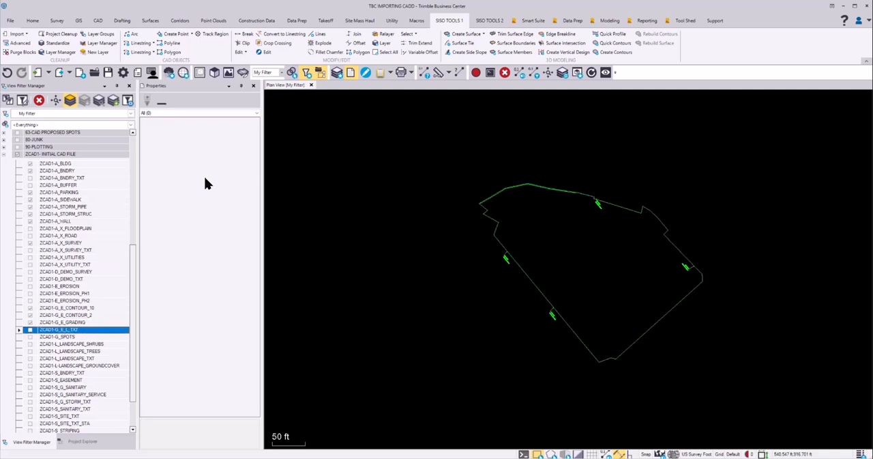
key(space)
key(Down)
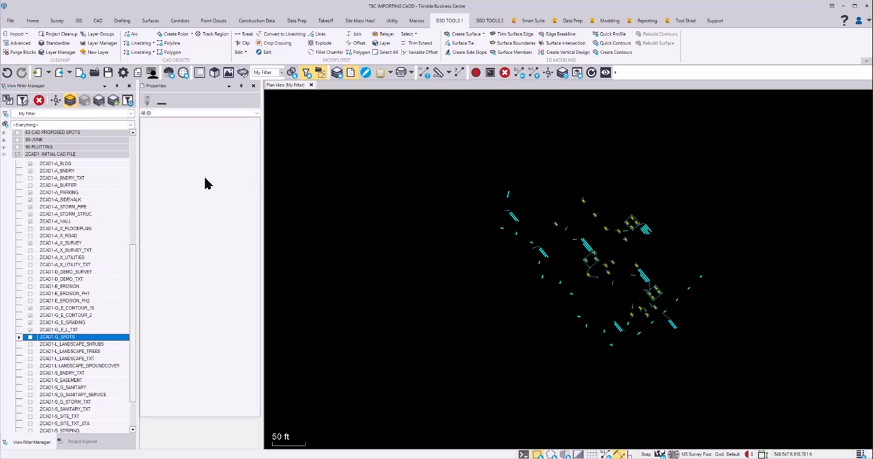
Turn on ZCAD1-G_SPOTS and step through the isolated landscape, boundary text and easement layers, leaving them off
key(space)
key(Down)
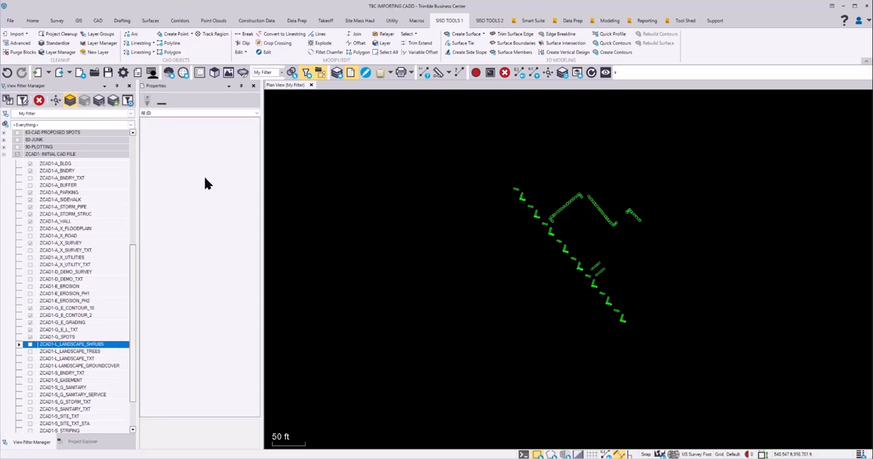
key(Down)
key(Down)
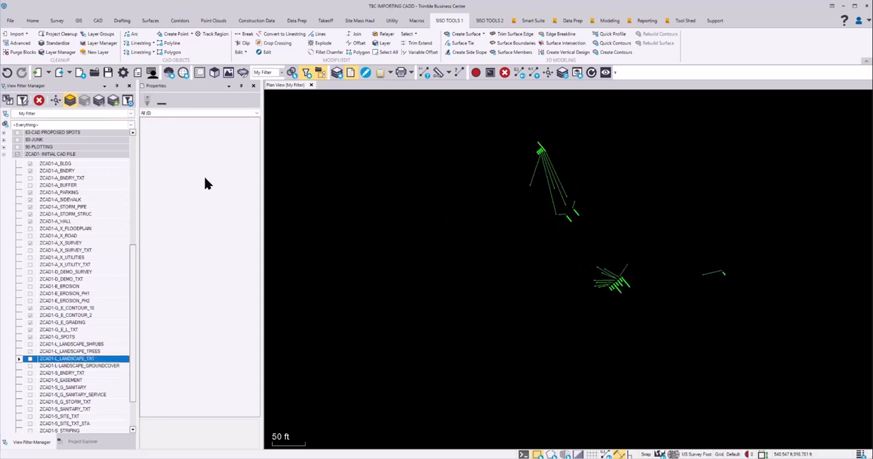
key(Down)
key(Down)
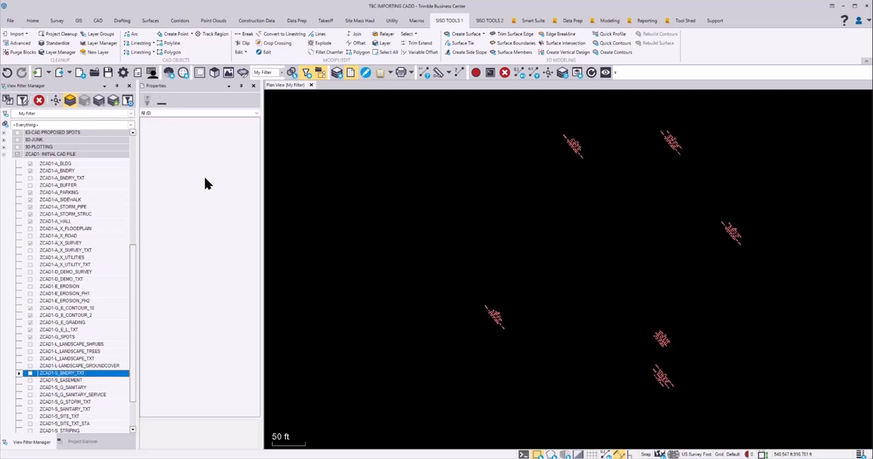
Turn on the ZCAD1-S_G_SANITARY, ZCAD1-S_G_SANITARY_SERVICE, ZCAD1-S_G_STORM_TXT and ZCAD1-S_SANITARY_TXT layers
key(Down)
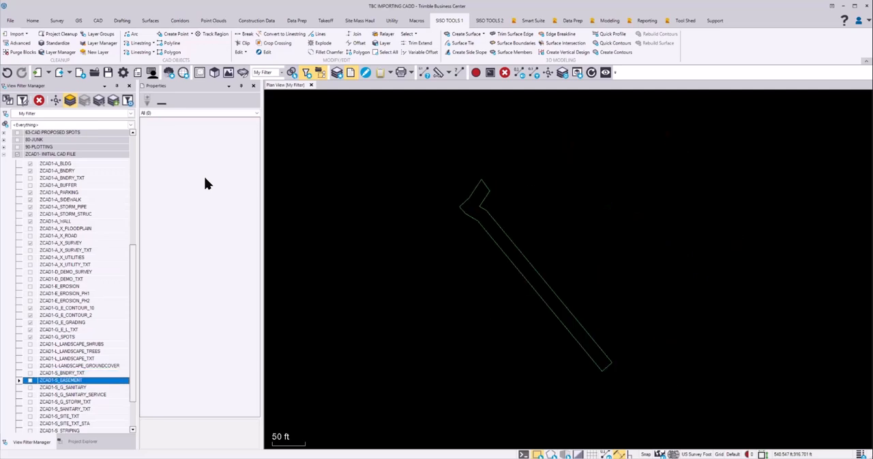
key(Down)
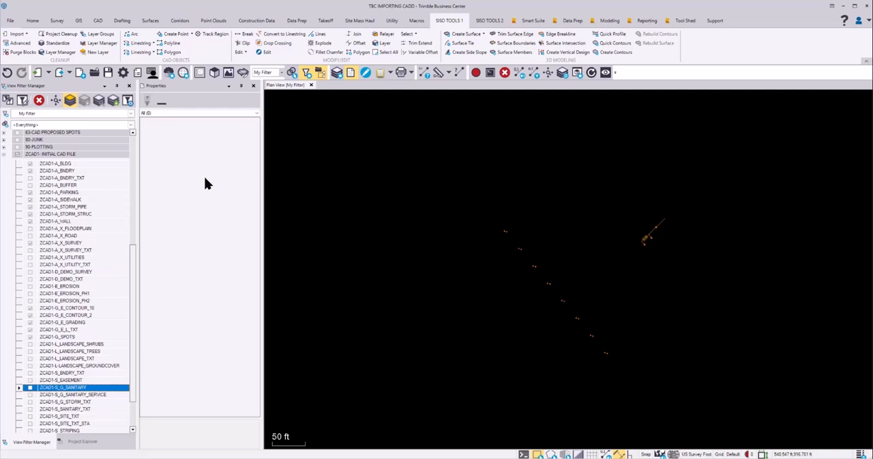
key(space)
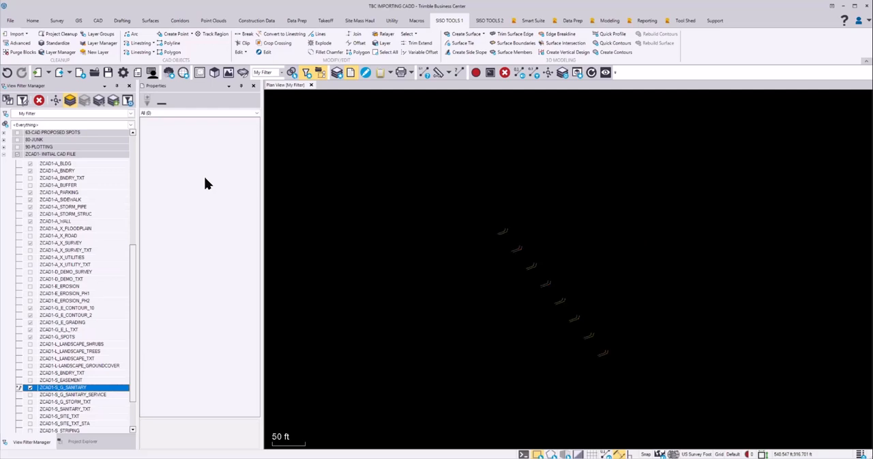
key(Down)
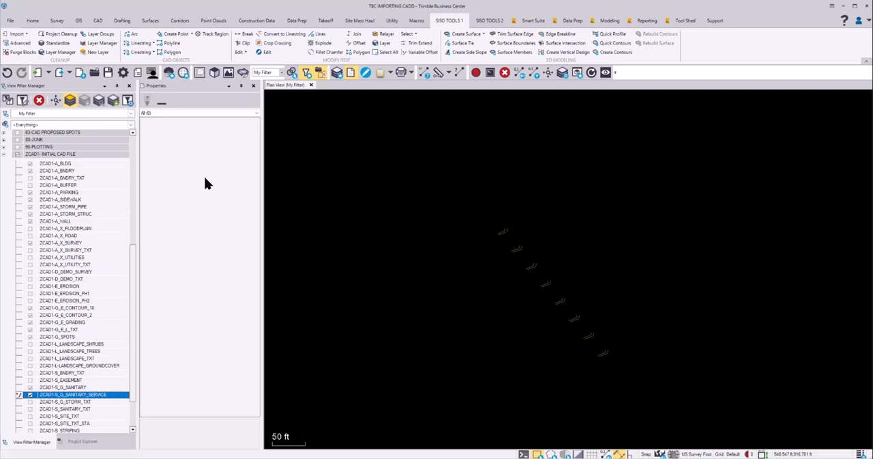
key(Down)
key(space)
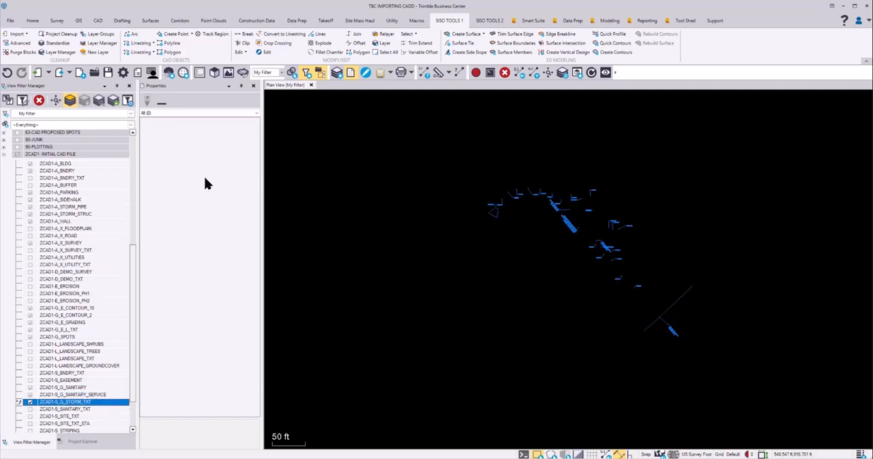
key(Down)
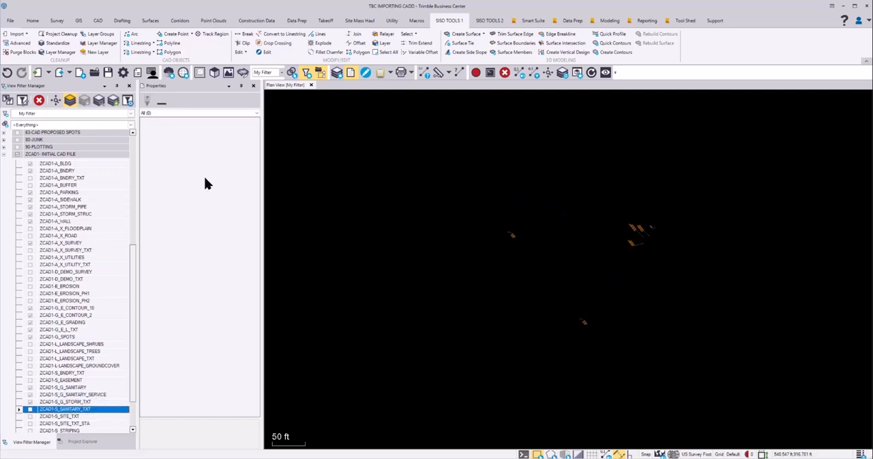
key(space)
Skip the ZCAD1-S_SITE_TXT layer and turn on ZCAD1-S_SITE_TXT_STA and ZCAD1-S_STRIPING
key(Down)
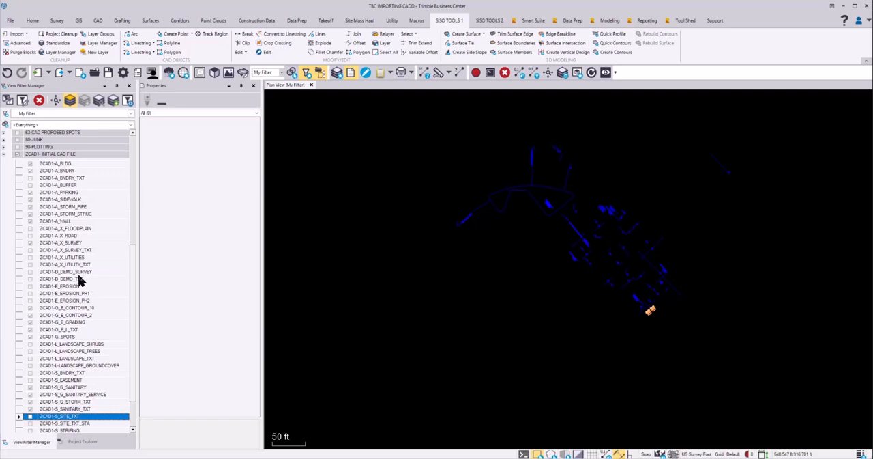
scroll(123, 290, down, 2)
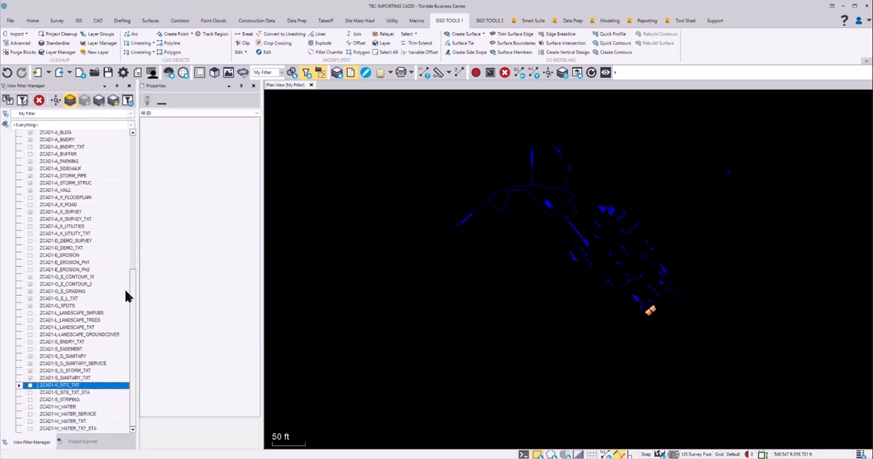
click(72, 393)
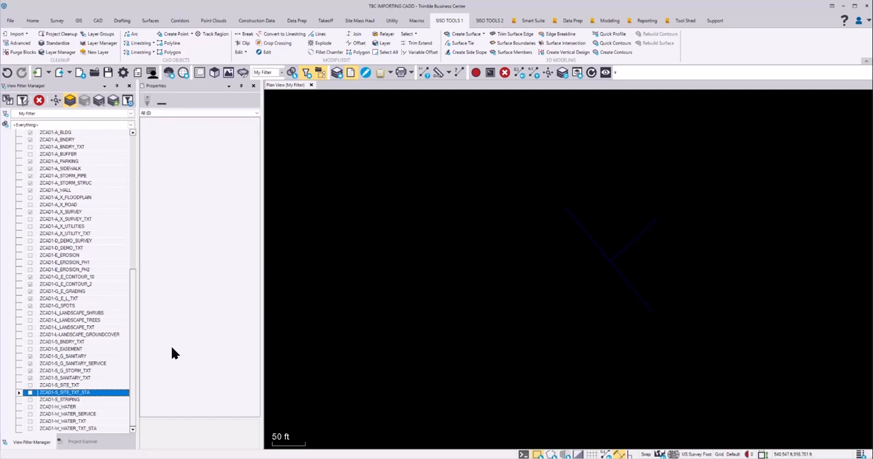
key(space)
key(Down)
key(space)
Turn on ZCAD1-W_WATER, ZCAD1-W_WATER_SERVICE and ZCAD1-W_WATER_TXT, leaving ZCAD1-W_WATER_TXT_STA off
key(space)
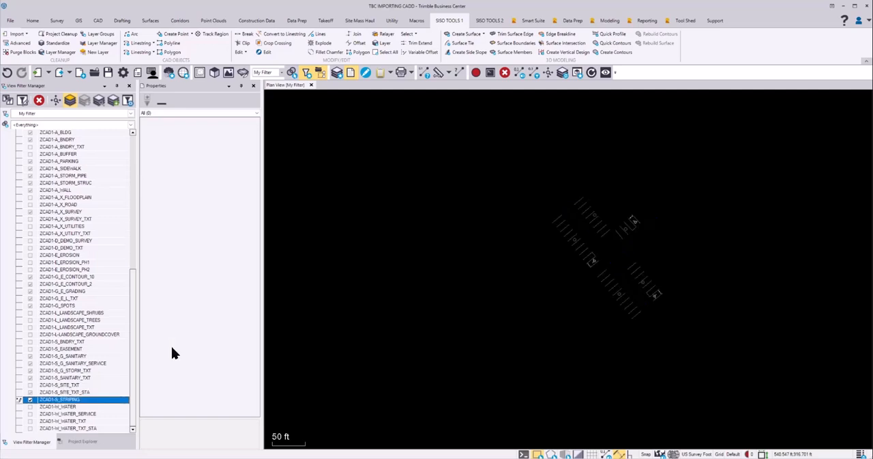
key(Down)
key(space)
key(Down)
key(space)
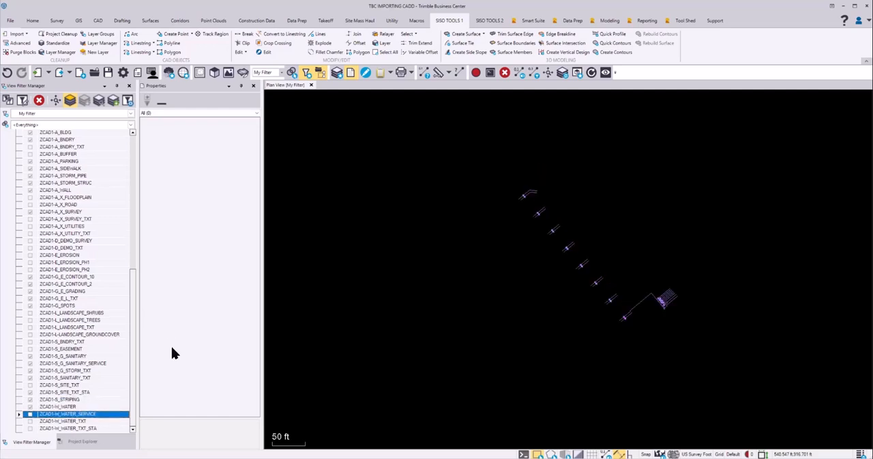
key(Down)
key(space)
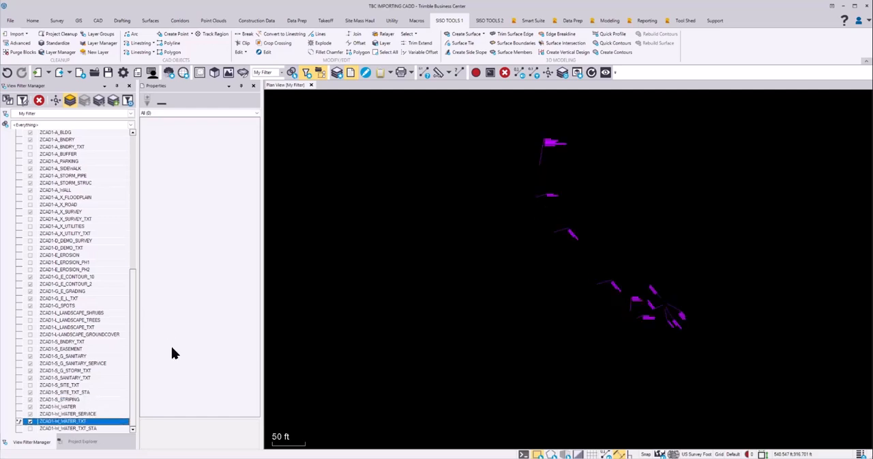
key(Down)
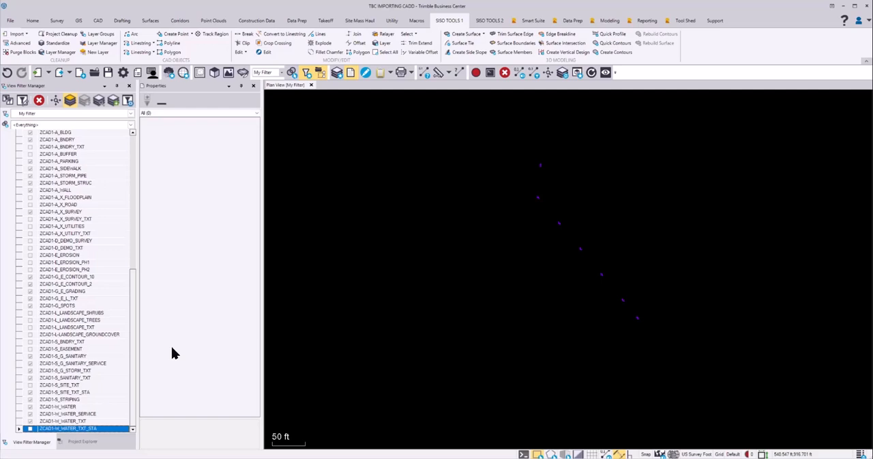
Turn off layer isolation to display all turned-on layers together in the plan view
click(69, 102)
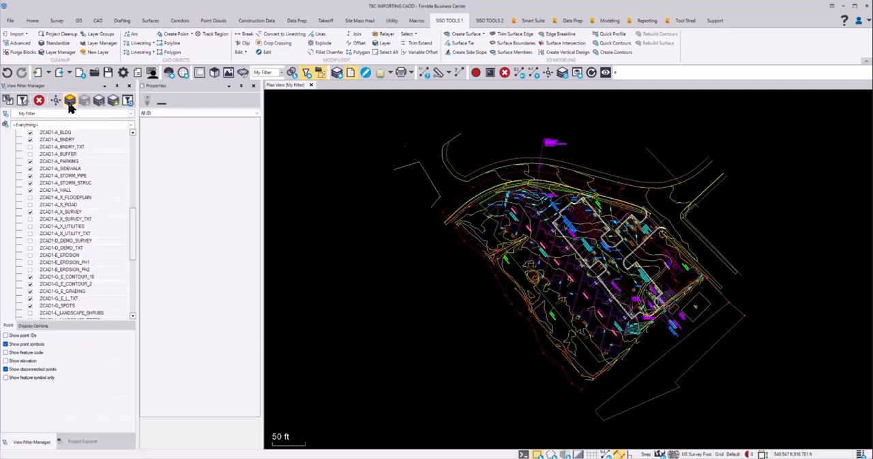
middle_drag(535, 262, 508, 271)
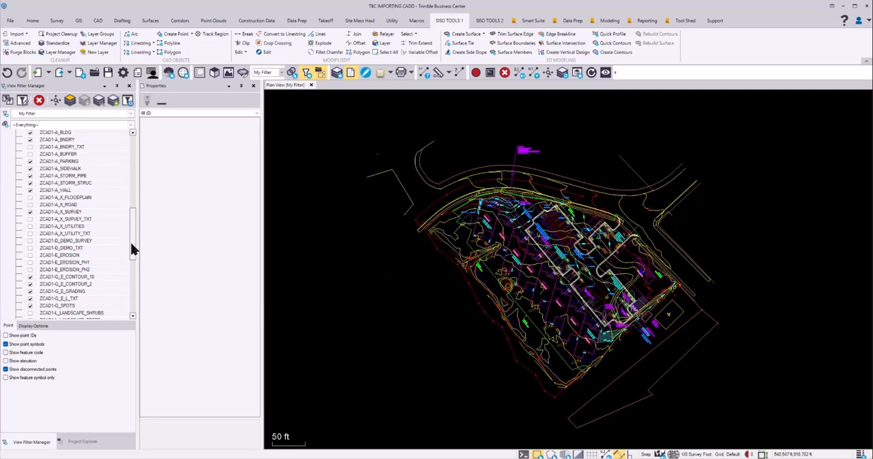
drag(133, 247, 135, 230)
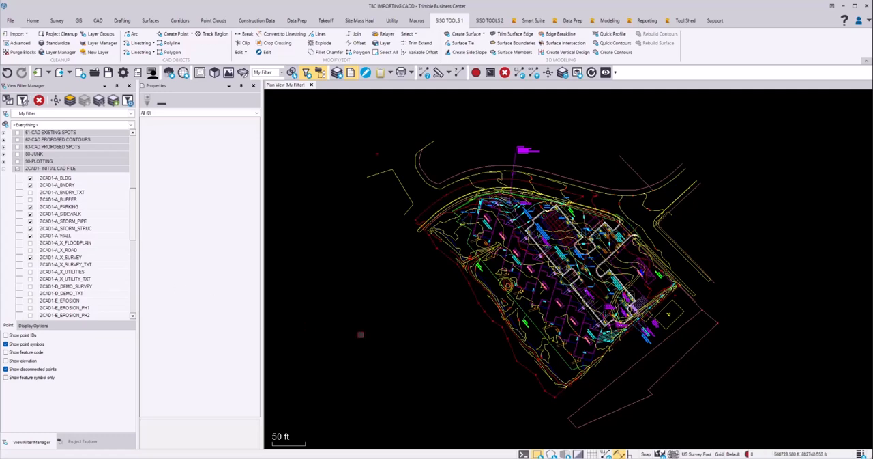
Switch to the Word document TBC Importing-Regrouping-Standardizing.docx to check the regrouping instructions, and return to Trimble Business Center
key(alt+Tab)
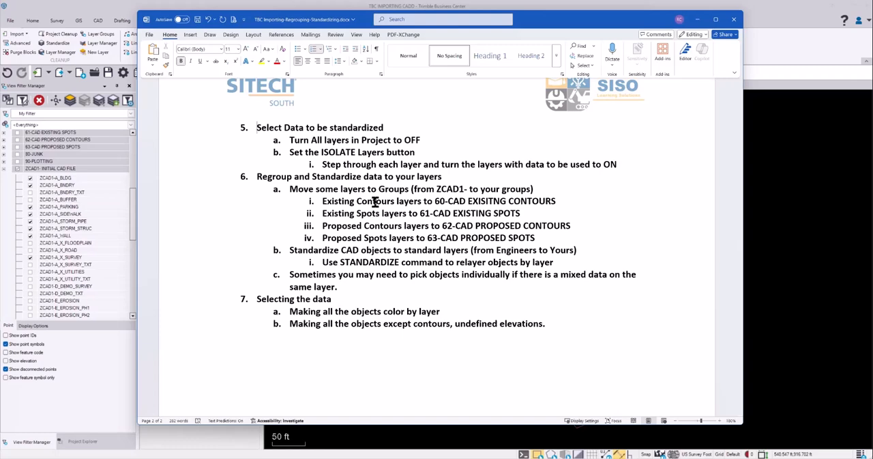
click(774, 50)
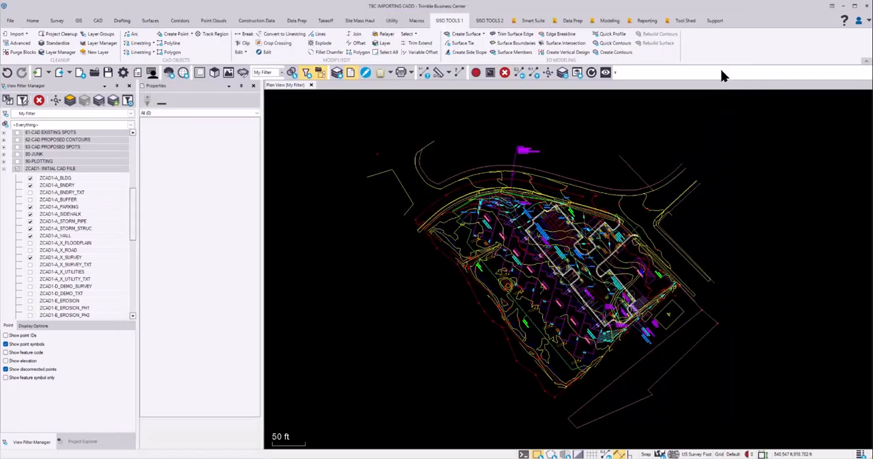
Move the ZCAD1-G_E_CONTOUR_2 layer into the 60-CAD EXISTING CONTOURS group using one of its contours, and turn that group off
scroll(461, 268, up, 5)
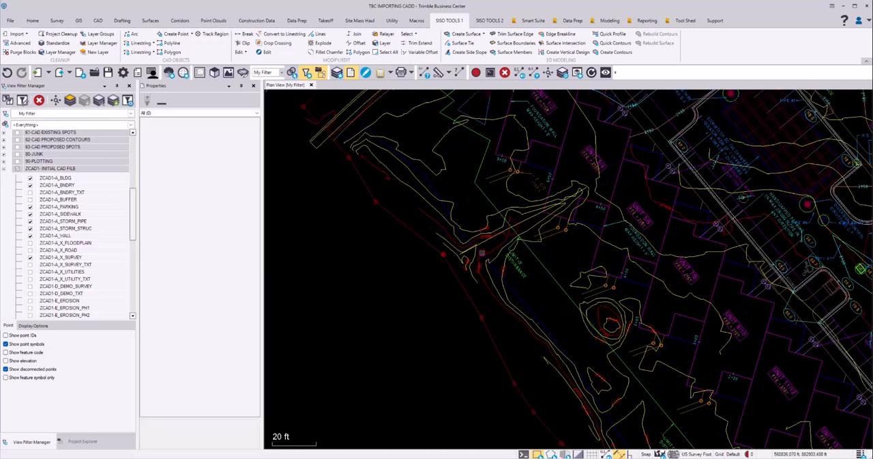
click(576, 280)
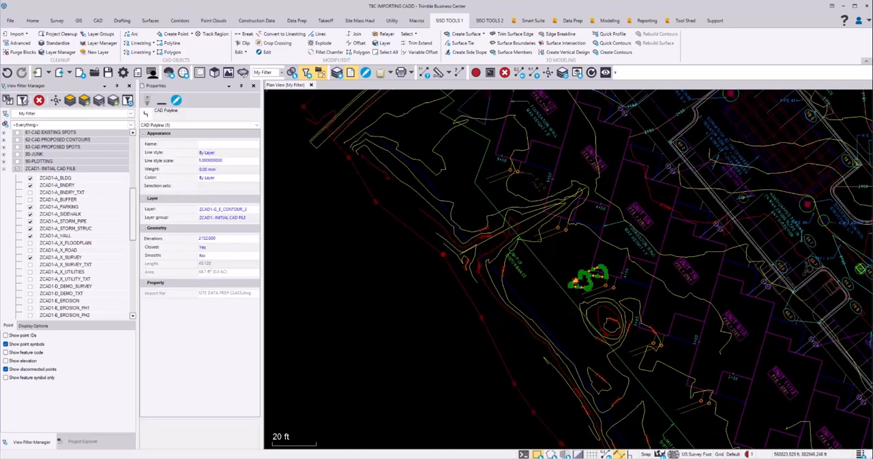
click(255, 217)
click(258, 219)
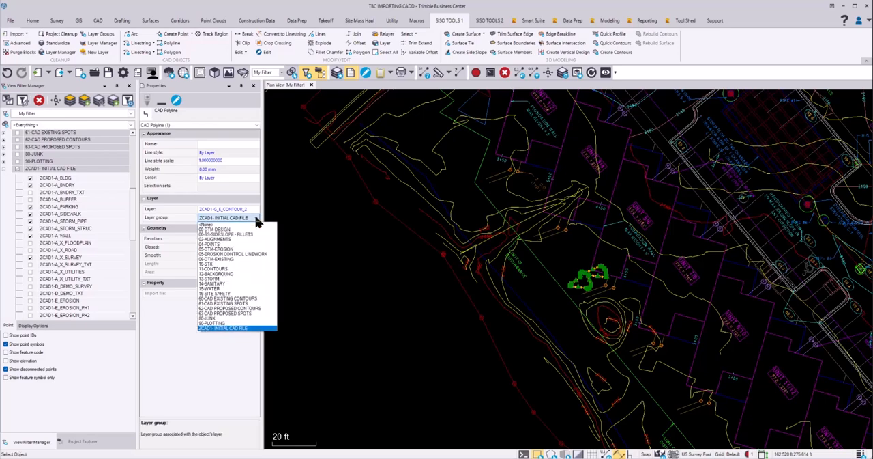
click(258, 300)
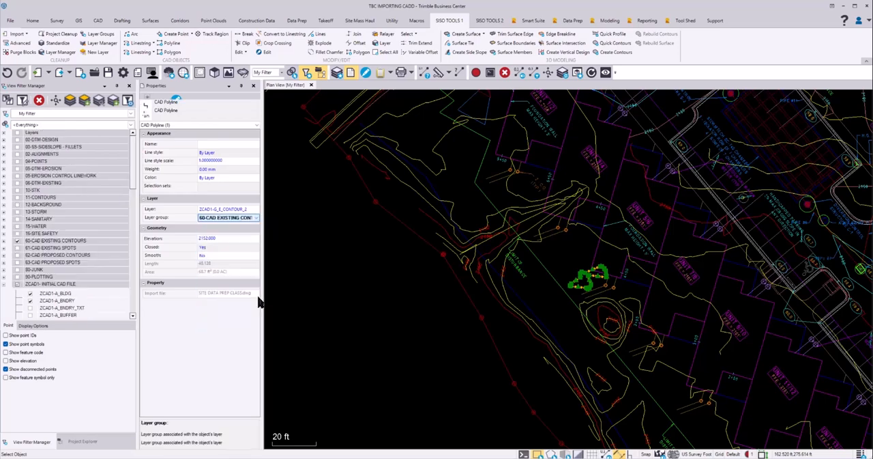
scroll(30, 170, up, 2)
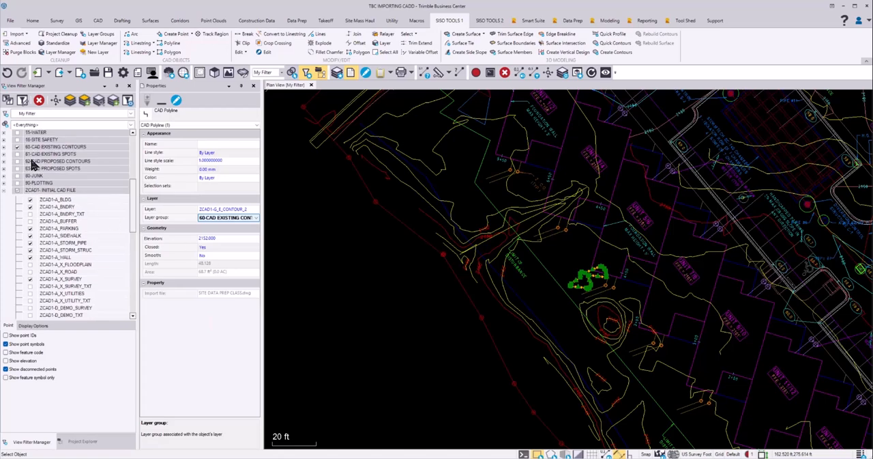
click(17, 169)
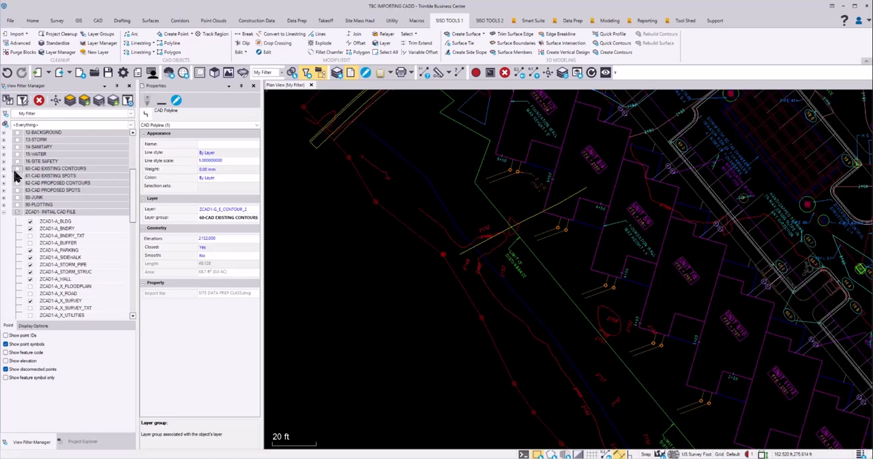
Move the ZCAD1-G_E_CONTOUR_10 layer into the 60-CAD EXISTING CONTOURS group and turn the group off again
click(494, 296)
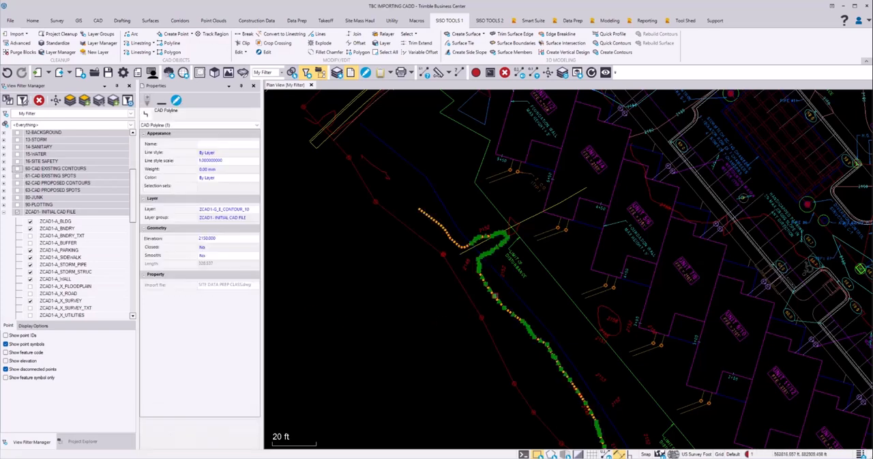
click(256, 218)
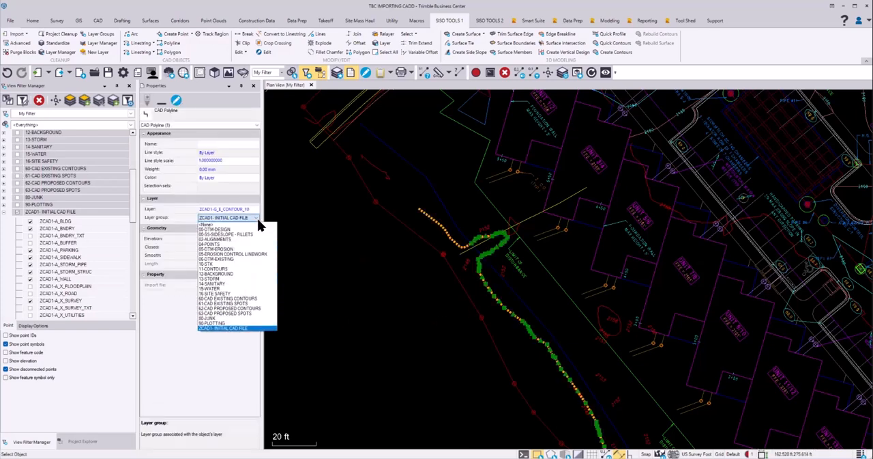
click(251, 301)
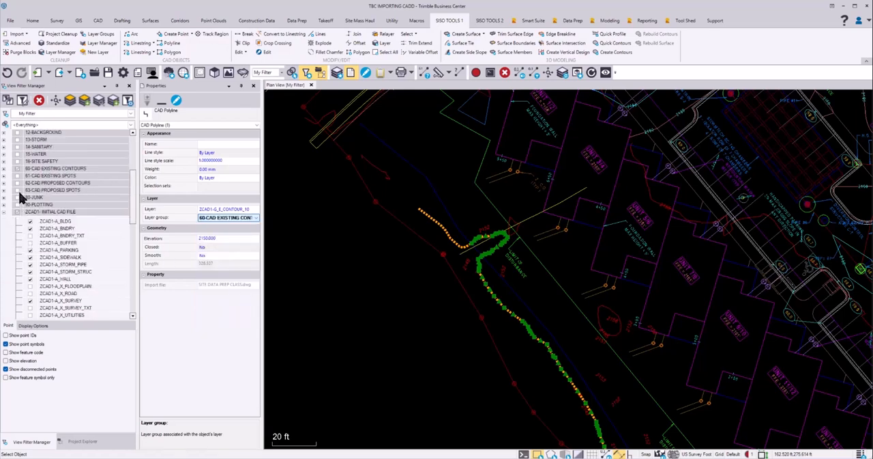
click(17, 169)
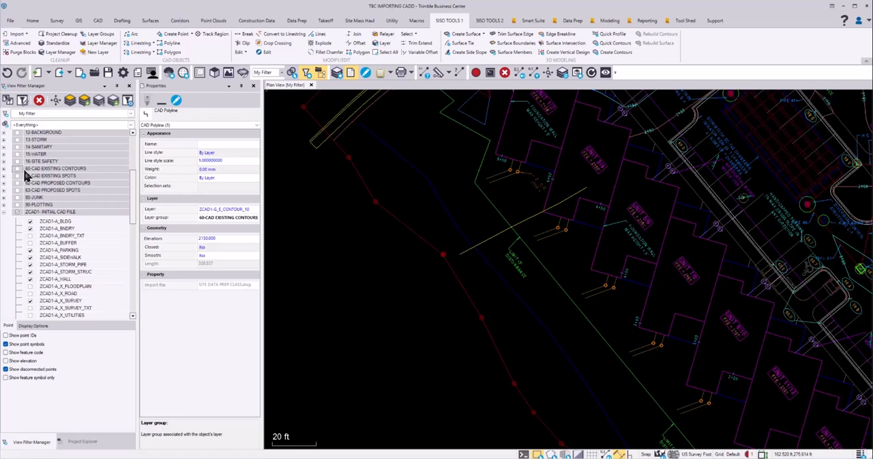
Move the ZCAD1-G_E_GRADING layer into the 62-CAD PROPOSED CONTOURS group using the 2158 contour, and turn that group off
scroll(415, 221, down, 2)
scroll(410, 221, down, 2)
middle_drag(467, 218, 432, 248)
scroll(430, 249, up, 2)
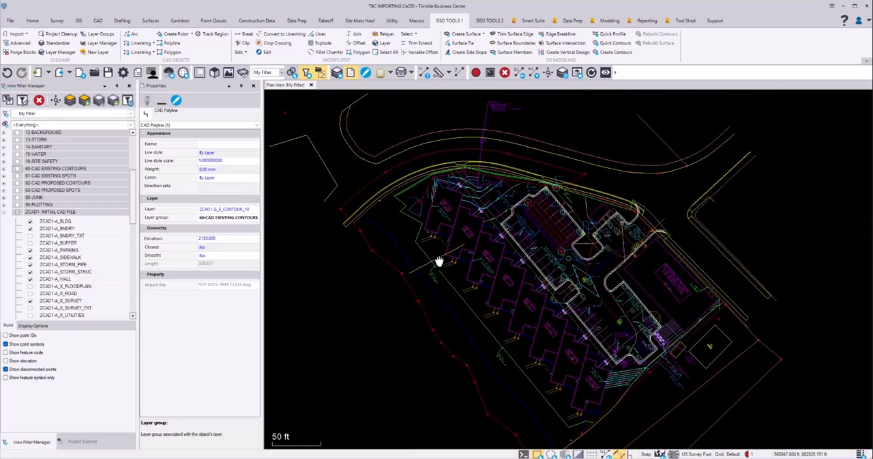
scroll(481, 204, up, 3)
scroll(486, 227, up, 2)
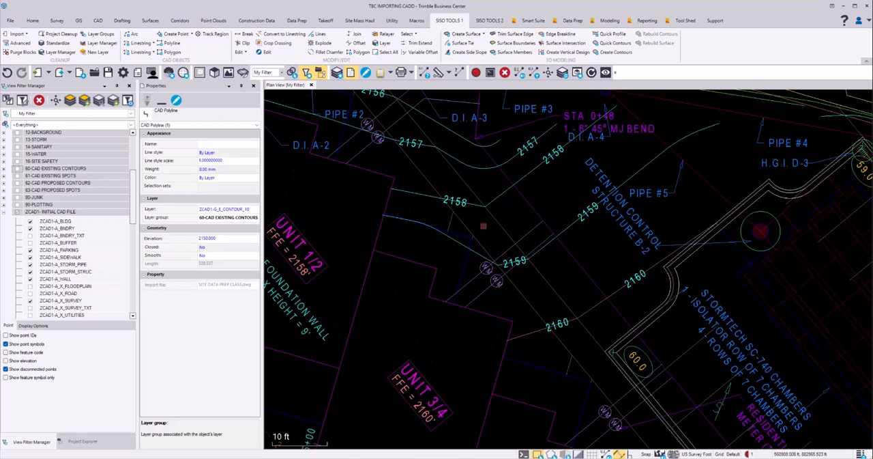
click(531, 174)
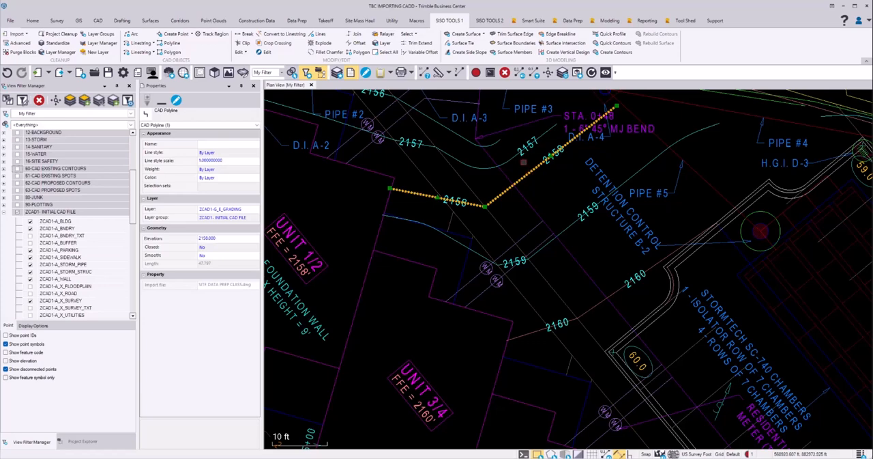
click(255, 217)
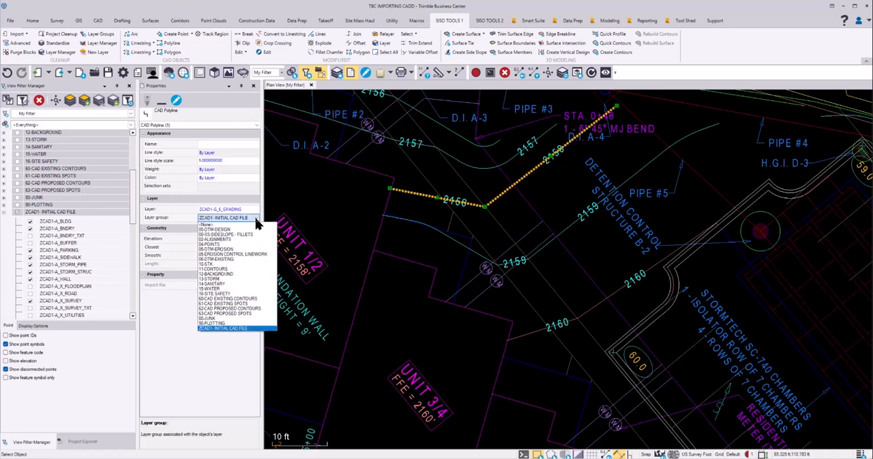
click(249, 308)
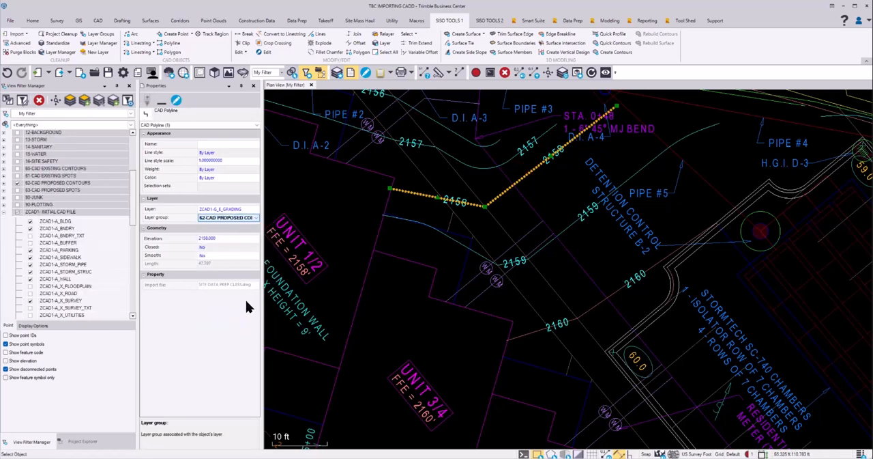
click(19, 183)
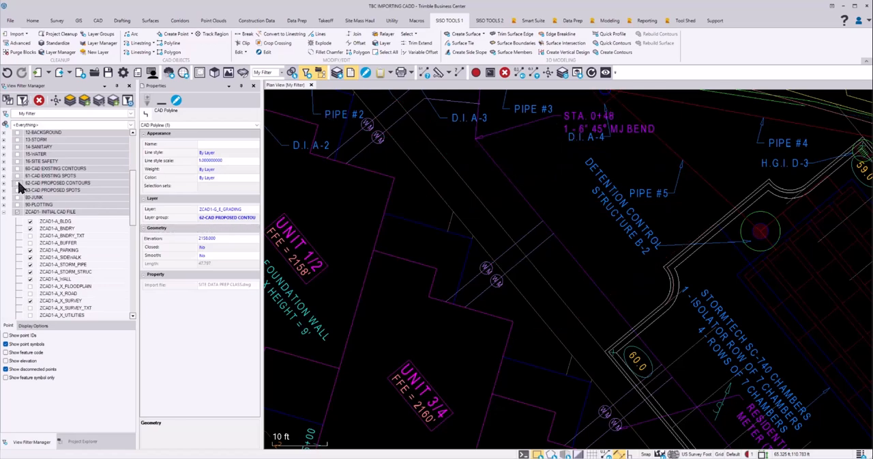
Move the ZCAD1-G_SPOTS layer into the 63-CAD PROPOSED SPOTS group using the 59.6 spot text, and turn that group off
scroll(764, 362, down, 3)
middle_drag(795, 384, 521, 196)
middle_drag(639, 319, 576, 266)
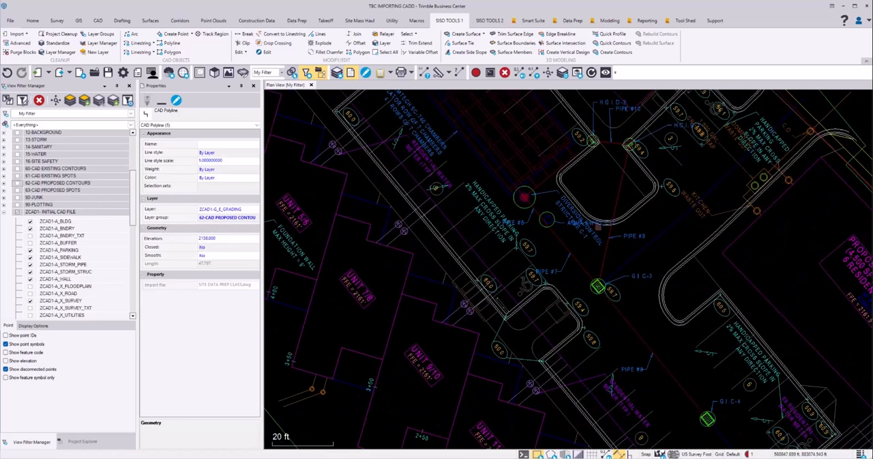
middle_drag(689, 174, 671, 205)
scroll(662, 208, up, 4)
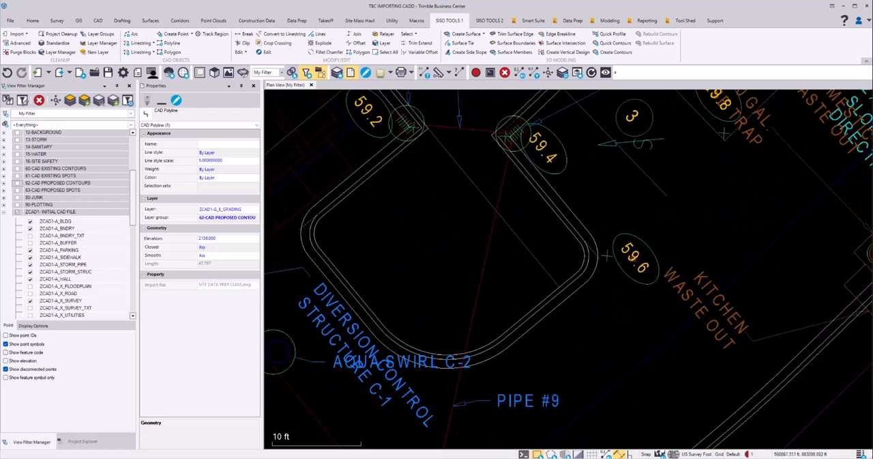
click(634, 258)
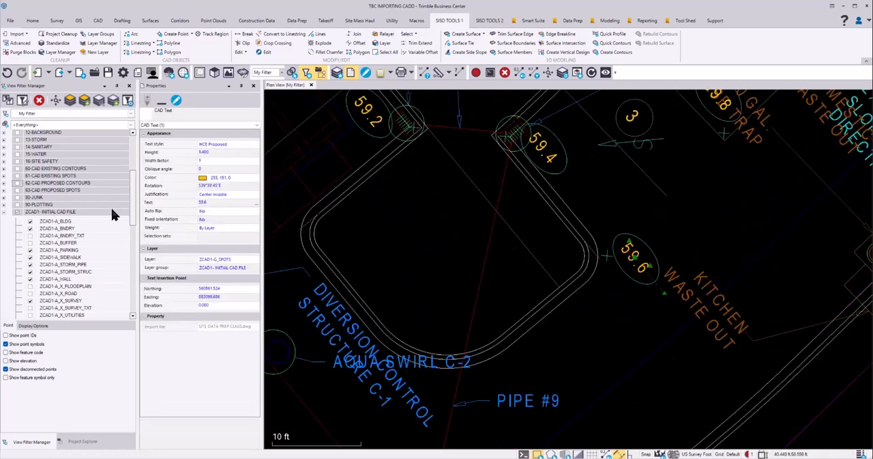
click(252, 203)
click(254, 267)
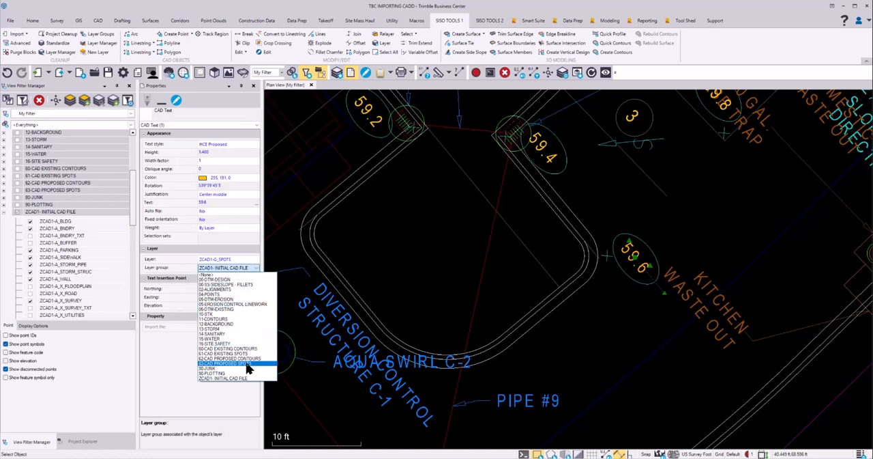
click(247, 362)
click(225, 279)
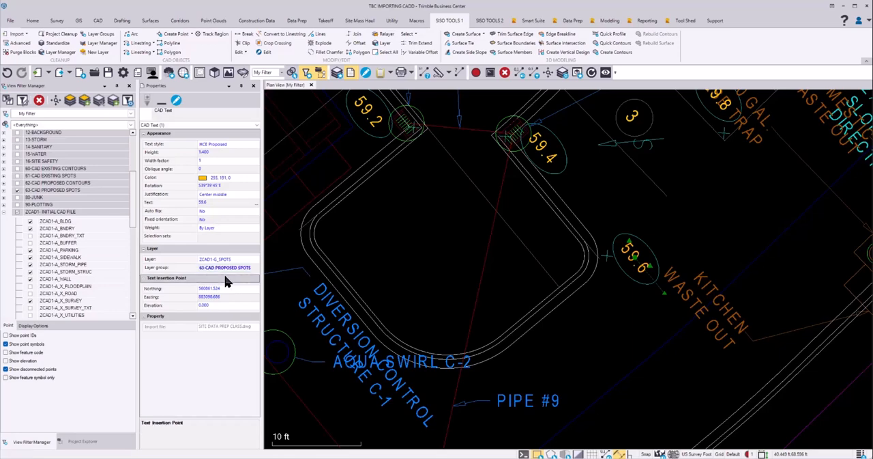
click(19, 190)
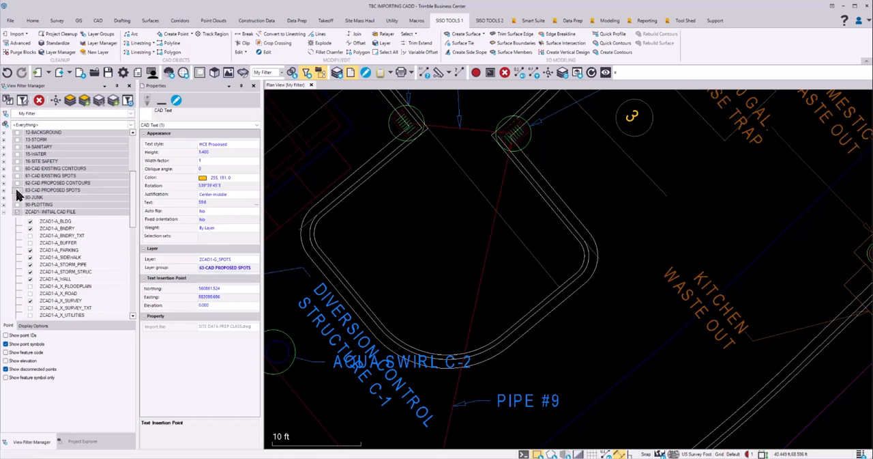
Switch to the Word document TBC Importing-Regrouping-Standardizing.docx to review the regrouping and standardizing instructions, and return to Trimble Business Center
scroll(476, 206, down, 8)
scroll(487, 208, down, 3)
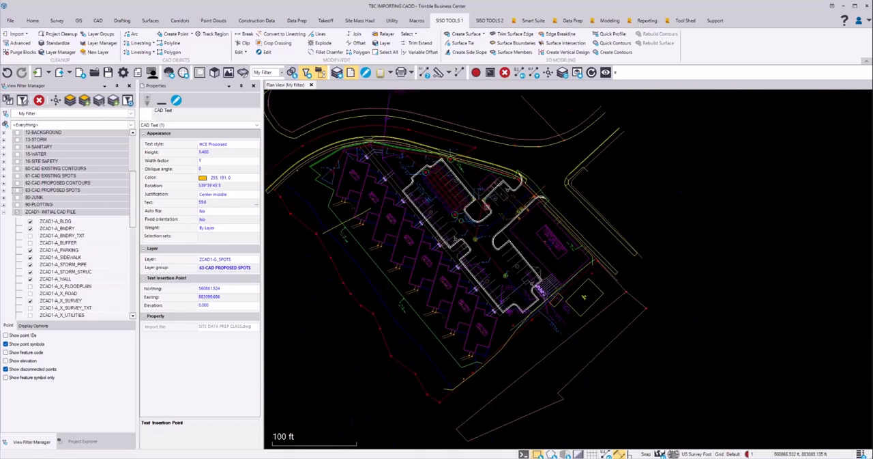
mouse_move(477, 244)
middle_down()
mouse_move(567, 260)
mouse_move(590, 256)
middle_up()
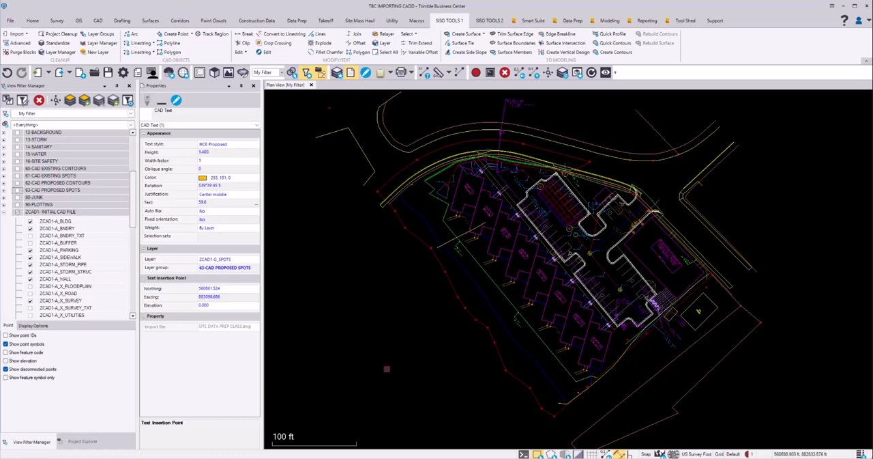
click(374, 457)
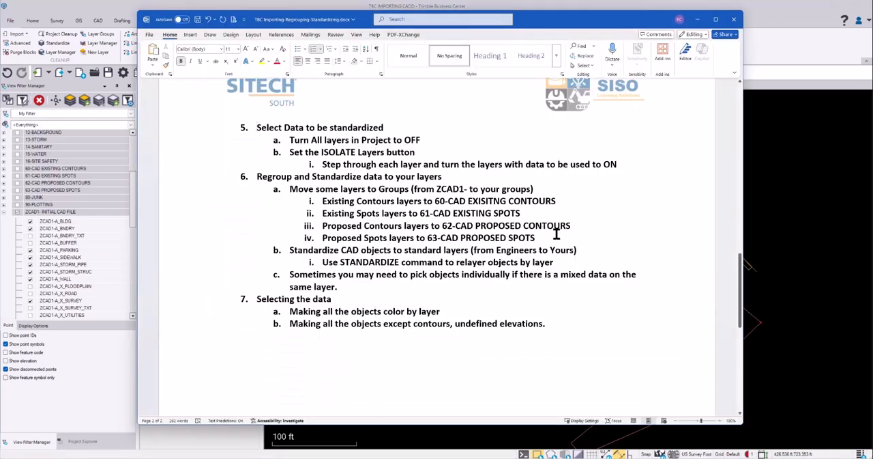
drag(556, 239, 242, 201)
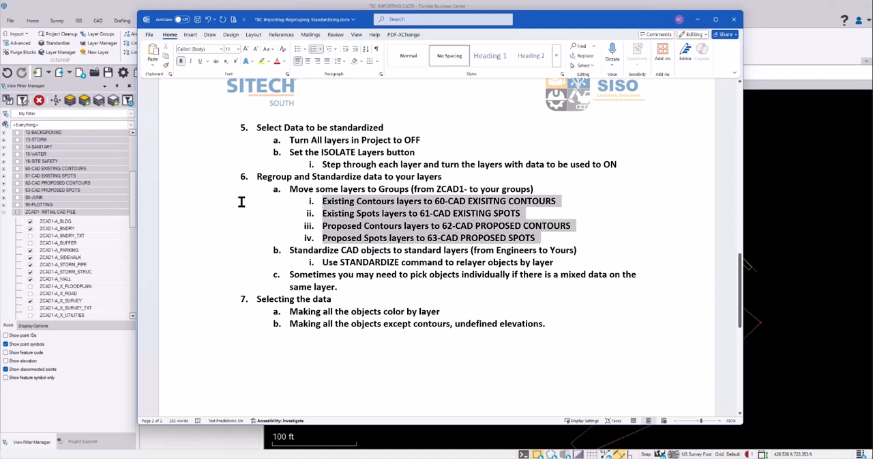
click(473, 373)
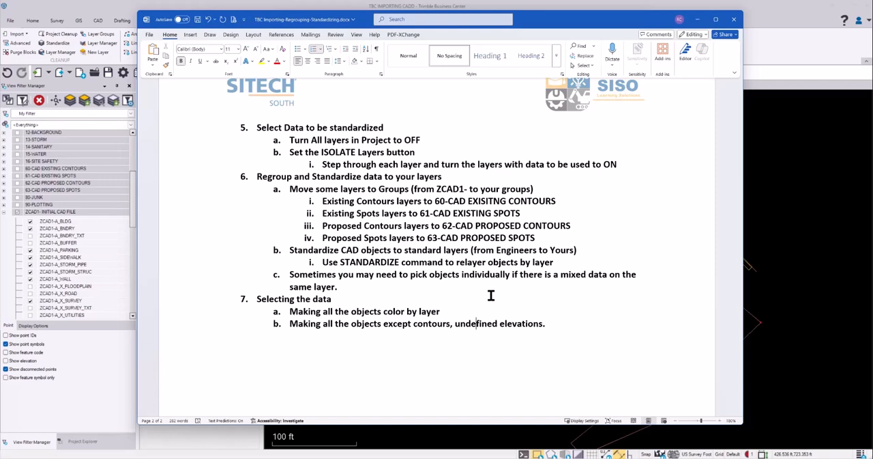
click(794, 177)
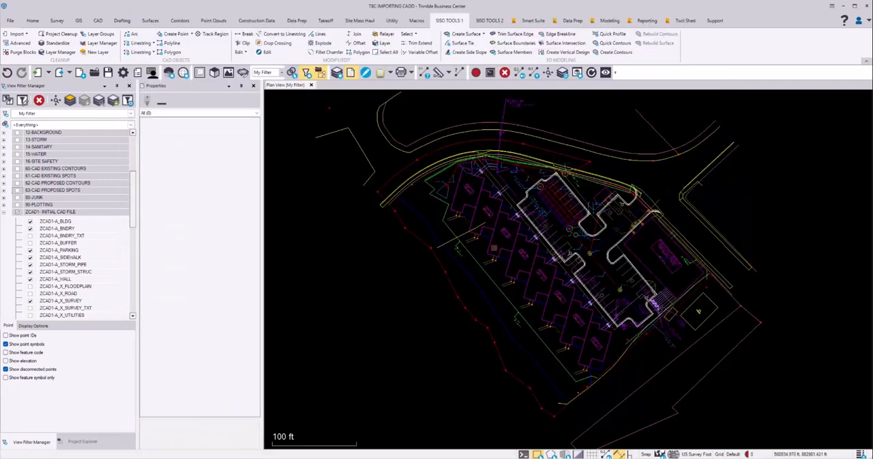
Review the standard layers and the imported ZCAD1- layers with their groups in the Layer Manager, and close it
scroll(484, 189, up, 2)
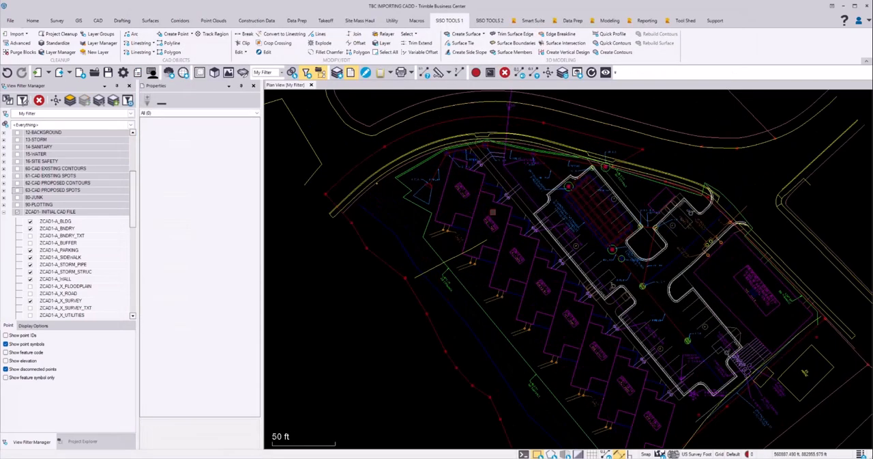
scroll(492, 211, down, 1)
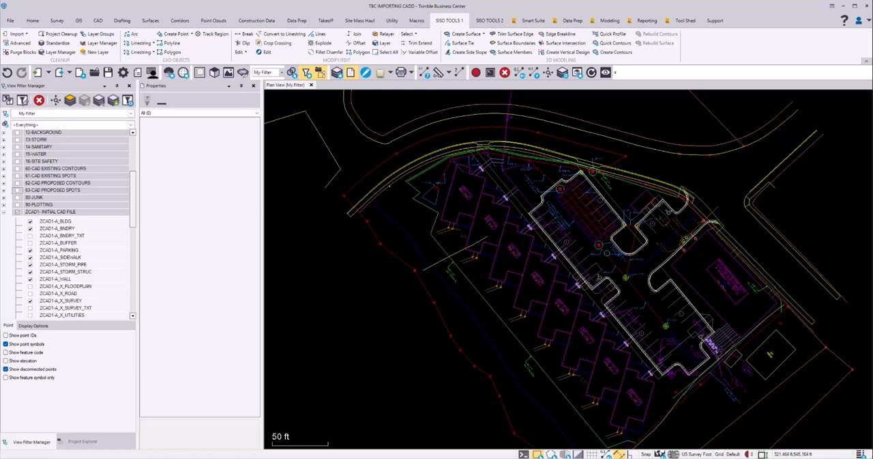
click(60, 53)
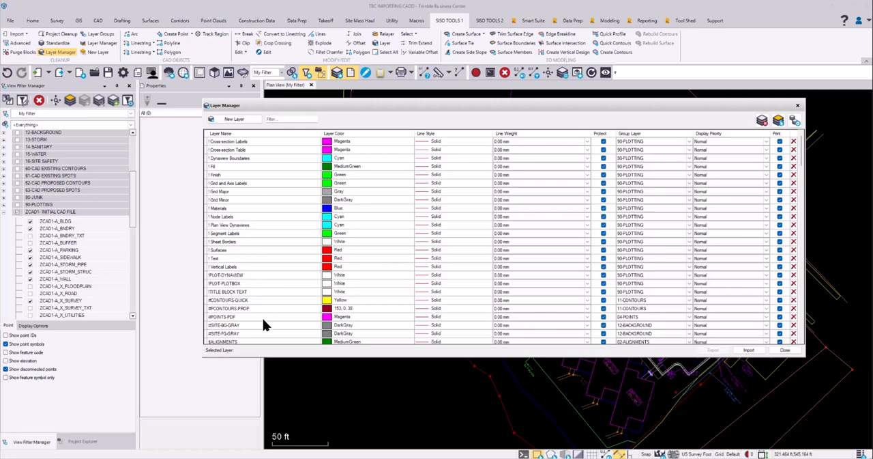
scroll(259, 250, down, 10)
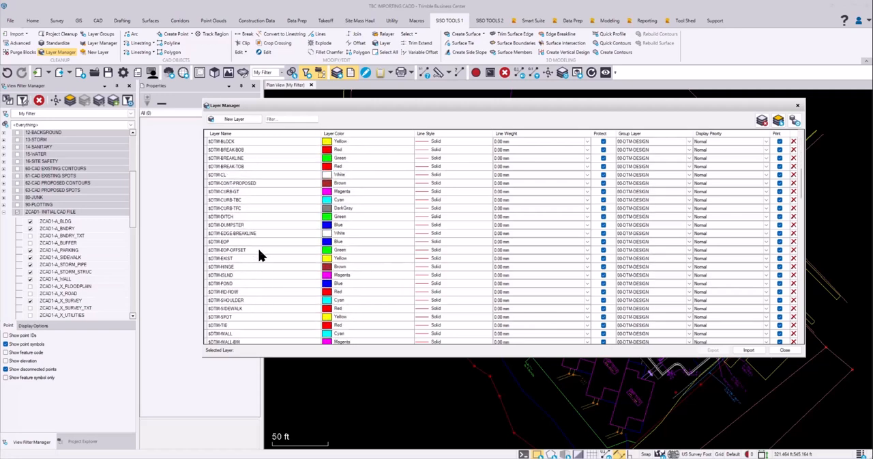
scroll(258, 250, down, 10)
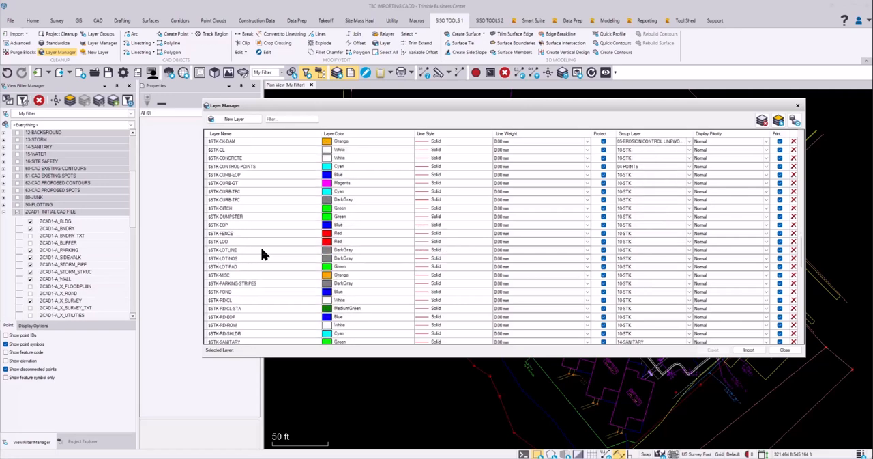
scroll(261, 254, down, 10)
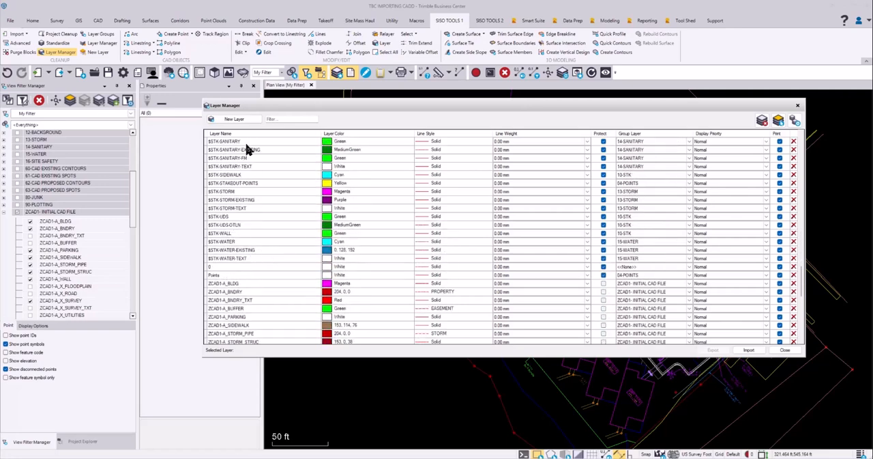
scroll(268, 170, up, 10)
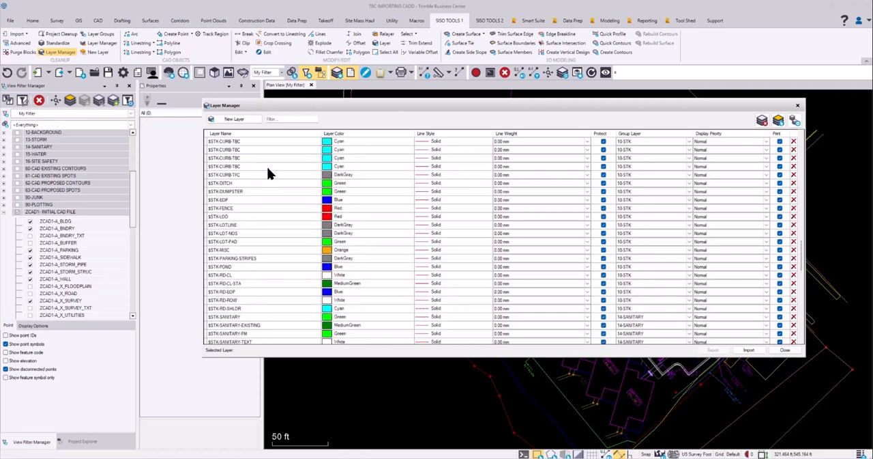
scroll(268, 172, up, 10)
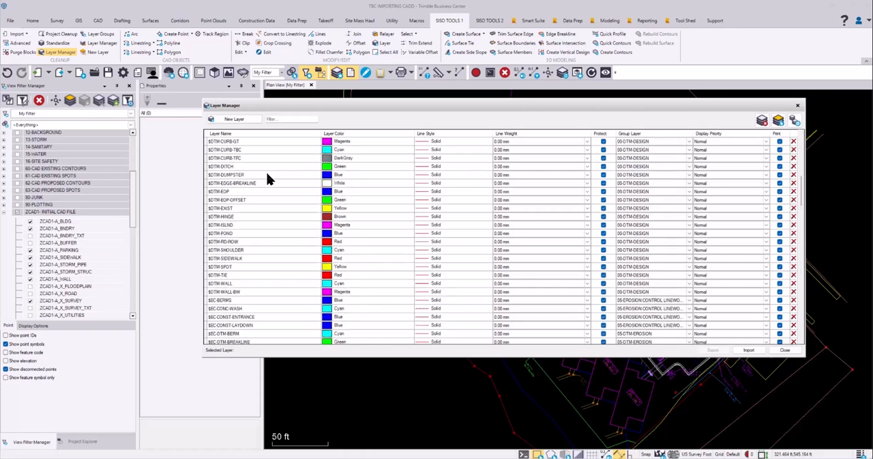
scroll(267, 175, down, 10)
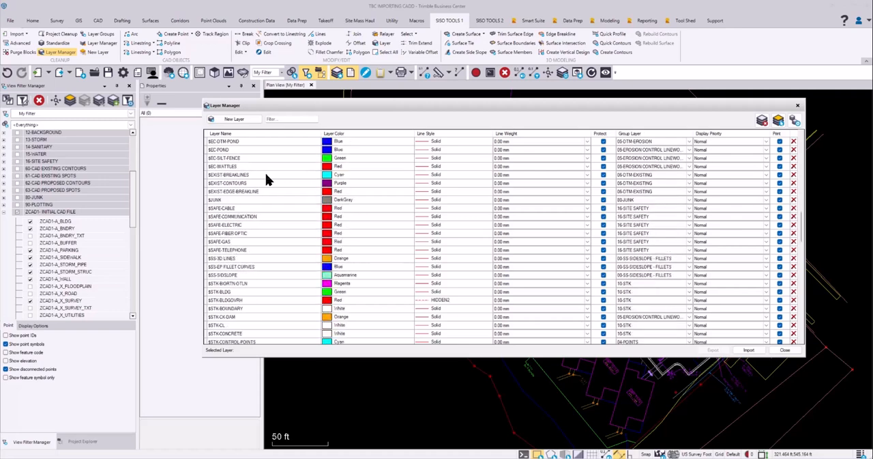
scroll(264, 175, down, 8)
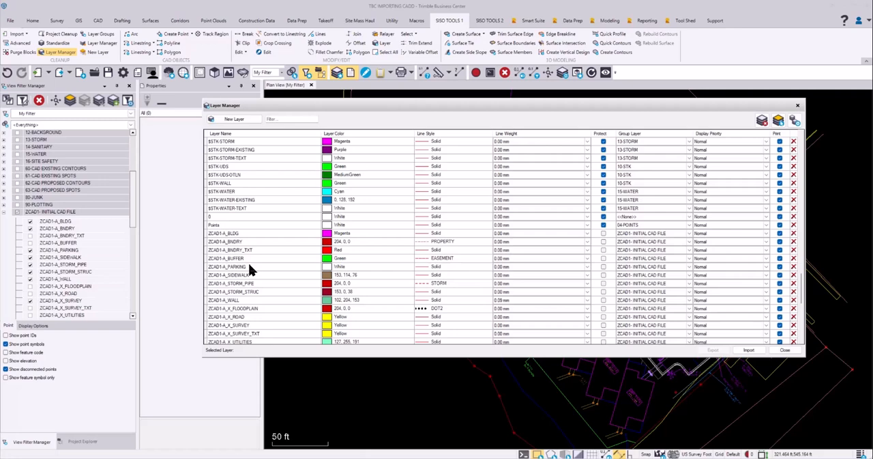
click(785, 350)
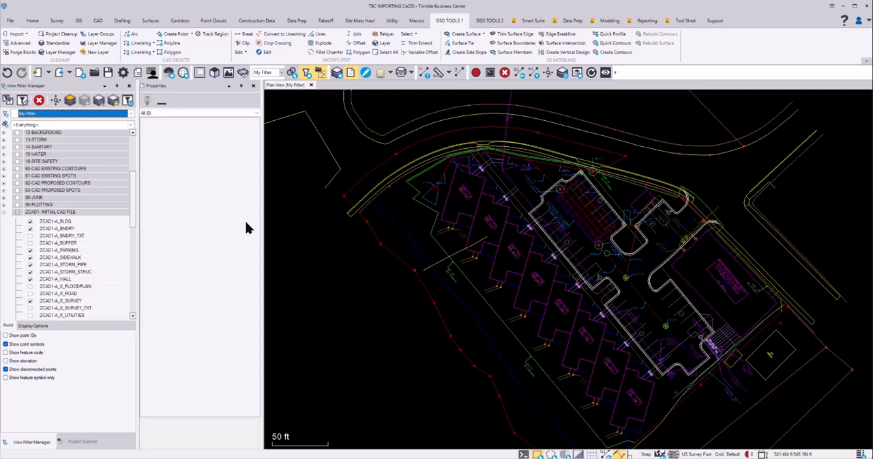
Start the Standardize Layers command and disable the unique naming of unnamed lines
click(62, 43)
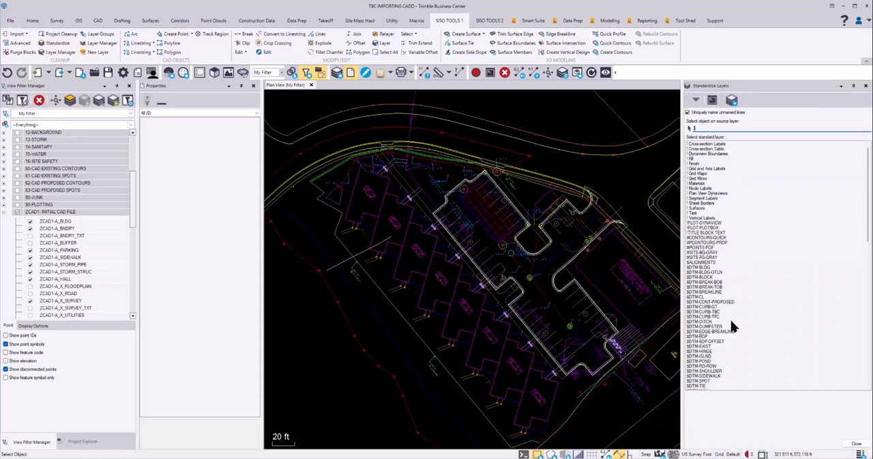
click(688, 112)
scroll(737, 258, down, 6)
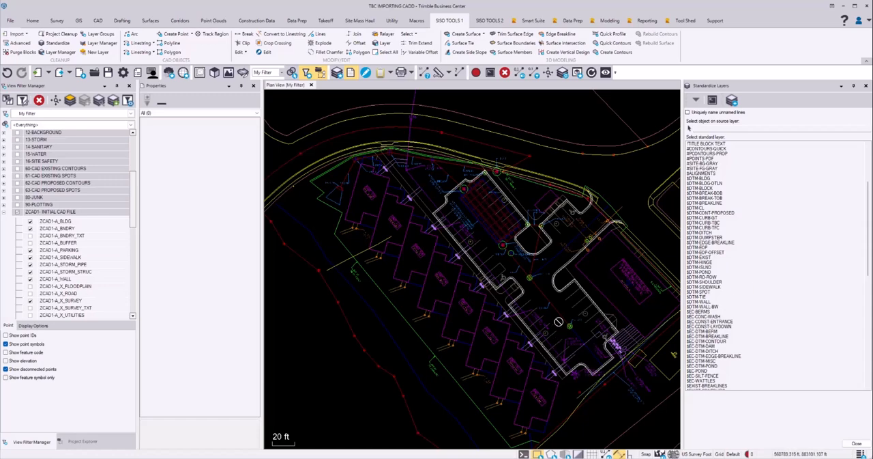
Move all objects on the parking striping layer ZCAD1-S_STRIPING to the standard layer $STK-PARKING-STRIPES
click(703, 128)
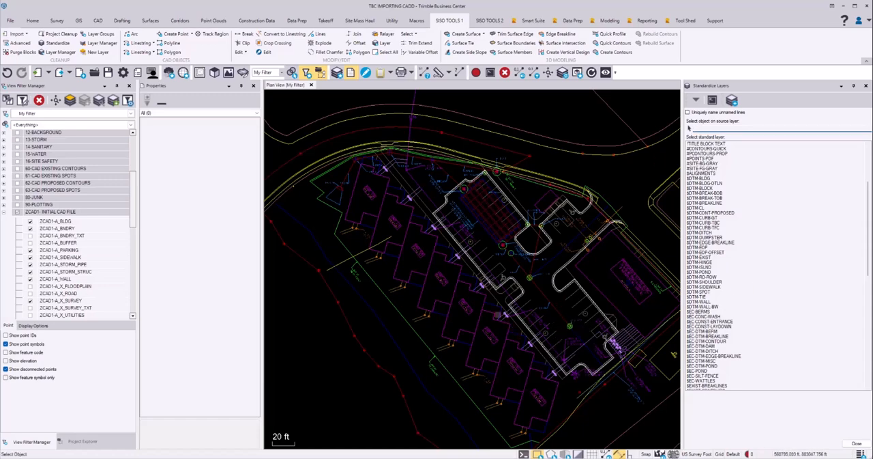
scroll(498, 315, up, 2)
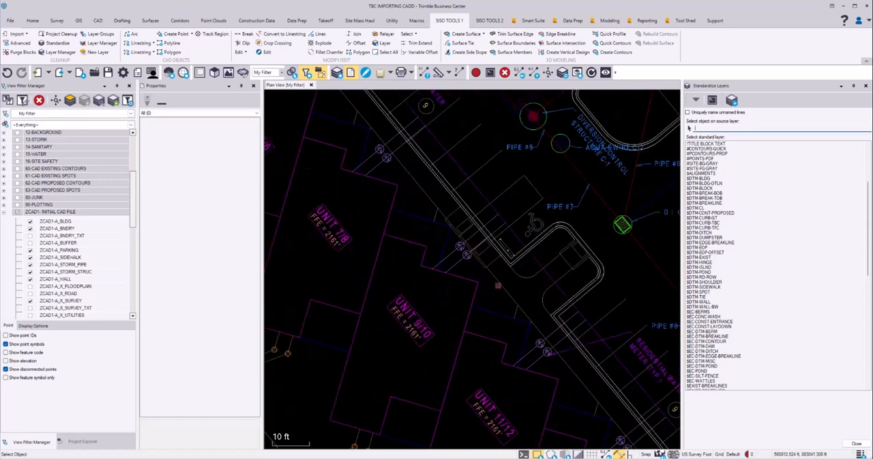
click(509, 189)
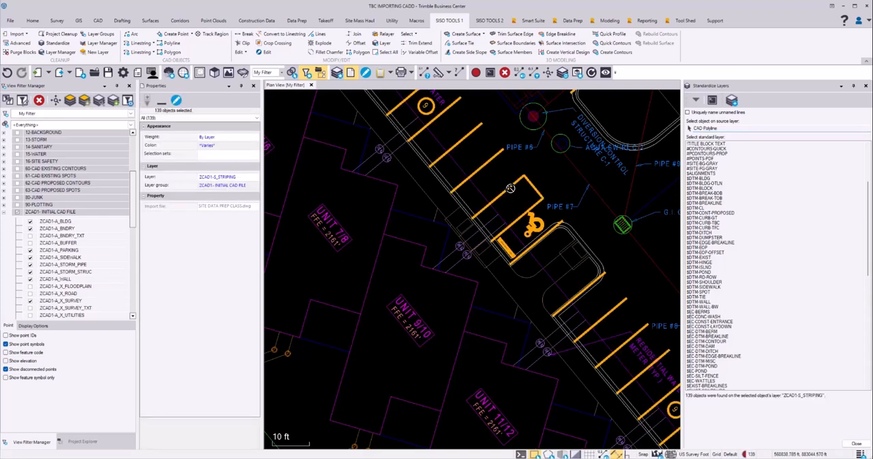
scroll(772, 283, down, 9)
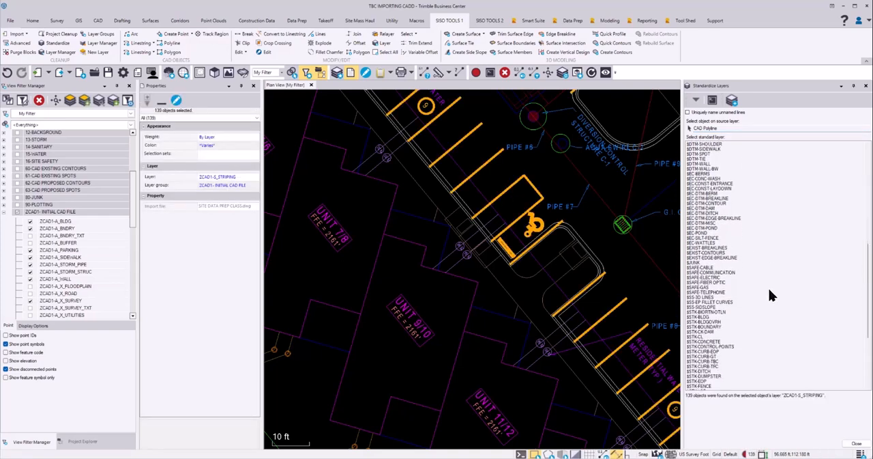
scroll(769, 290, down, 5)
scroll(770, 294, down, 3)
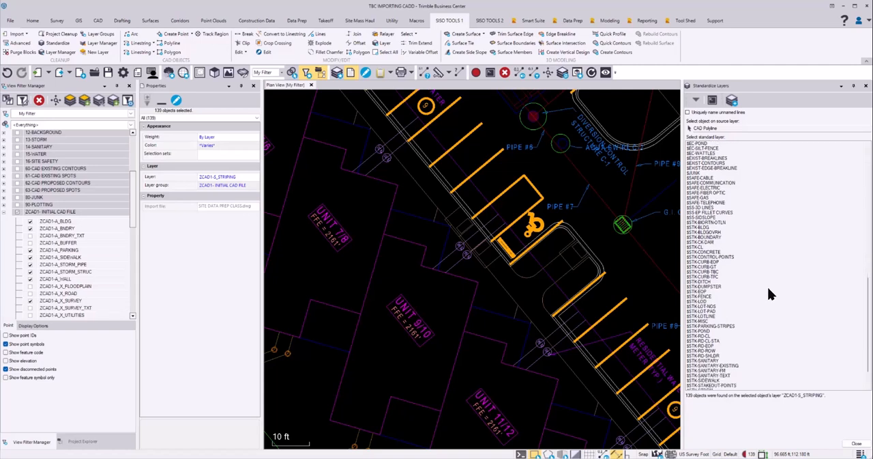
click(727, 303)
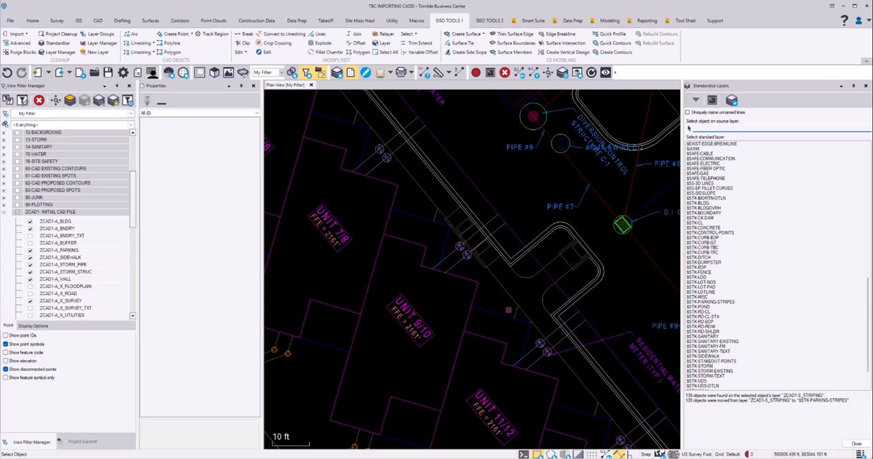
Pick a sidewalk line as the source object and move the ZCAD1-A_SIDEWALK objects to $STK-SIDEWALK
click(522, 278)
scroll(745, 302, down, 1)
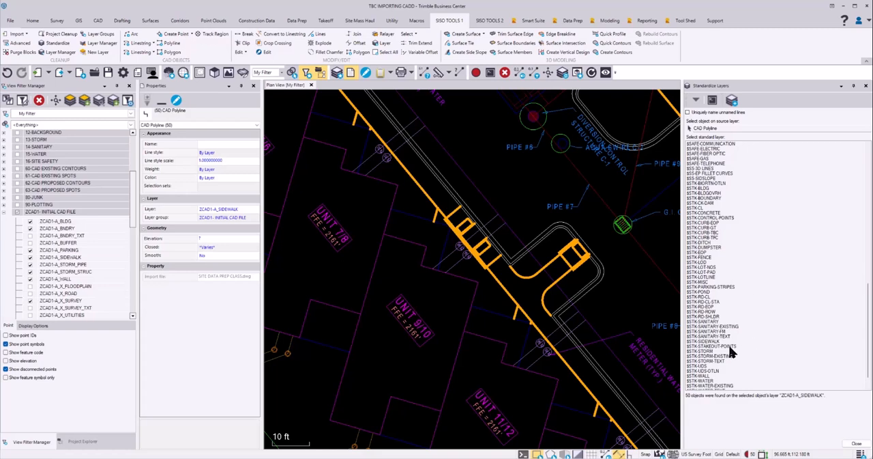
click(714, 340)
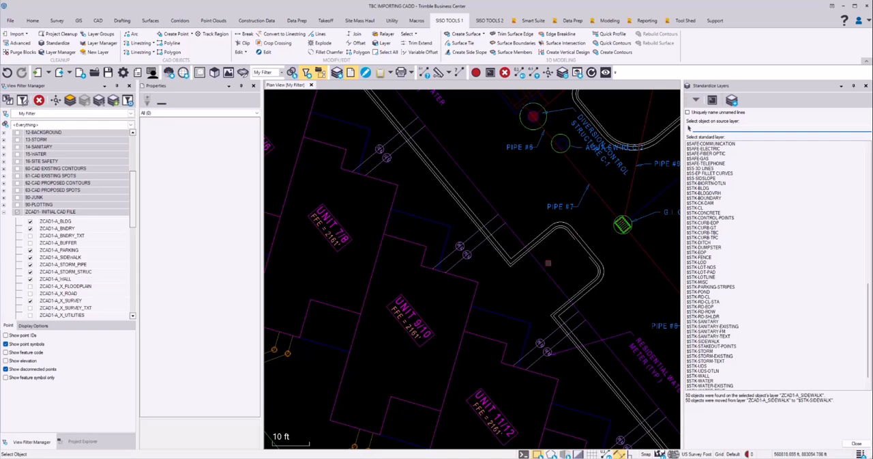
Pick a parking lot curb line and move the ZCAD1-A_PARKING objects to the standard layer $STK-CURB-TBC
middle_drag(599, 238, 588, 265)
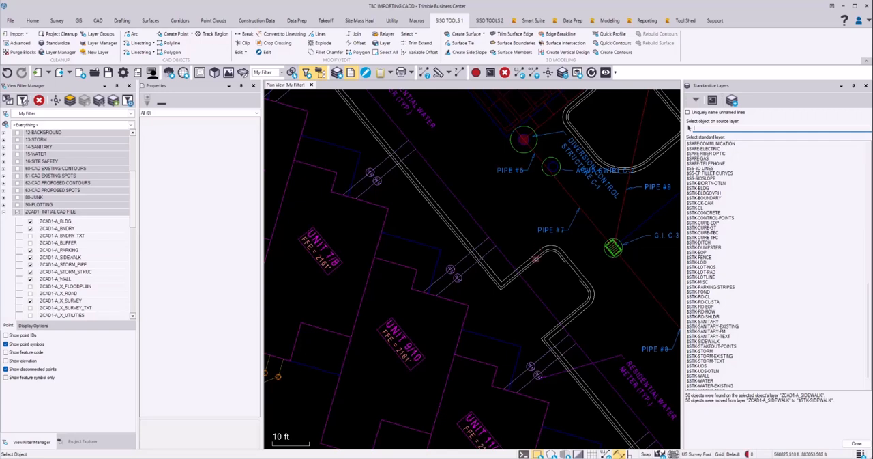
click(541, 246)
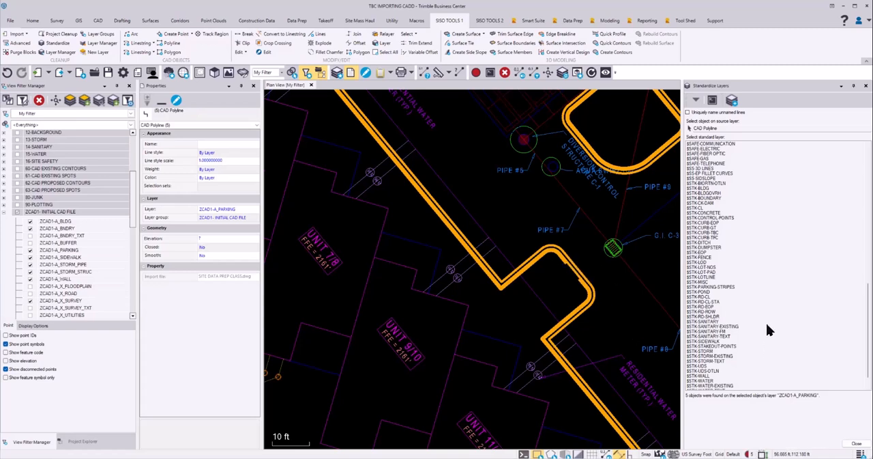
scroll(771, 304, down, 1)
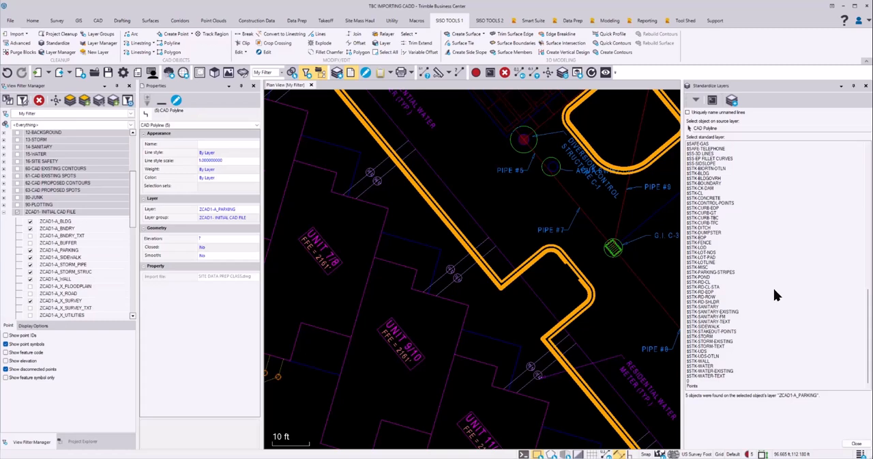
scroll(774, 294, up, 4)
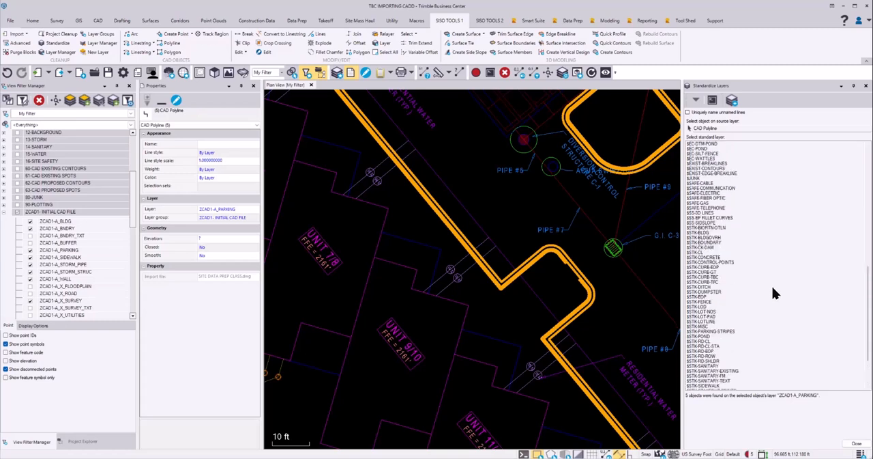
double_click(721, 277)
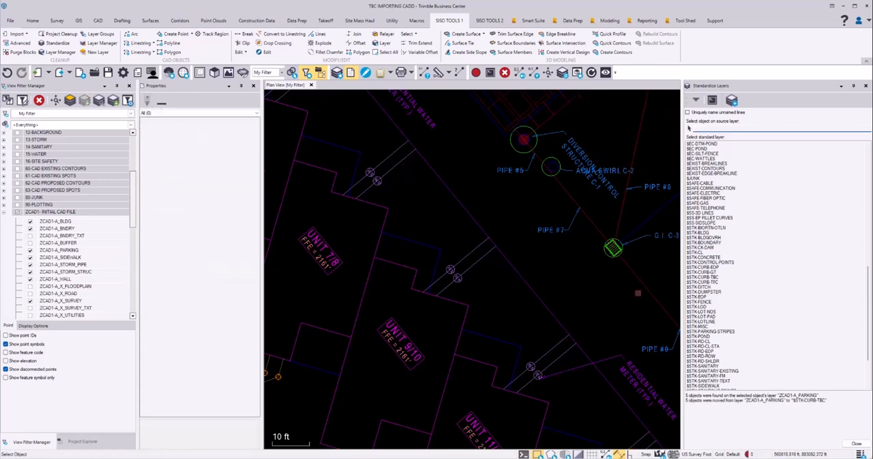
Pick a unit building outline and move the ZCAD1-A_BLDG objects to the standard layer $STK-BLDG
scroll(638, 293, down, 3)
scroll(399, 268, up, 4)
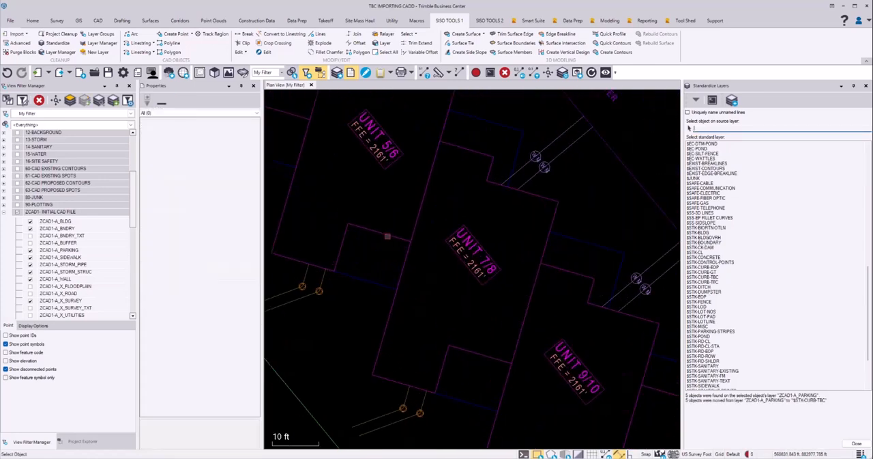
click(387, 236)
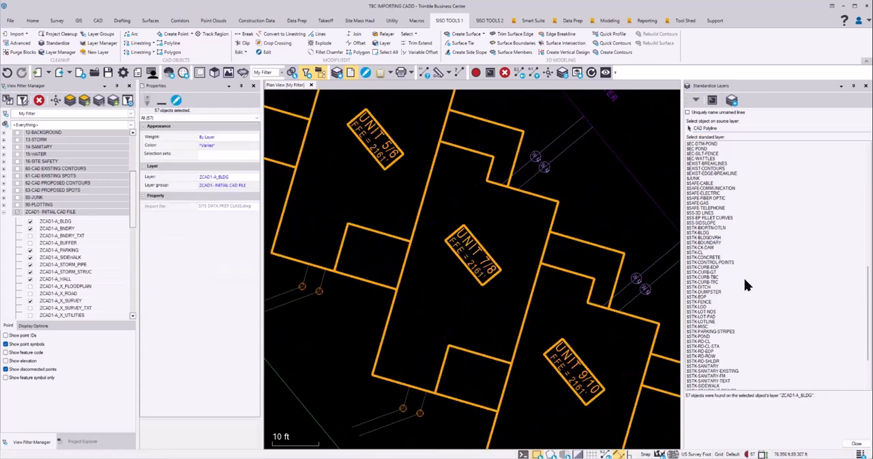
double_click(711, 233)
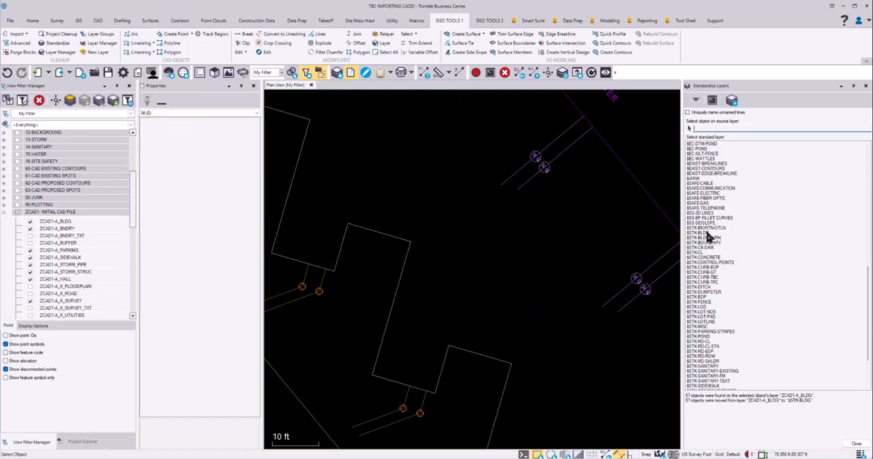
Pick the stepped wall line behind the units and move the ZCAD1-A_WALL objects to $STK-WALL
click(405, 240)
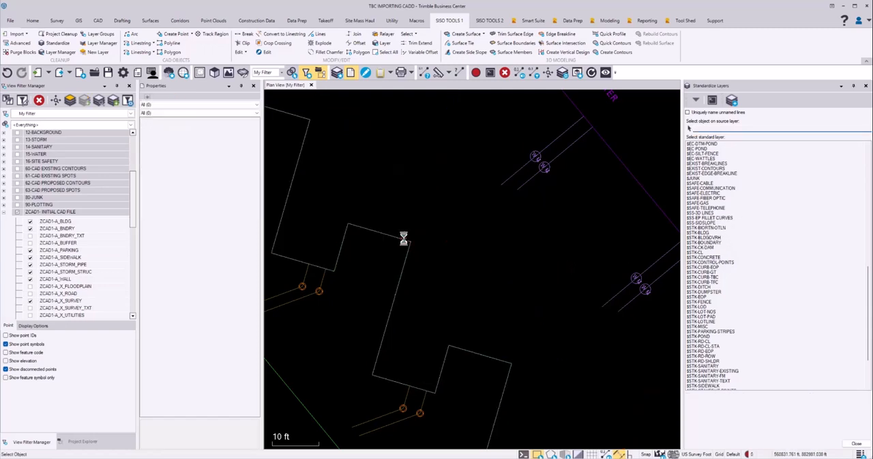
scroll(758, 346, down, 5)
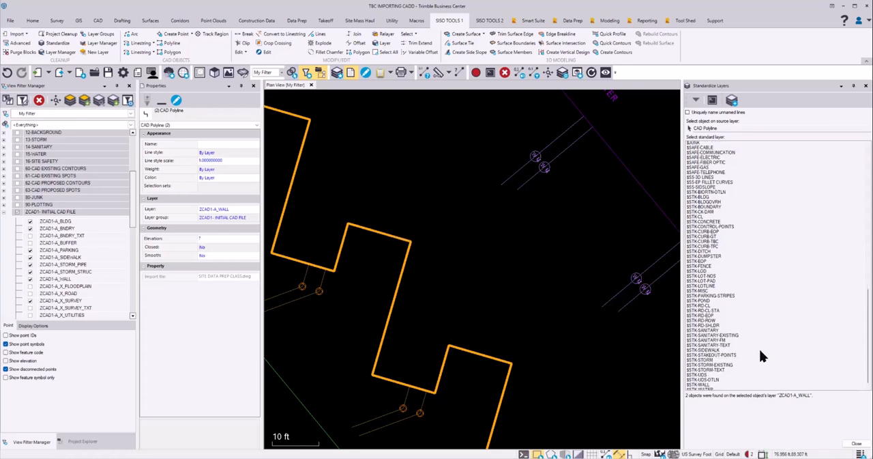
double_click(700, 361)
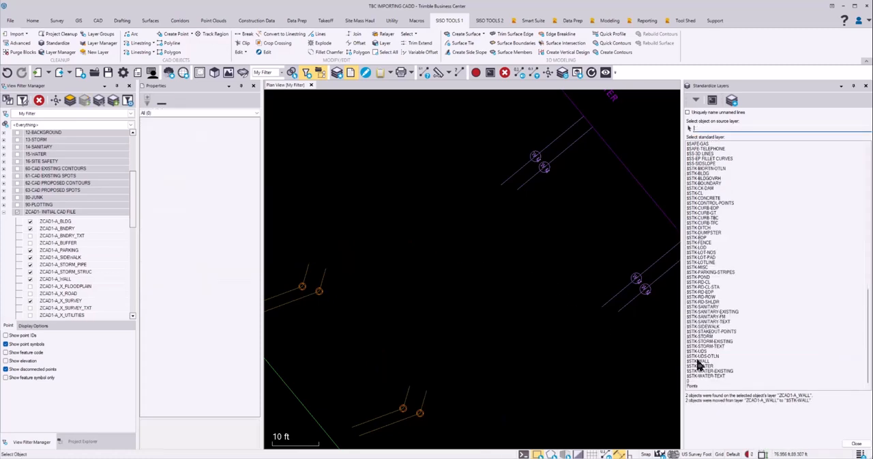
Pick the green limit line around the site and move the ZCAD1-G_E_L_TXT objects to $STK-LOD
scroll(470, 268, down, 2)
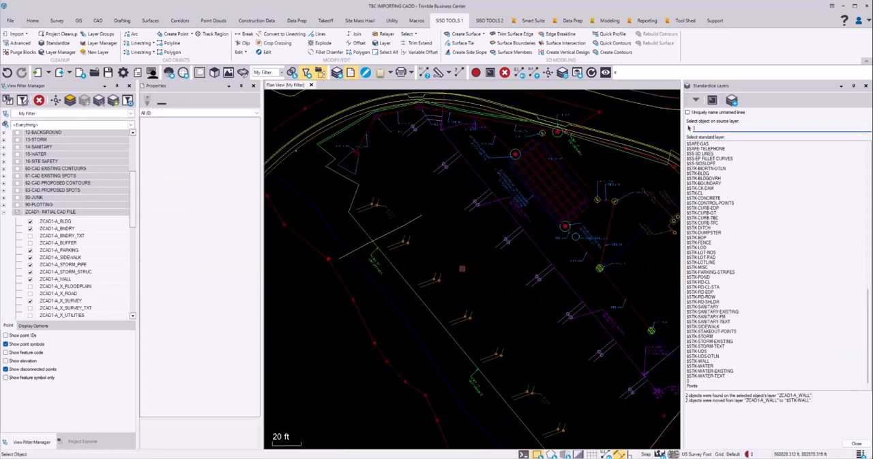
click(408, 281)
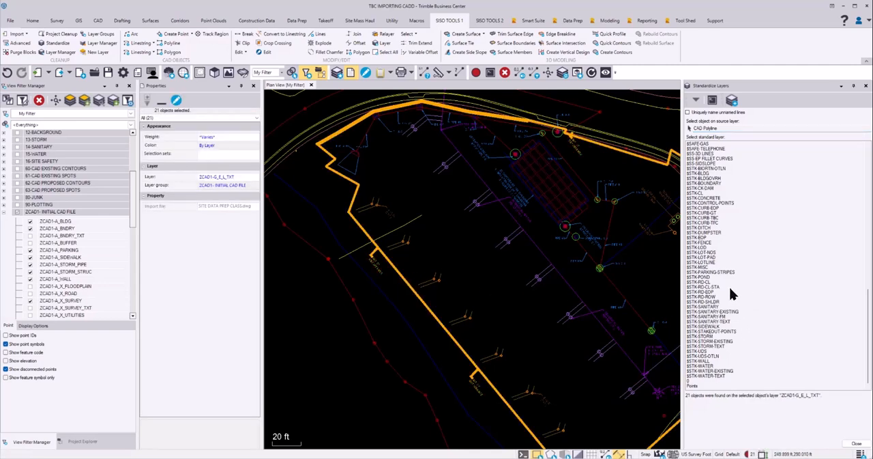
double_click(703, 249)
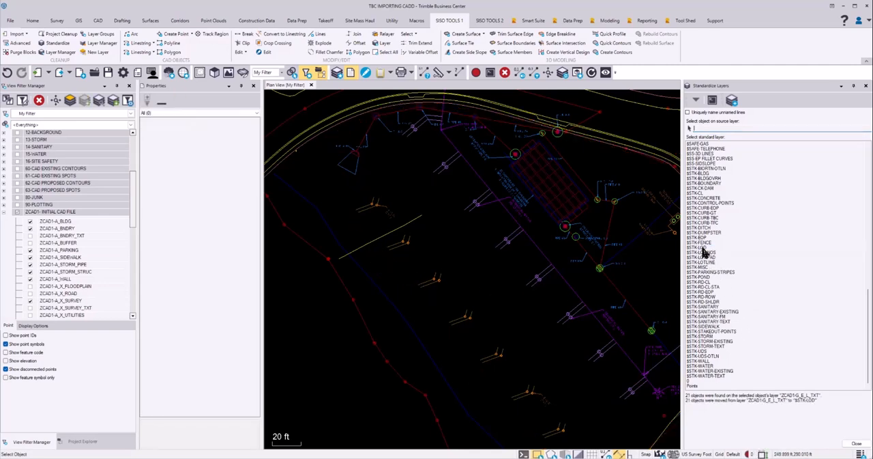
Move the sanitary service lines (ZCAD1-S_G_SANITARY_SERVICE) and the cleanout circles (ZCAD1-S_G_SANITARY) to the standard layer $STK-SANITARY
middle_drag(464, 290, 461, 251)
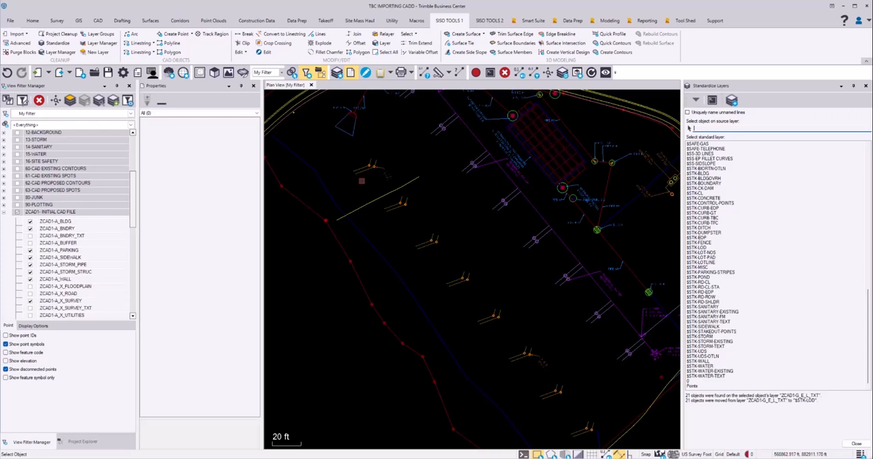
scroll(355, 185, up, 3)
click(442, 217)
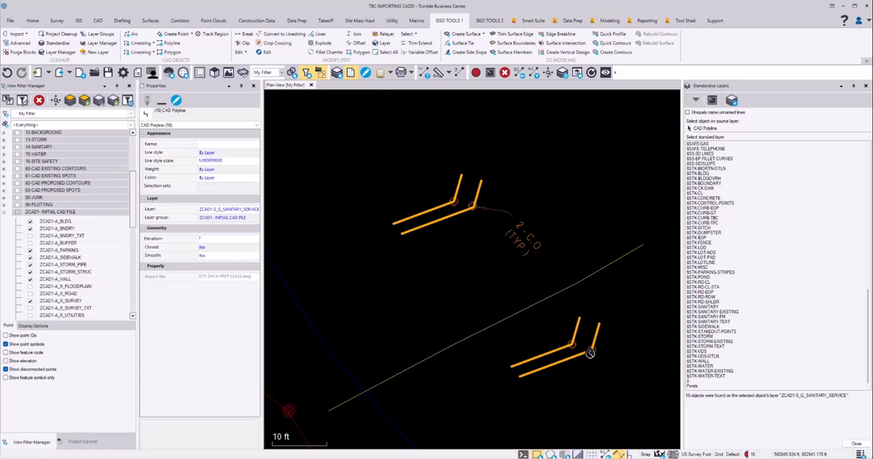
click(713, 307)
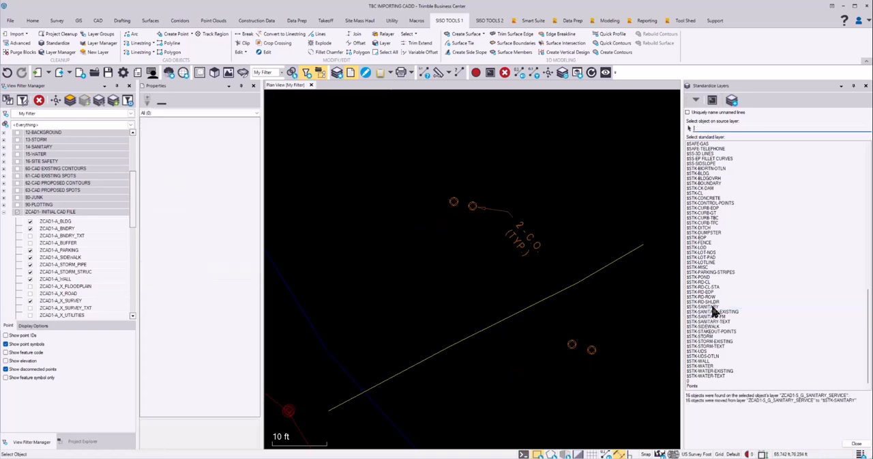
click(593, 350)
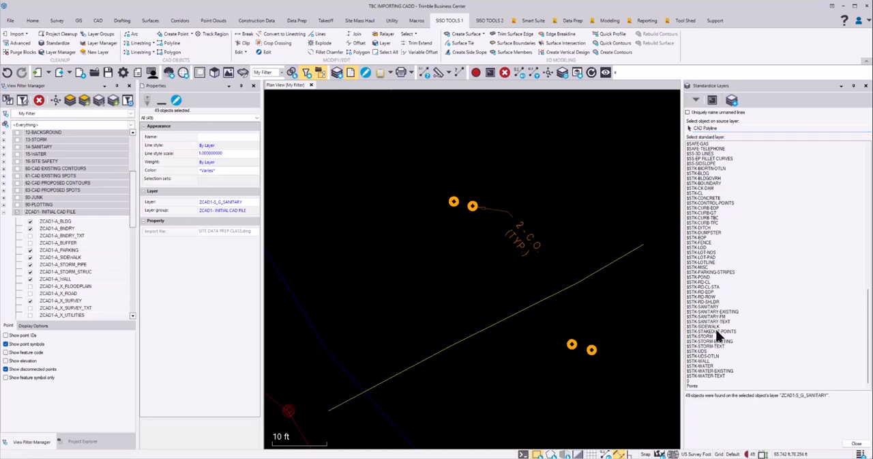
click(713, 308)
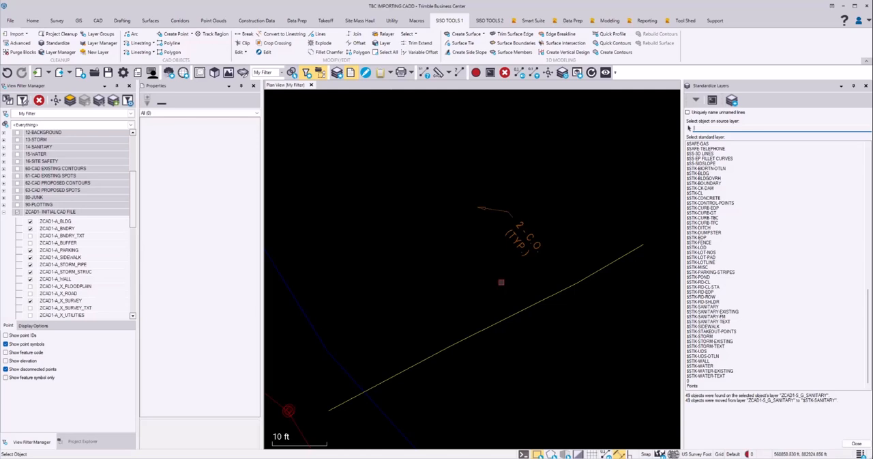
Pick the 2 - C.O. (TYP.) label and move the ZCAD1-S_SANITARY_TXT objects to $STK-SANITARY-TEXT
scroll(550, 320, down, 3)
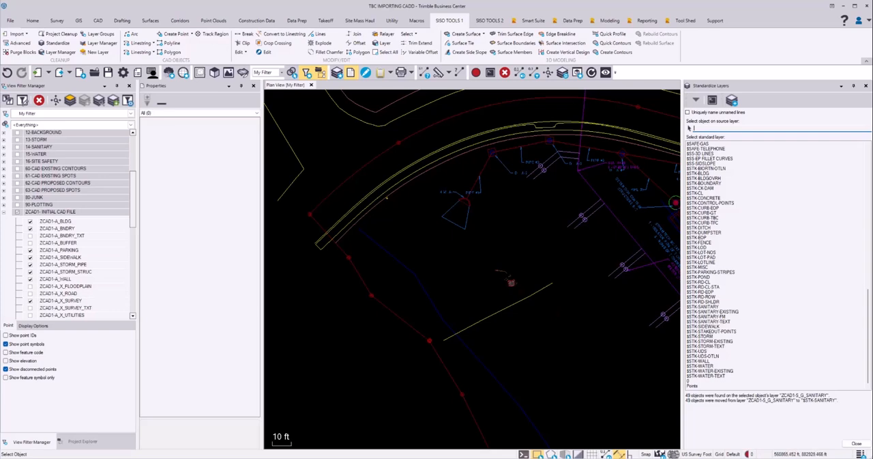
click(516, 290)
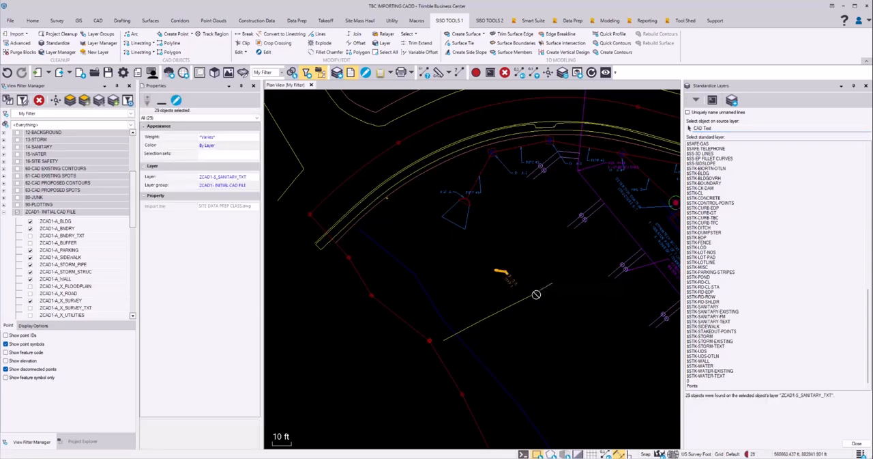
click(723, 322)
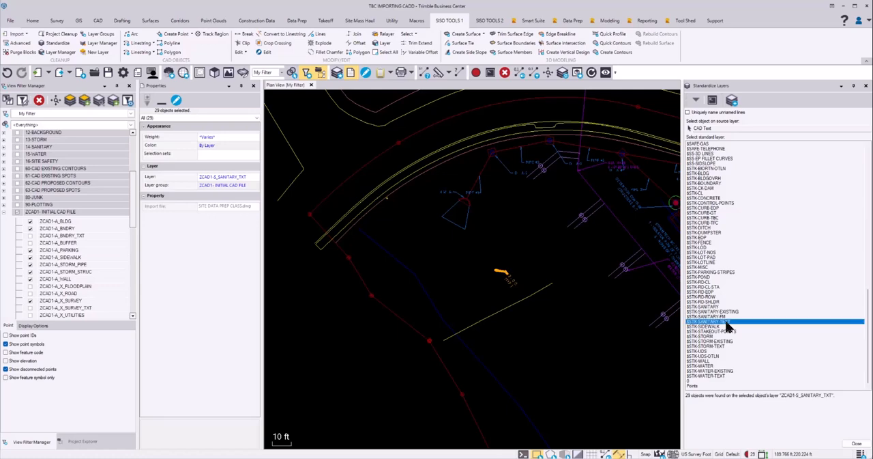
Pick the storm pipe line near D.I. A-2 and move the ZCAD1-A_STORM_PIPE objects to $STK-STORM
mouse_move(537, 217)
middle_down()
mouse_move(541, 236)
mouse_move(525, 256)
middle_up()
scroll(469, 207, up, 3)
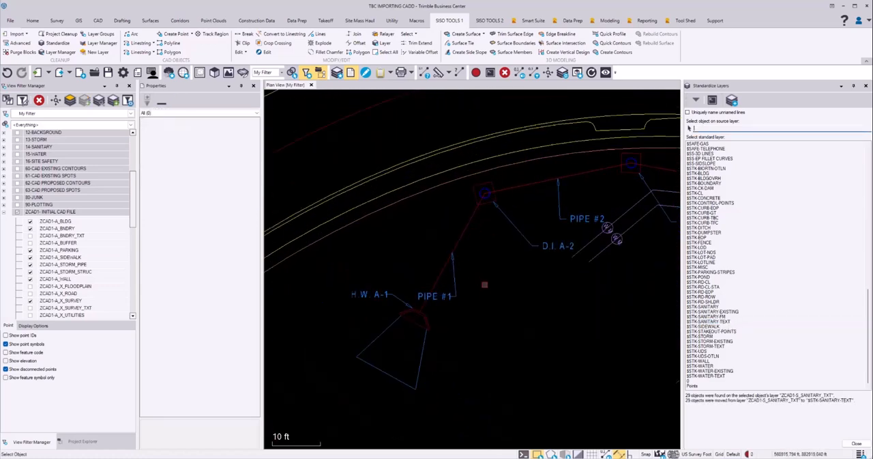
click(489, 221)
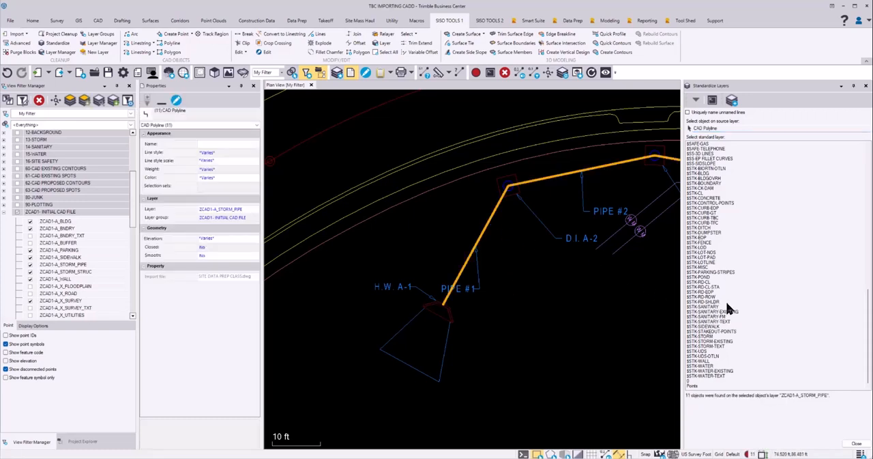
click(707, 336)
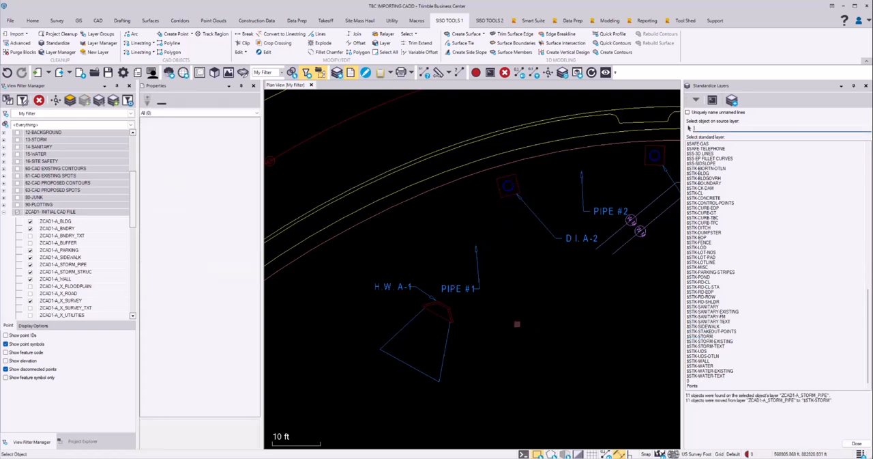
Pick the red headwall outline at H.W. A-1 and move the ZCAD1-A_STORM_STRUC objects to $STK-STORM
mouse_move(447, 305)
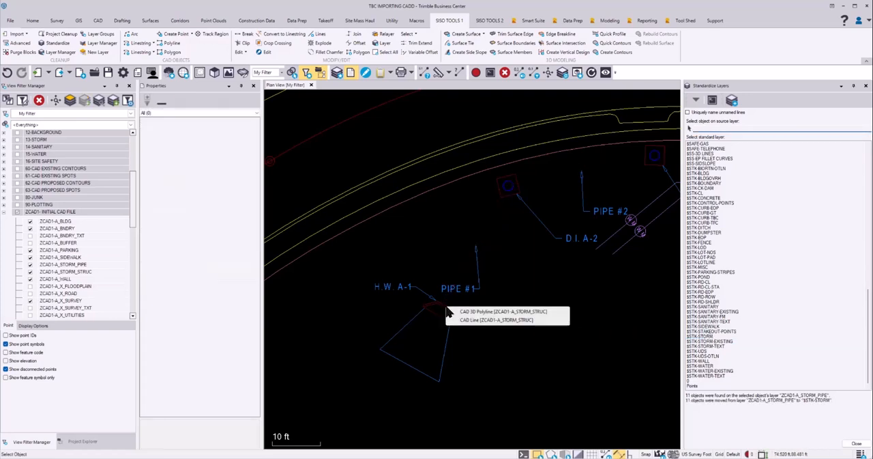
click(477, 313)
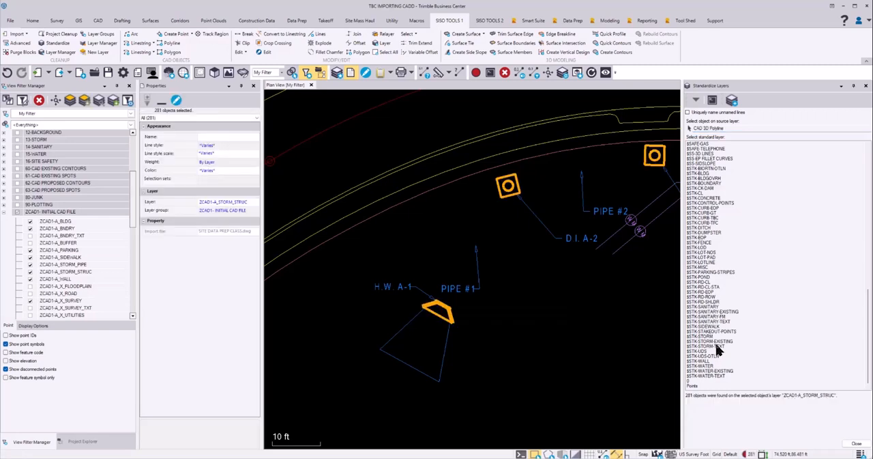
click(711, 337)
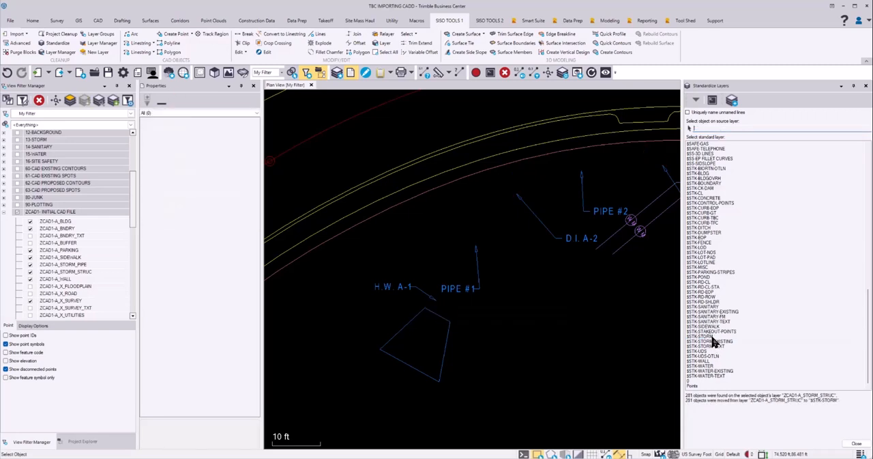
Pick the D.I. A-2 label and move the ZCAD1-S_G_STORM_TXT objects to $STK-STORM-TEXT
scroll(530, 263, down, 2)
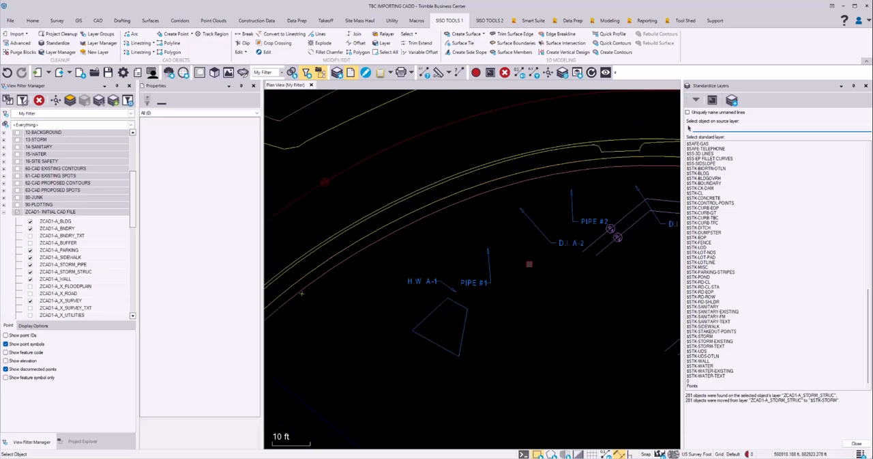
middle_drag(543, 289, 441, 302)
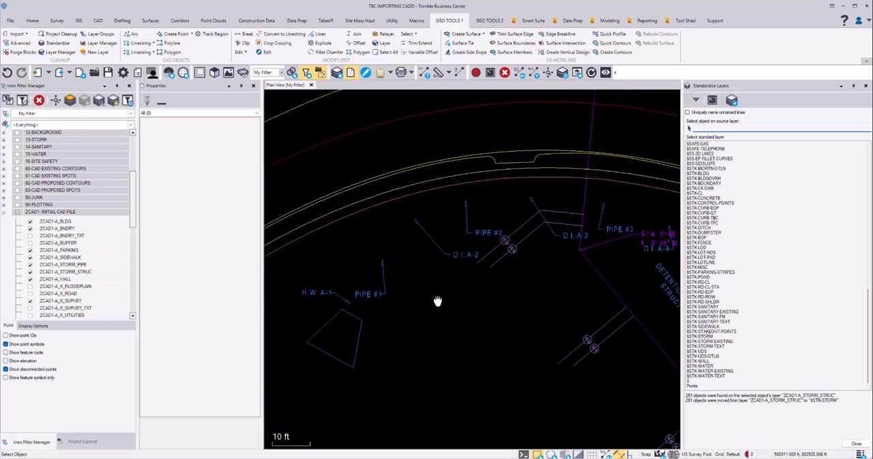
click(461, 255)
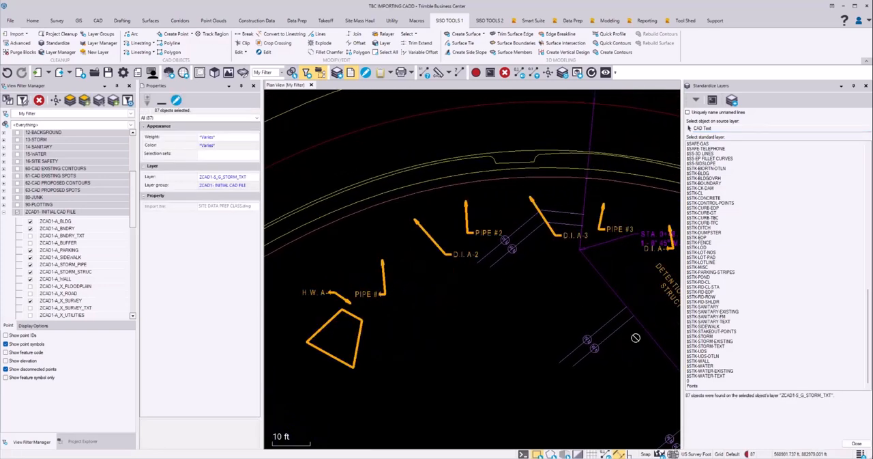
click(726, 345)
Pick the purple water main near the MJ bend and move the ZCAD1-W_WATER objects to $STK-WATER
middle_drag(570, 263, 506, 283)
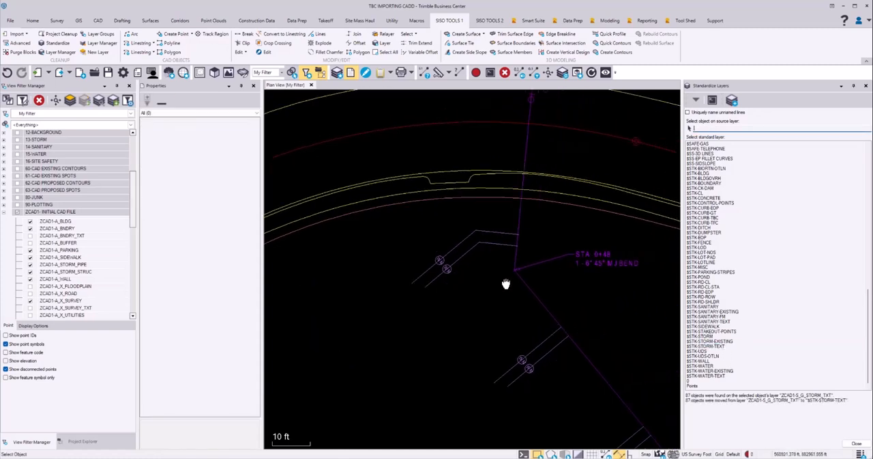
click(518, 215)
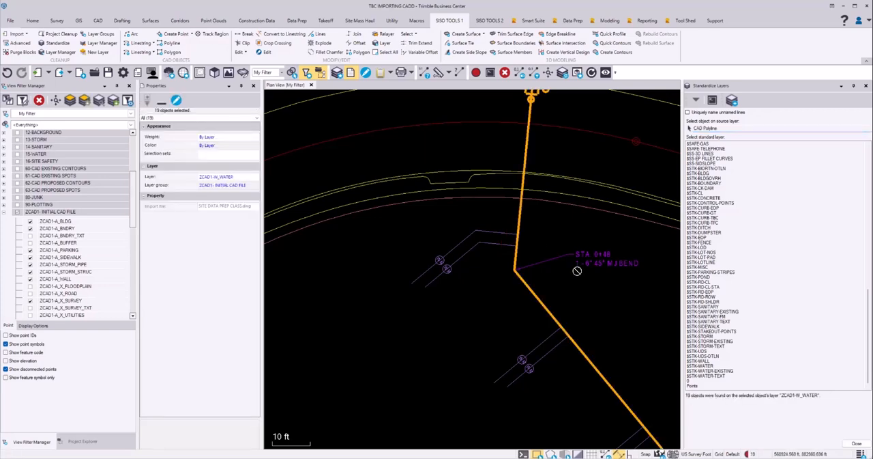
click(704, 366)
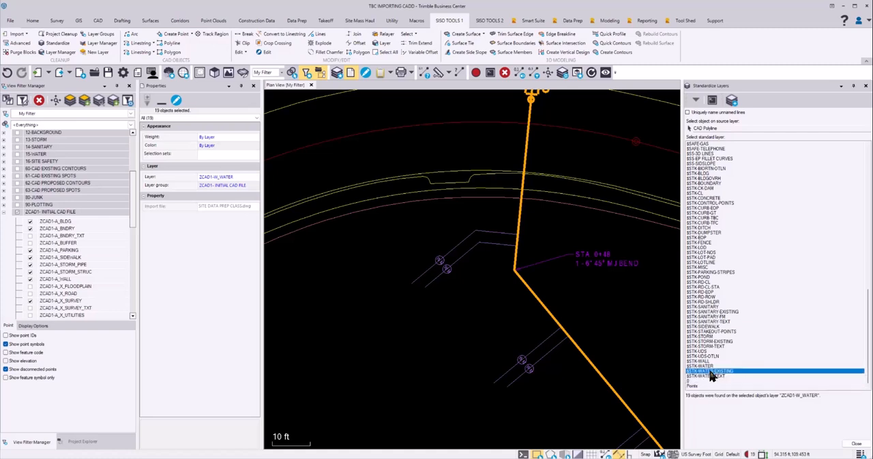
click(710, 366)
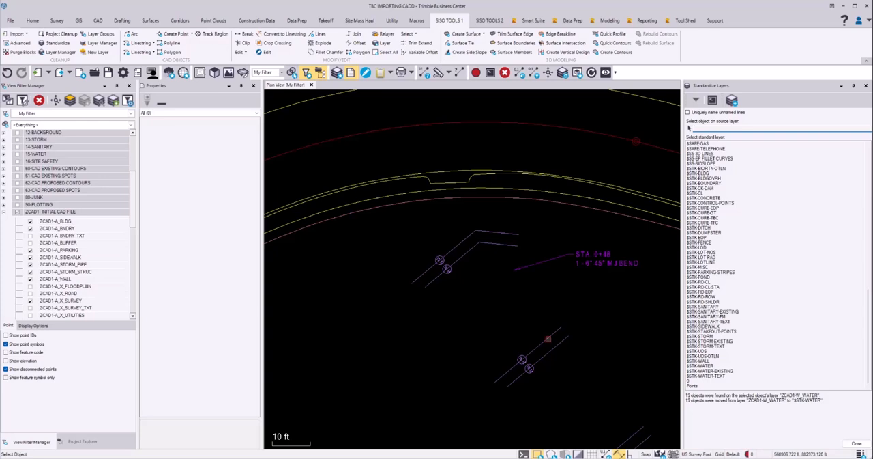
Move the water service lines (ZCAD1-W_WATER_SERVICE) to $STK-WATER and the MJ bend label's layer (ZCAD1-W_WATER_TXT) to $STK-WATER-TEXT
click(548, 339)
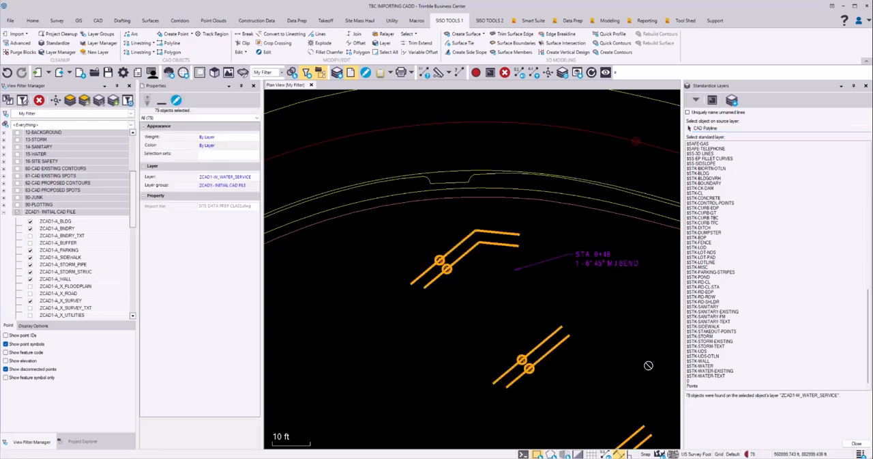
click(707, 367)
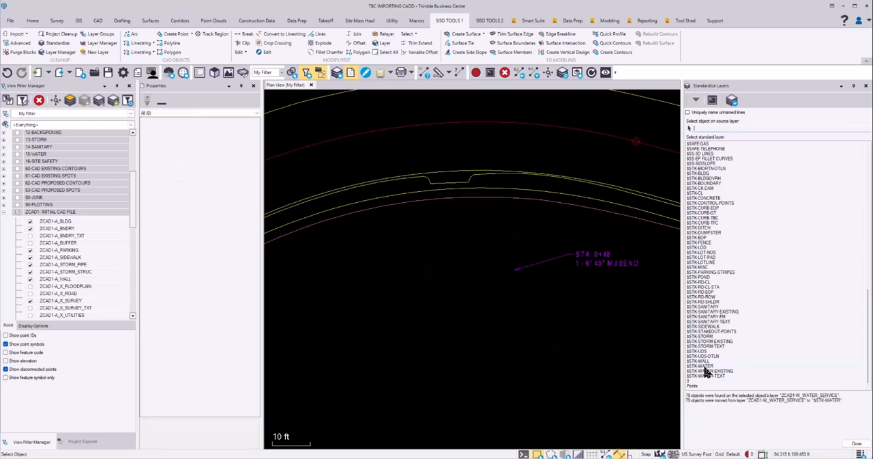
click(599, 261)
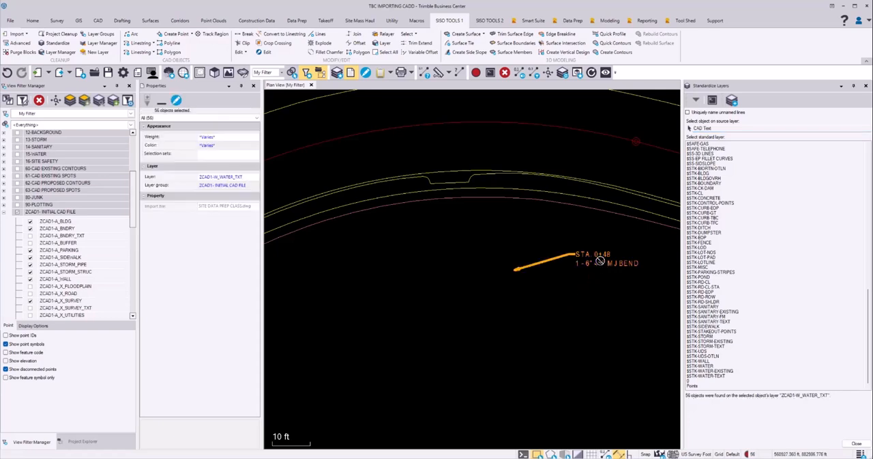
click(706, 376)
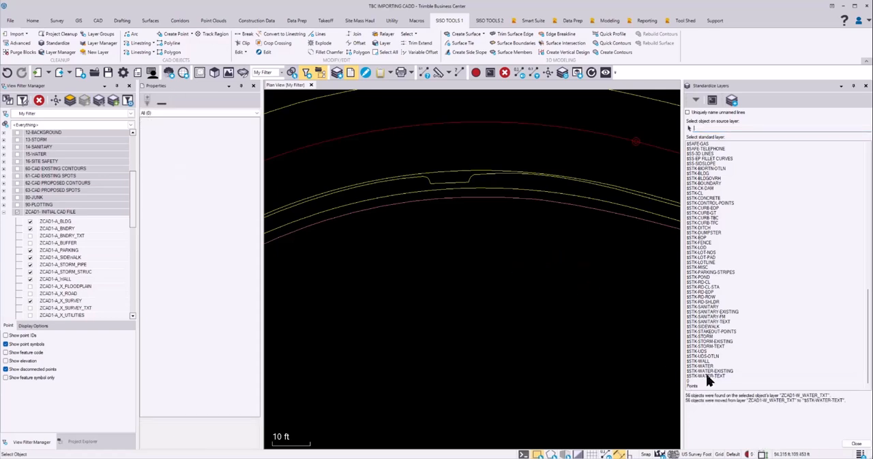
Pick the blue centerline inside the site and move the ZCAD1-S_SITE_TXT_STA polylines to $STK-CL
scroll(556, 366, down, 10)
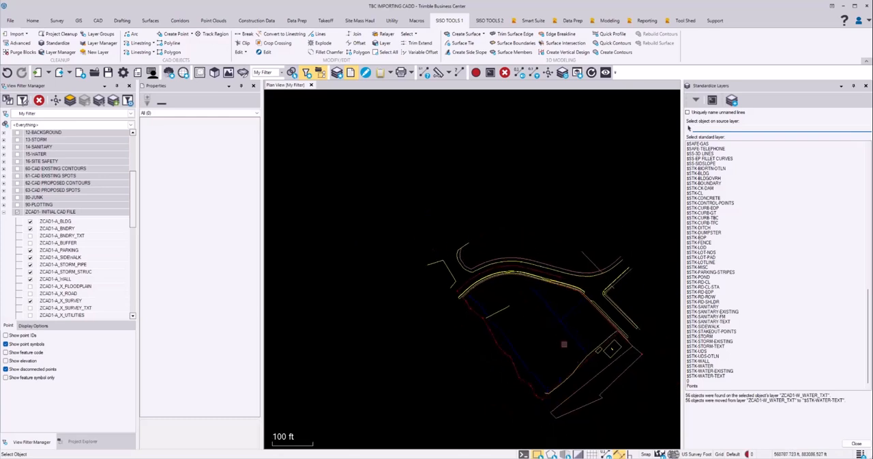
scroll(529, 306, up, 5)
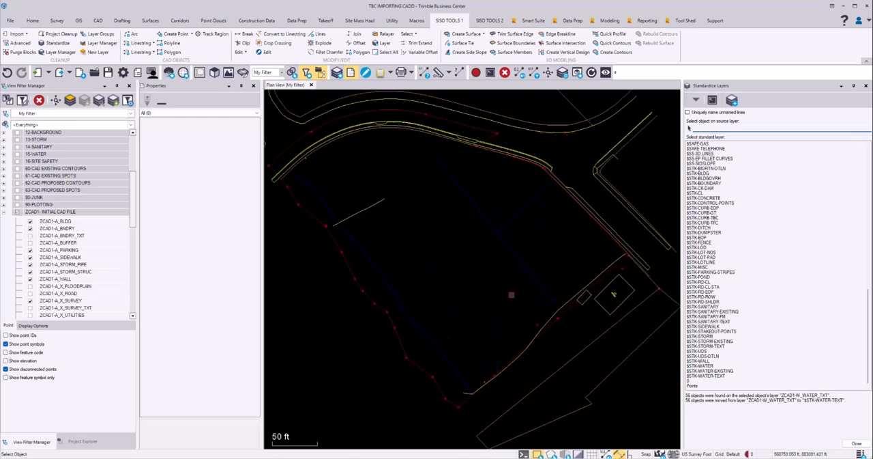
scroll(512, 287, up, 3)
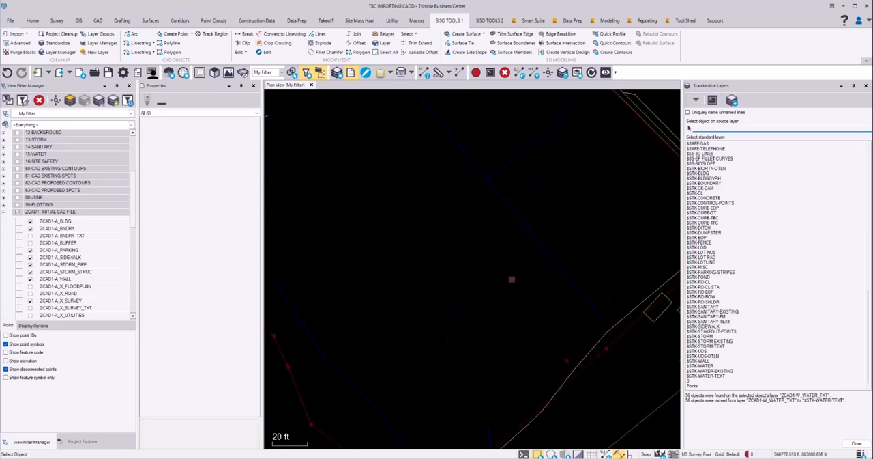
click(537, 243)
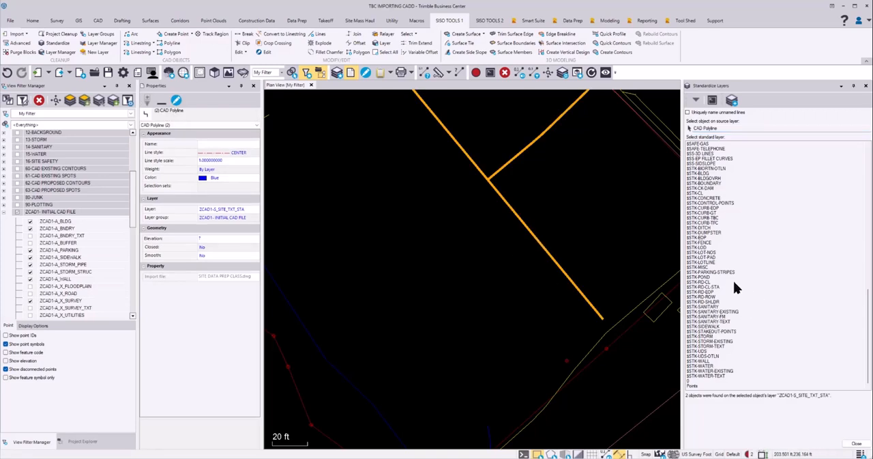
click(697, 193)
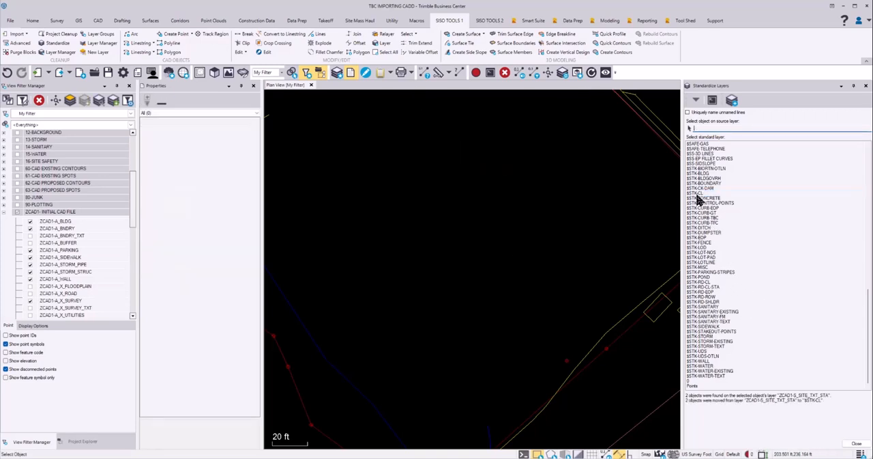
scroll(632, 258, down, 3)
mouse_move(371, 205)
middle_down()
mouse_move(413, 247)
mouse_move(432, 285)
mouse_move(441, 281)
middle_up()
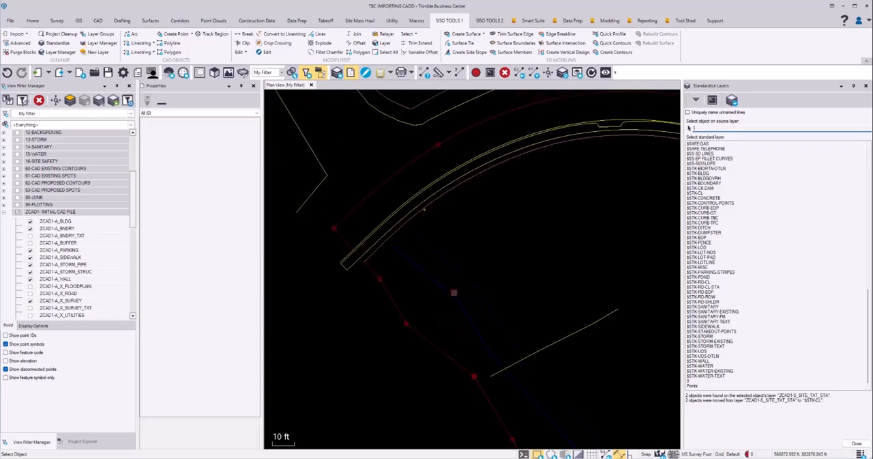
click(454, 292)
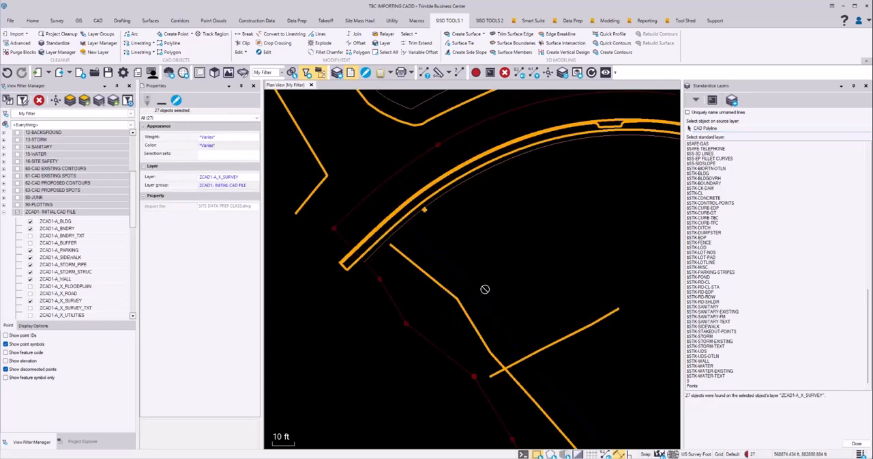
click(856, 443)
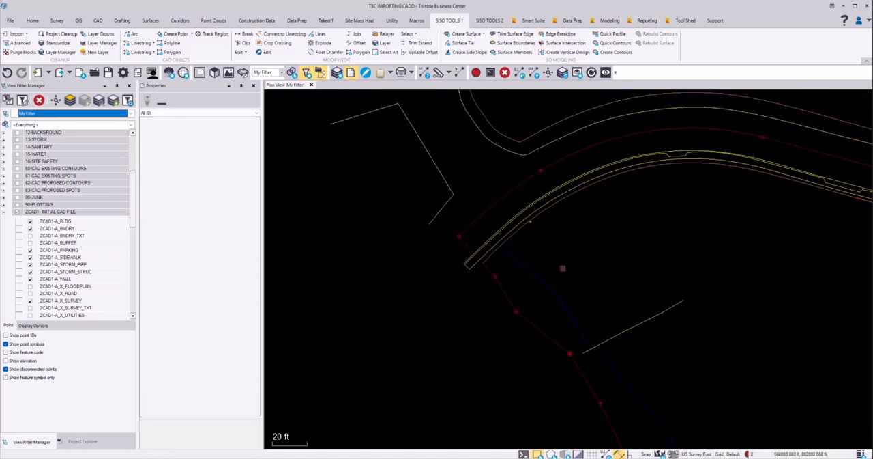
click(505, 296)
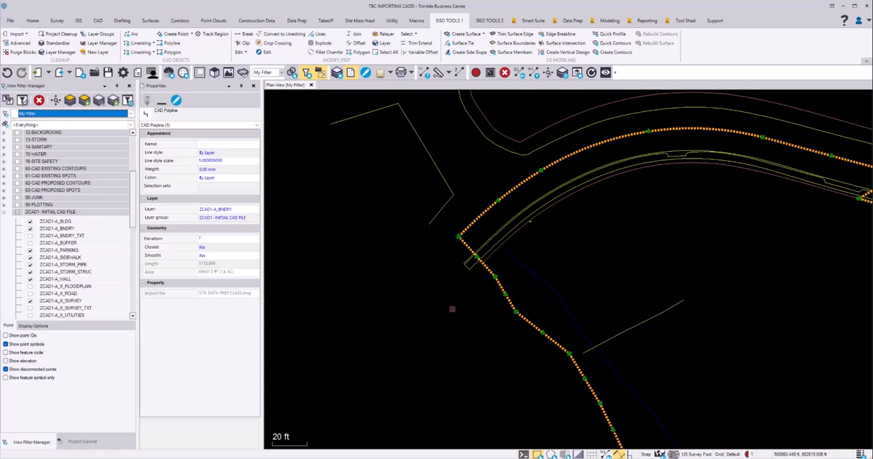
key(Escape)
scroll(579, 237, down, 1)
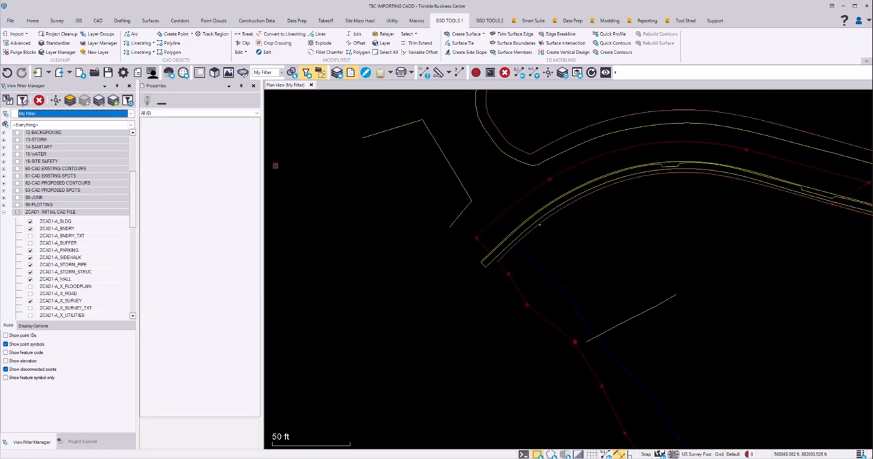
Use Standardize Layers to move the red boundary line's layer, ZCAD1-A_BNDRY, to $STK-BOUNDARY, and close the command
click(57, 43)
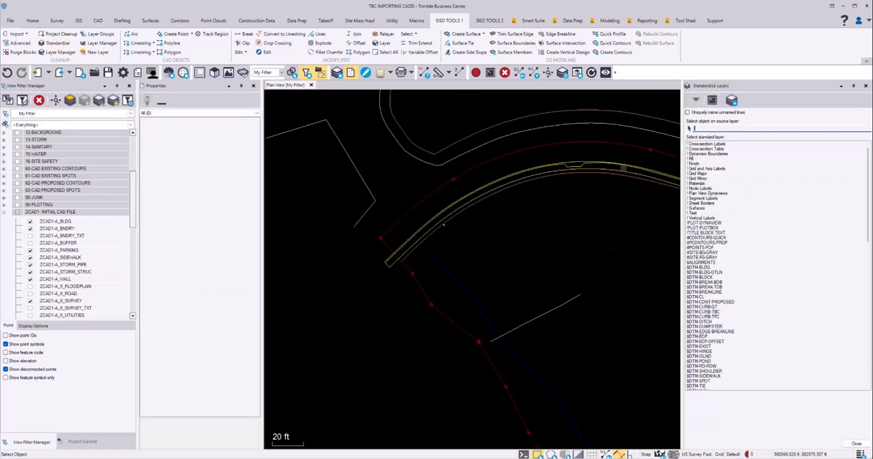
click(404, 212)
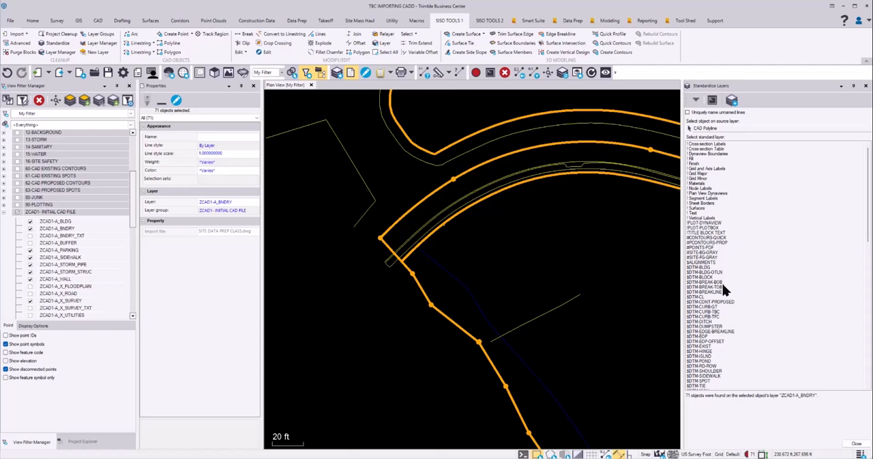
scroll(723, 286, down, 8)
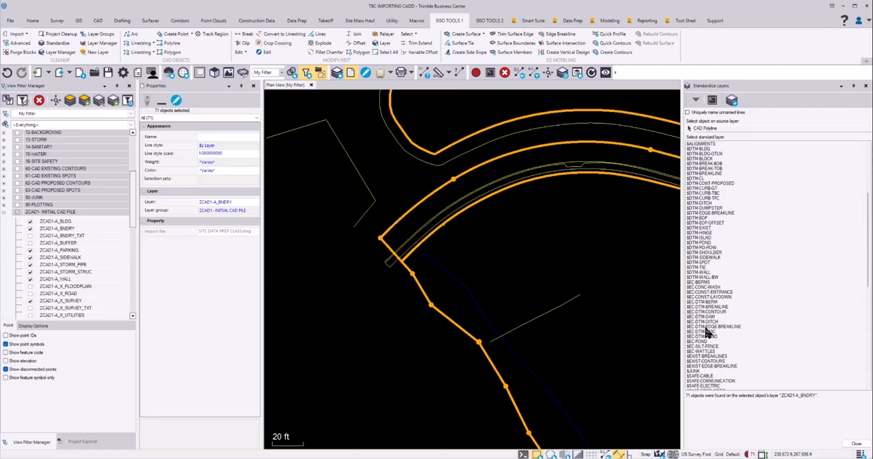
scroll(733, 318, down, 4)
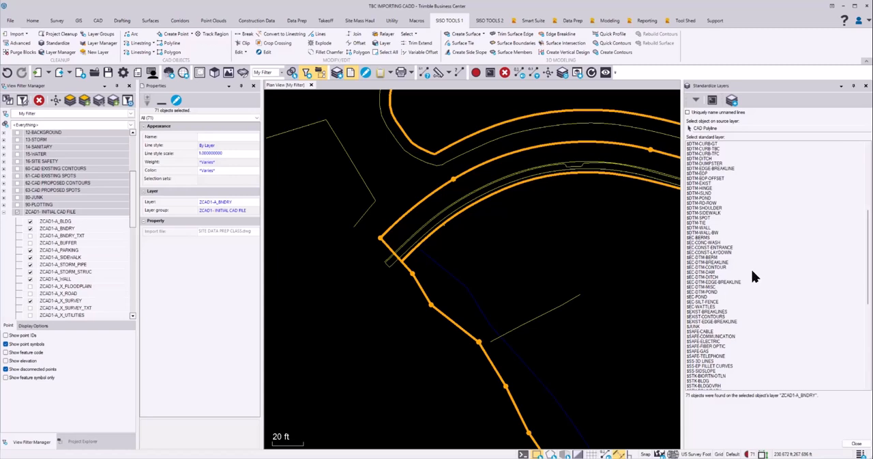
scroll(757, 262, down, 5)
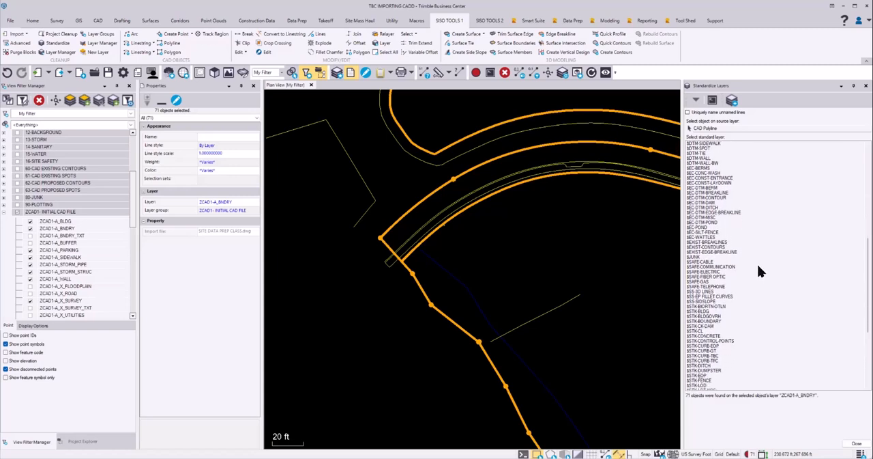
scroll(758, 266, down, 1)
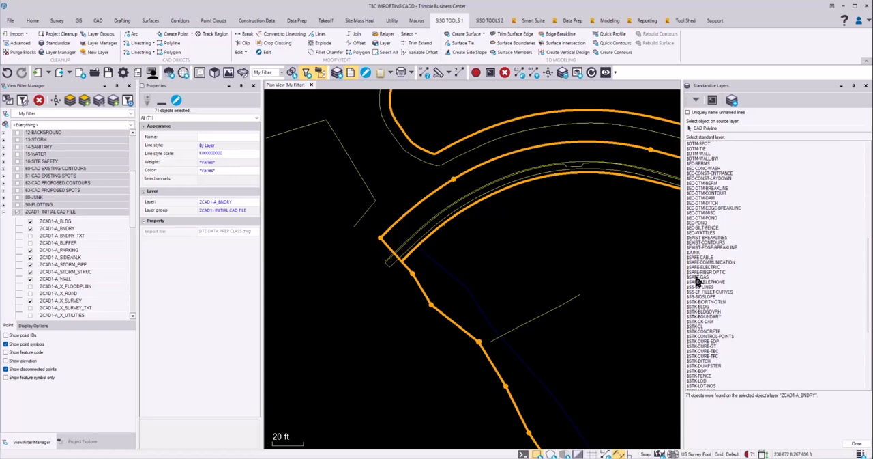
scroll(765, 269, down, 3)
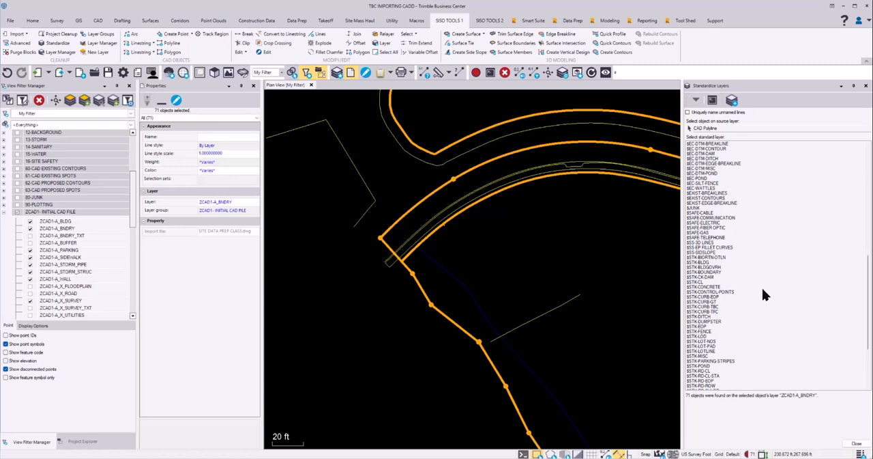
scroll(764, 287, down, 1)
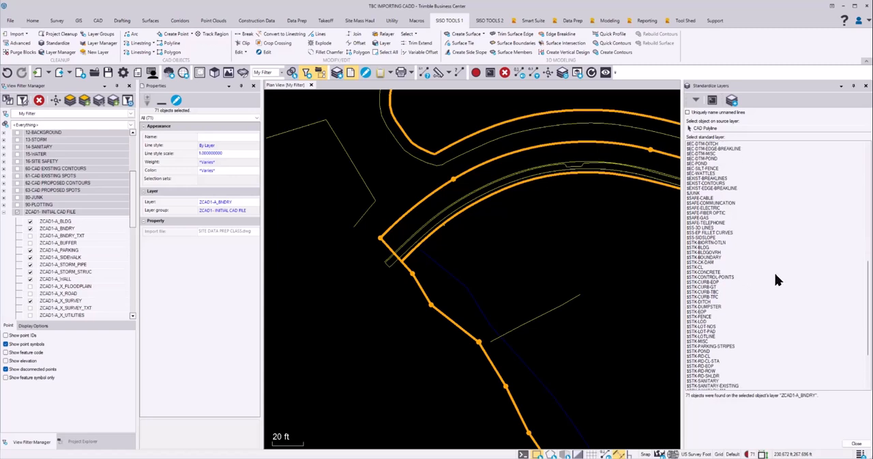
double_click(734, 258)
scroll(507, 227, down, 2)
scroll(507, 227, down, 2)
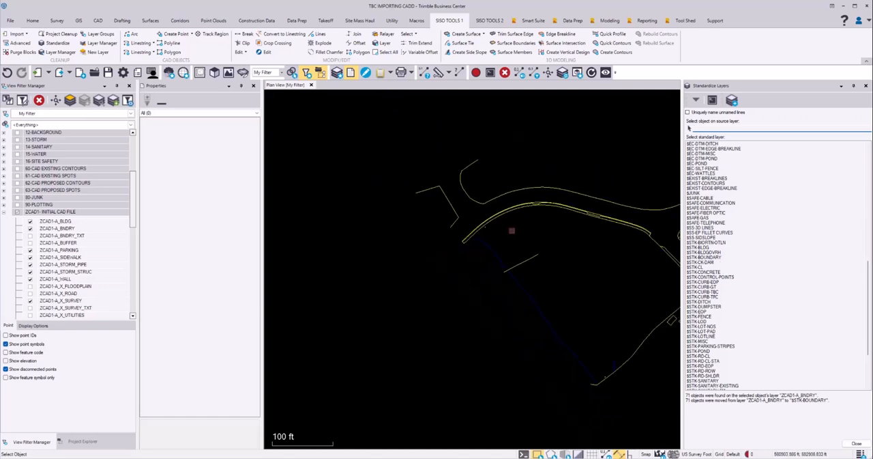
mouse_move(565, 253)
middle_down()
mouse_move(511, 242)
mouse_move(499, 256)
middle_up()
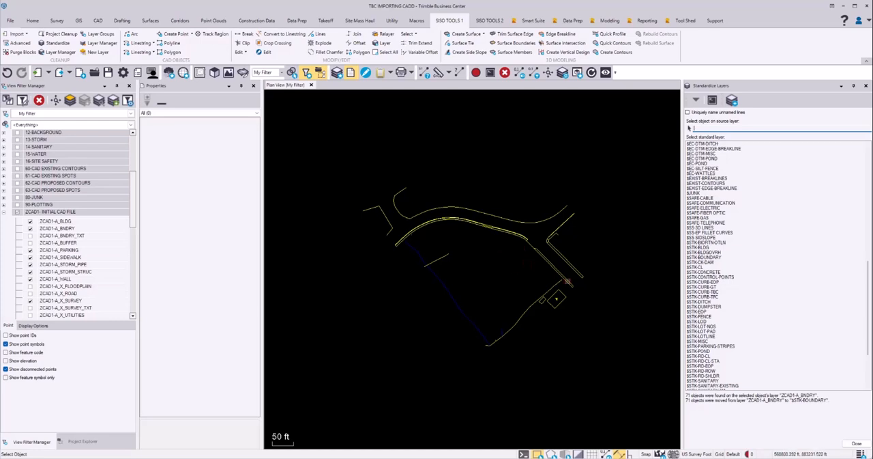
click(857, 443)
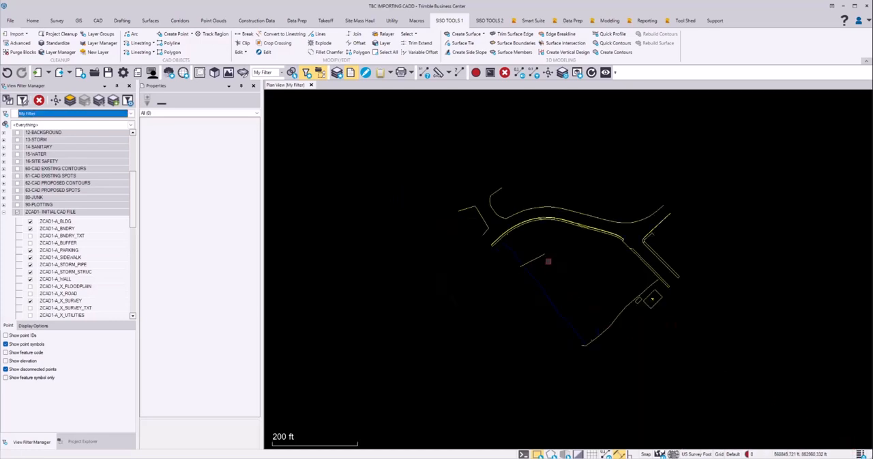
Delete the short ditch polyline inside the site and inspect the properties of the blue stream polyline
click(541, 257)
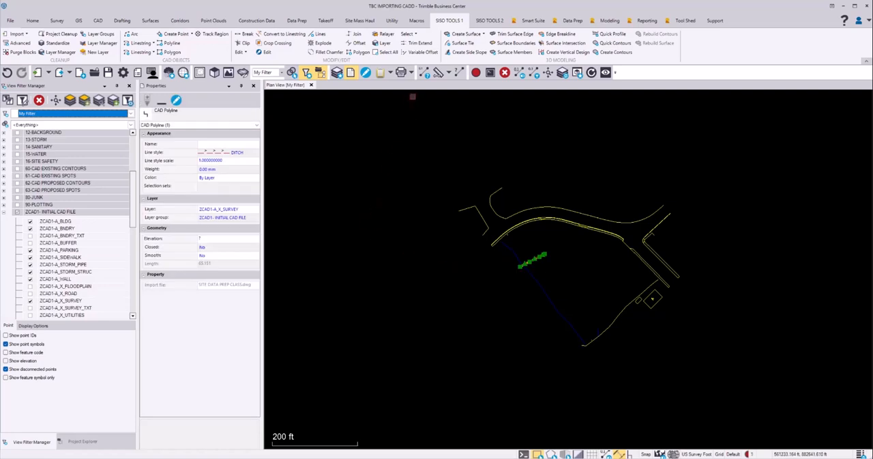
click(504, 72)
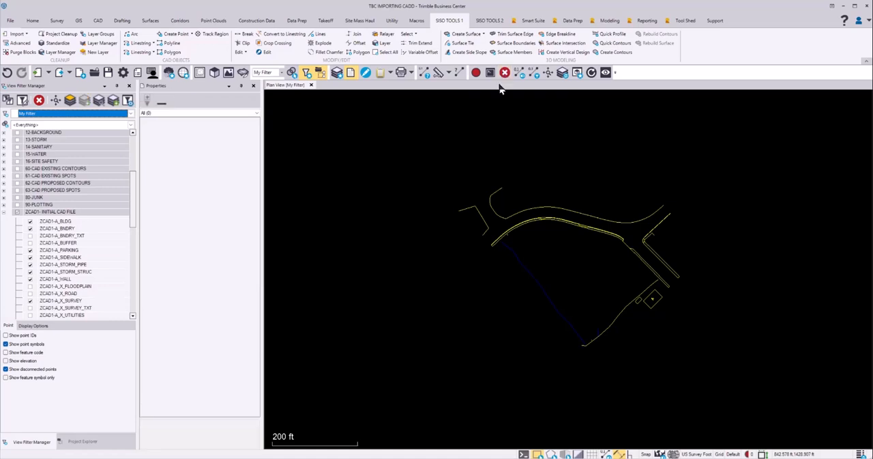
click(534, 273)
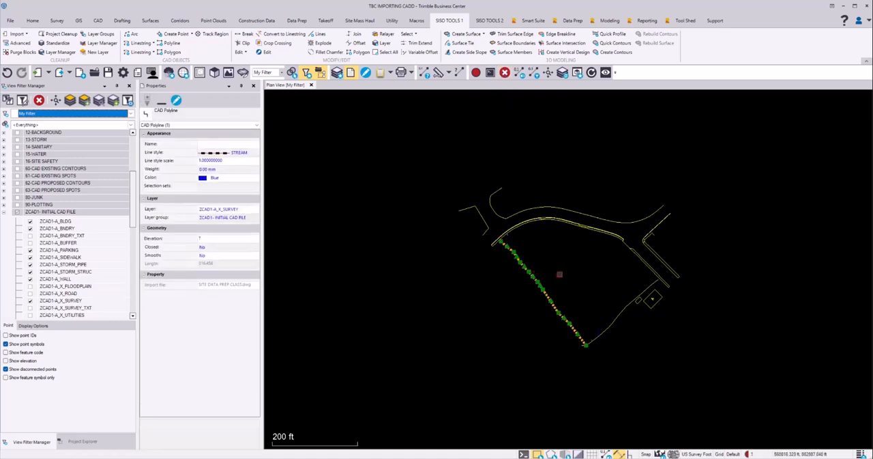
key(Escape)
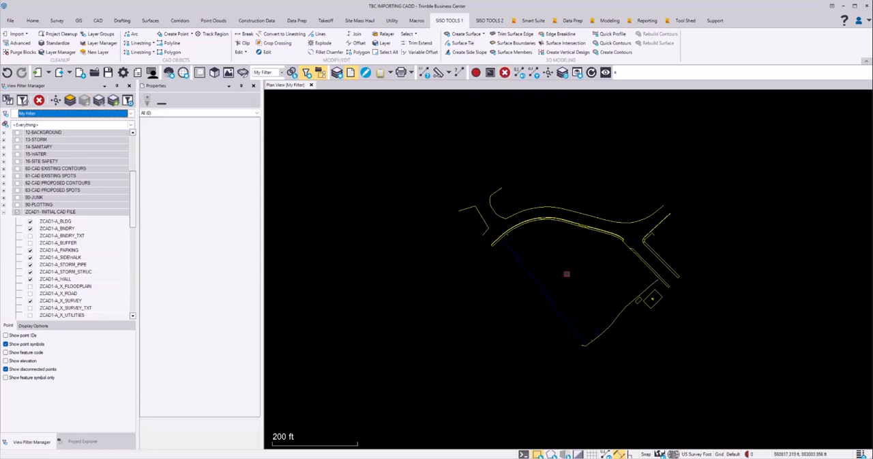
Select all the remaining ZCAD1-A_X_SURVEY objects in the plan view and change their layer to #SITE-BG-GRAY
scroll(567, 269, down, 2)
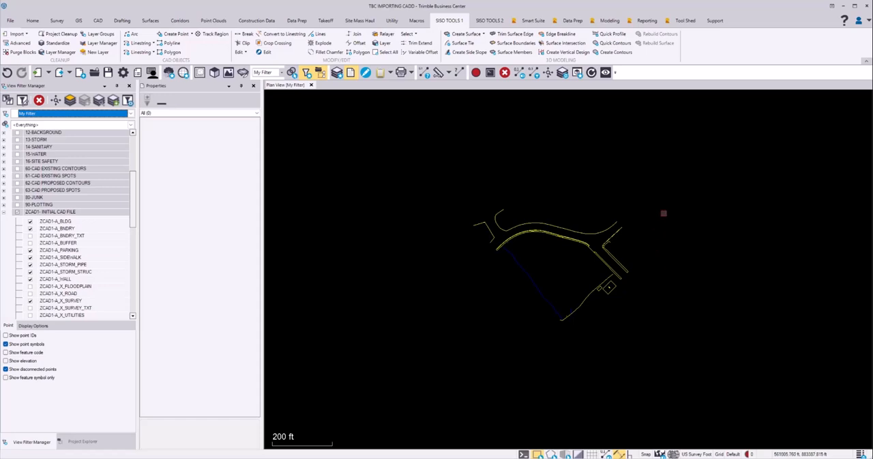
drag(692, 149, 425, 362)
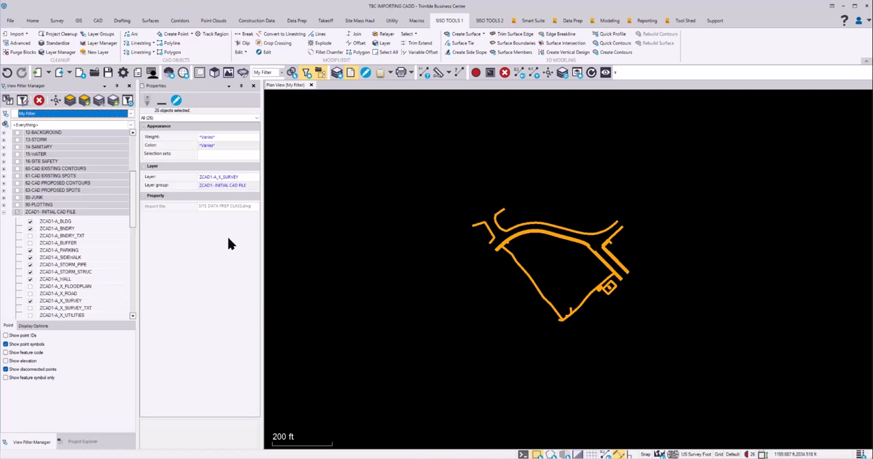
click(257, 178)
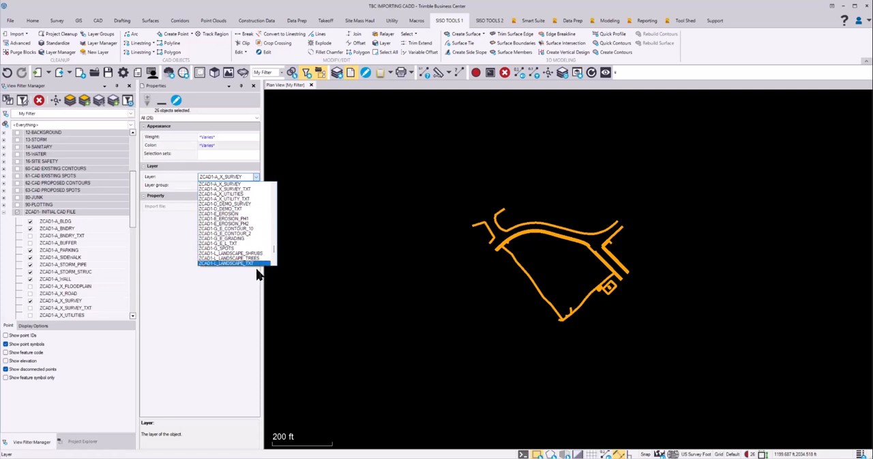
drag(276, 257, 277, 191)
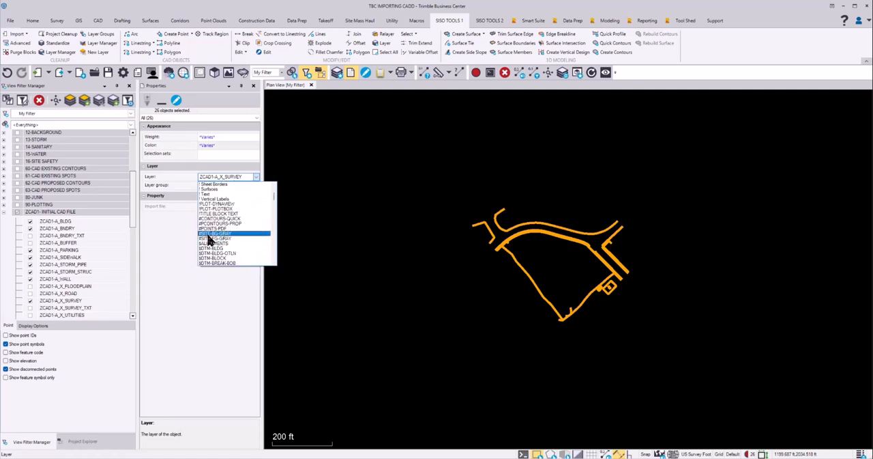
click(214, 234)
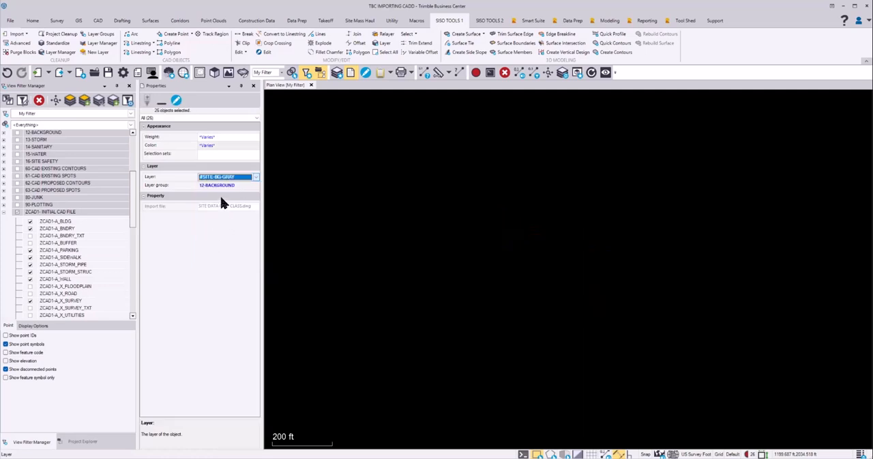
click(304, 202)
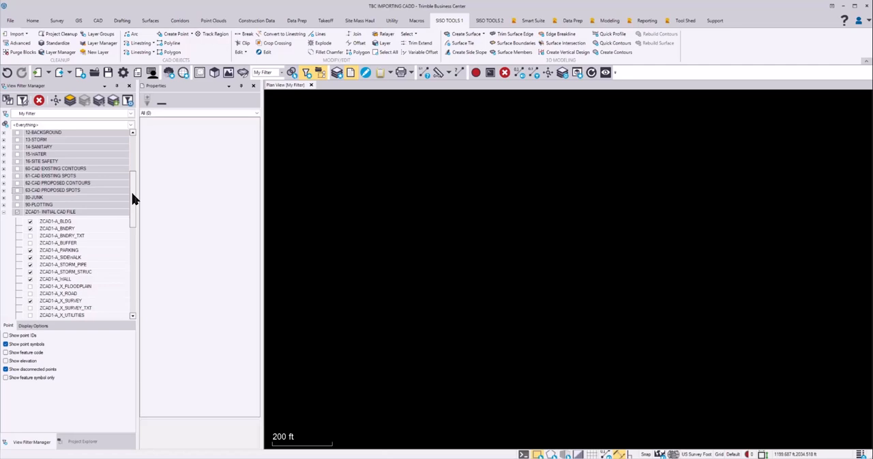
Run Project Cleanup on the entire project with the preset options, including removal of unprotected layers with no objects, and close it
drag(133, 193, 135, 289)
drag(135, 323, 147, 150)
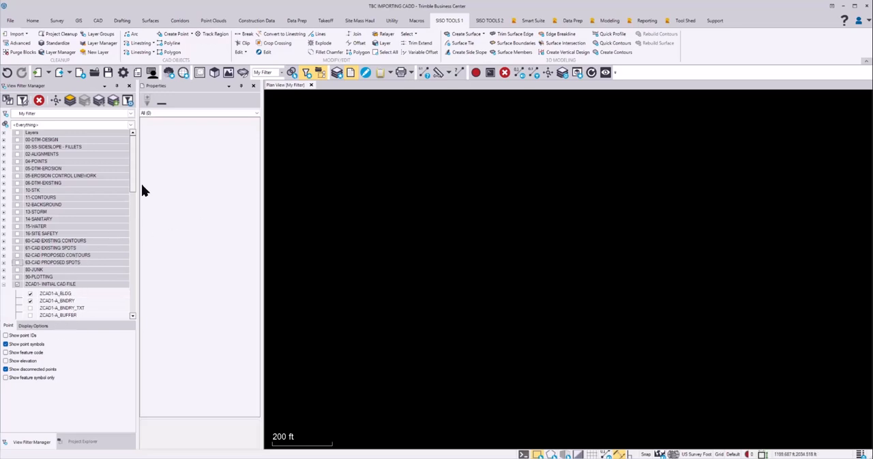
drag(131, 170, 144, 262)
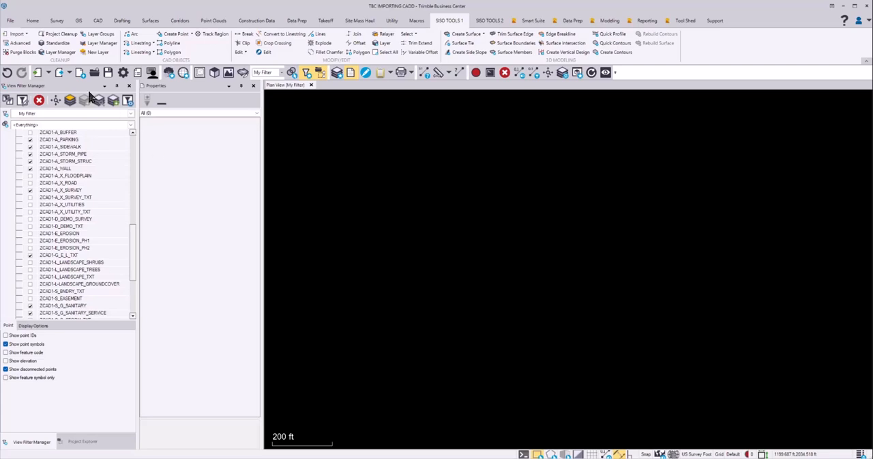
click(60, 36)
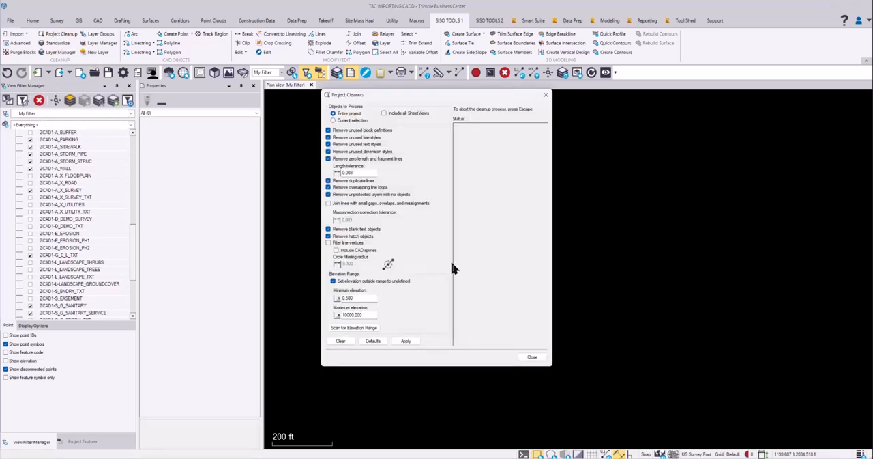
click(405, 342)
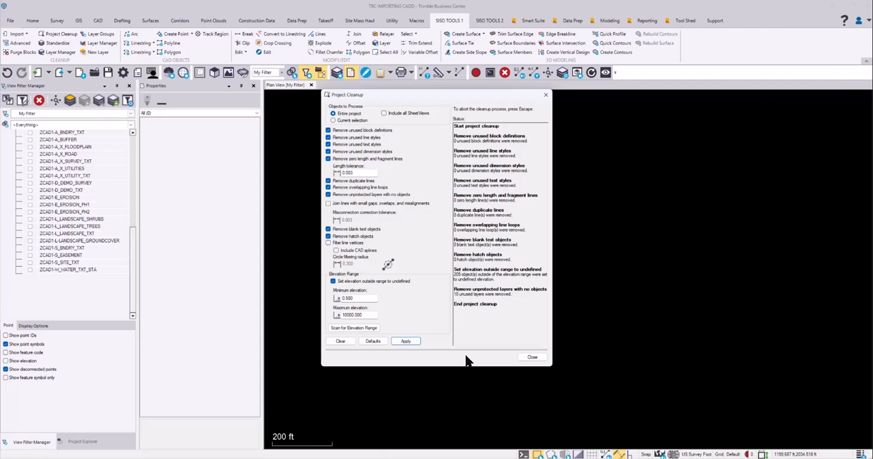
click(532, 357)
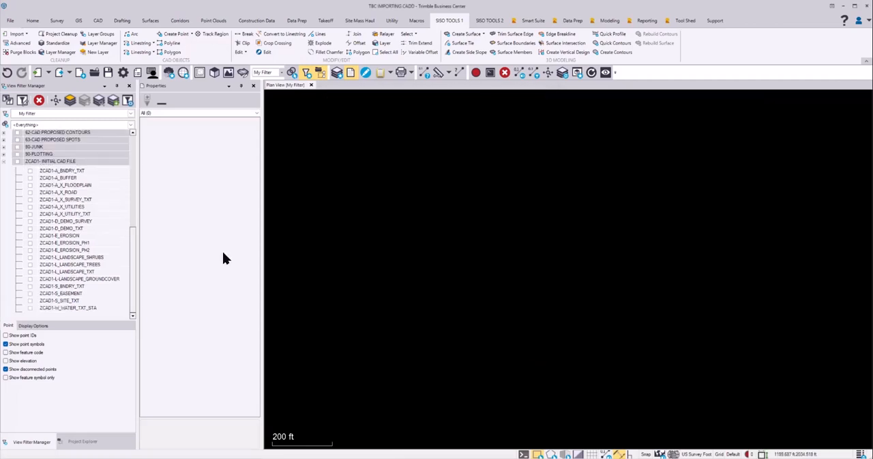
Turn on the 10-STK, 12-BACKGROUND, 13-STORM, 14-SANITARY and 15-WATER layer groups, and switch to the Word procedure document
scroll(102, 228, up, 6)
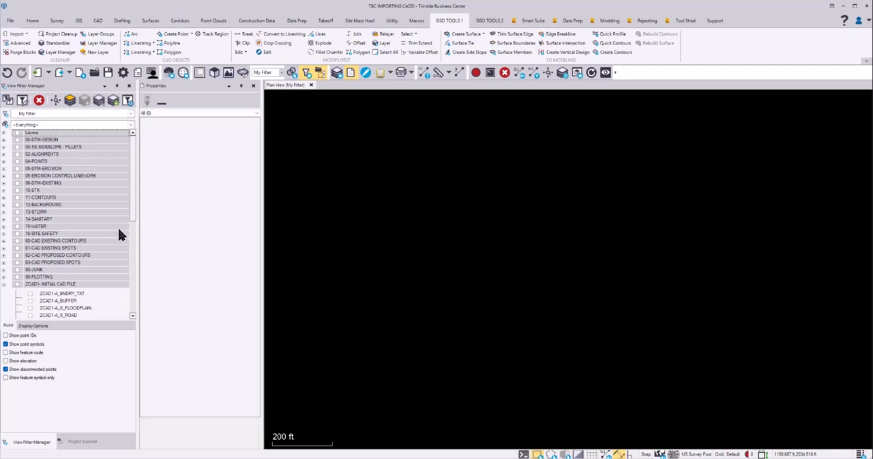
click(17, 190)
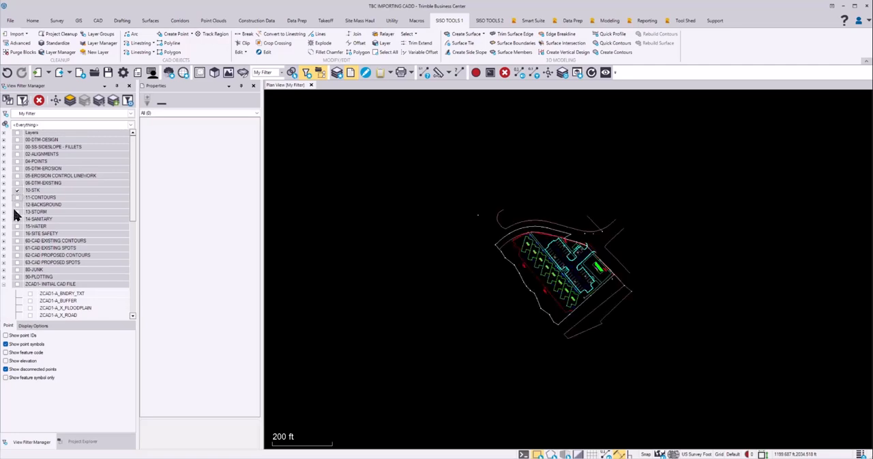
click(17, 204)
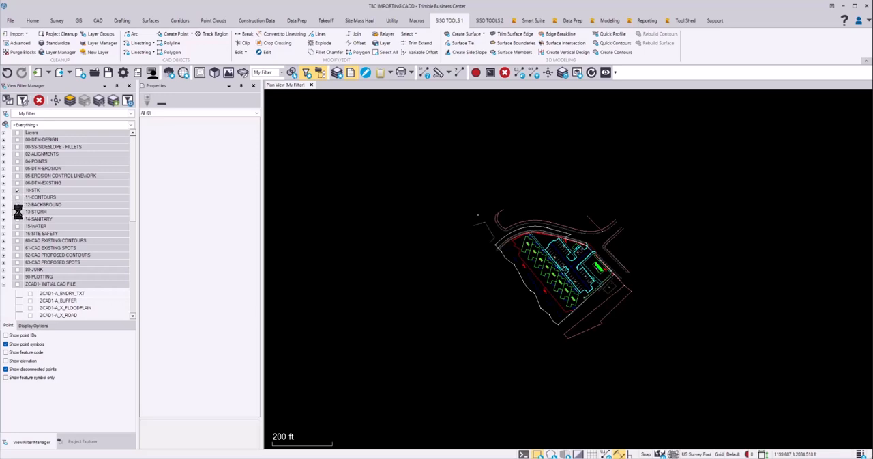
click(17, 211)
click(17, 218)
click(17, 226)
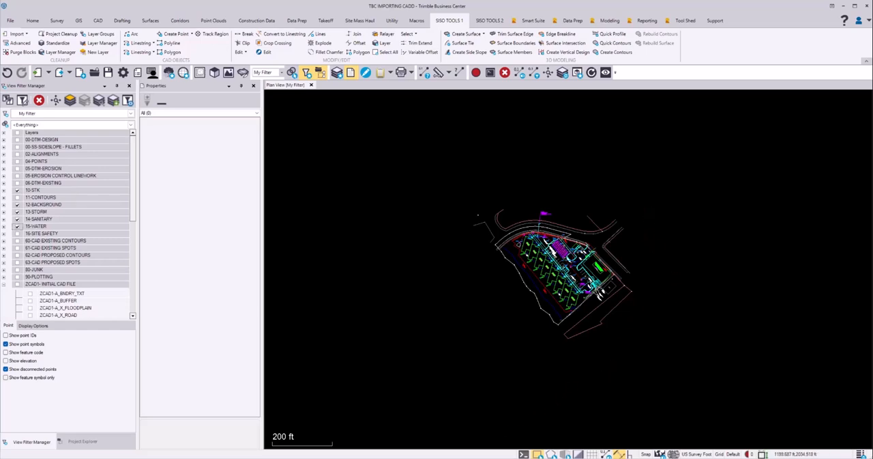
key(alt+Tab)
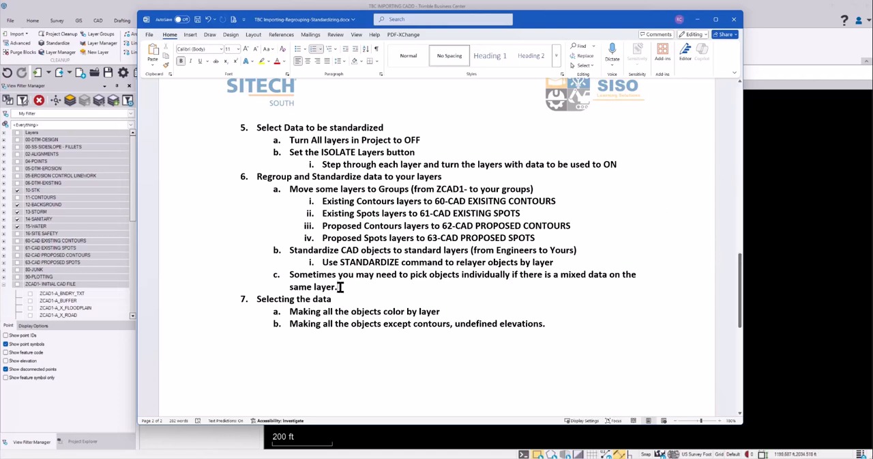
Highlight item 6c about picking mixed-layer objects individually, and close the Word procedure document without saving
drag(238, 286, 239, 277)
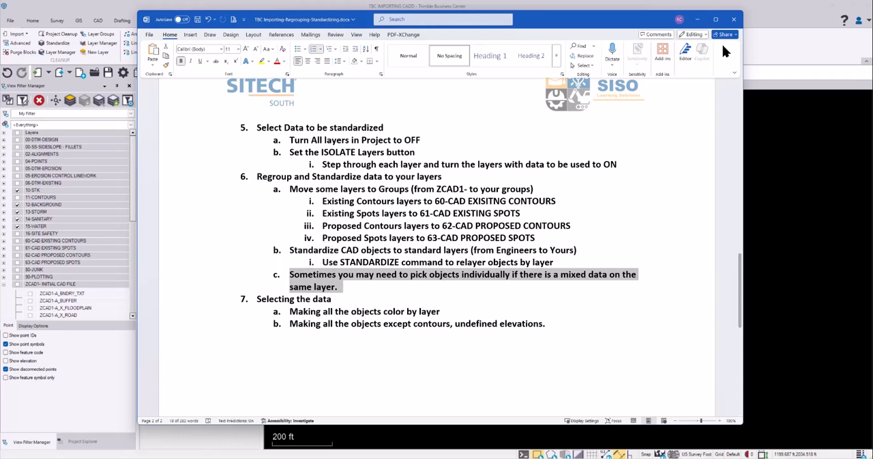
click(734, 19)
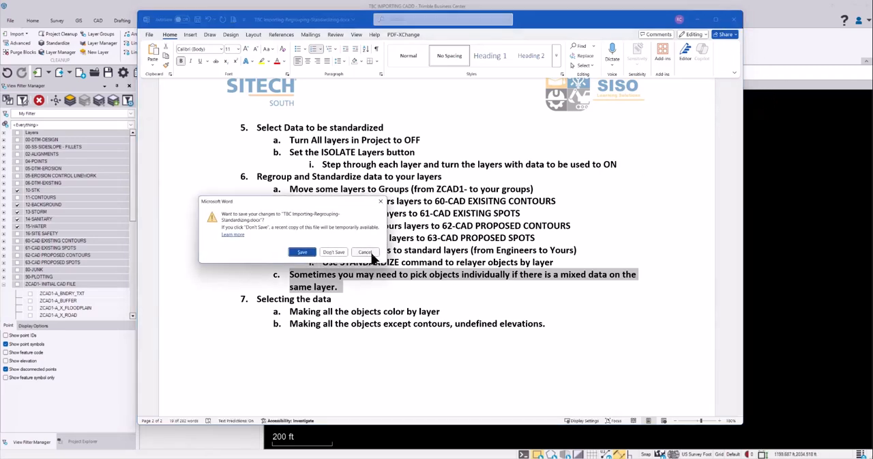
click(334, 252)
Turn on the ZCAD1-A_X_UTILITIES layer in the ZCAD1- INITIAL CAD FILE group
scroll(550, 273, up, 3)
scroll(519, 239, up, 3)
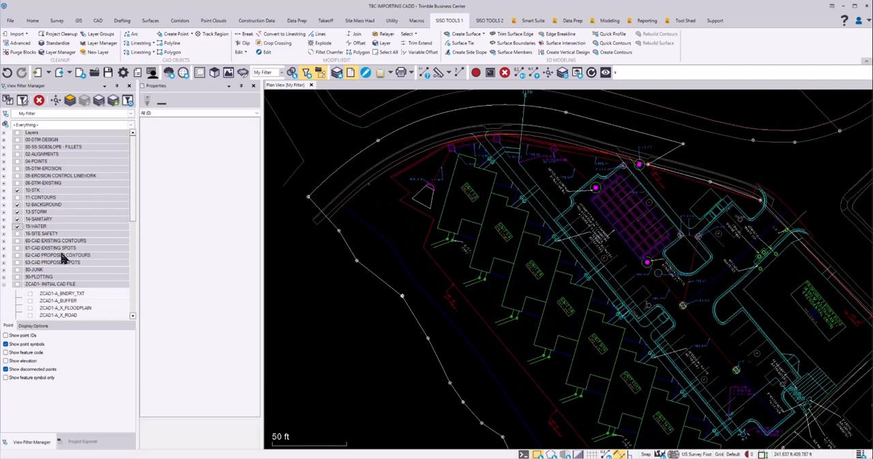
scroll(82, 267, down, 2)
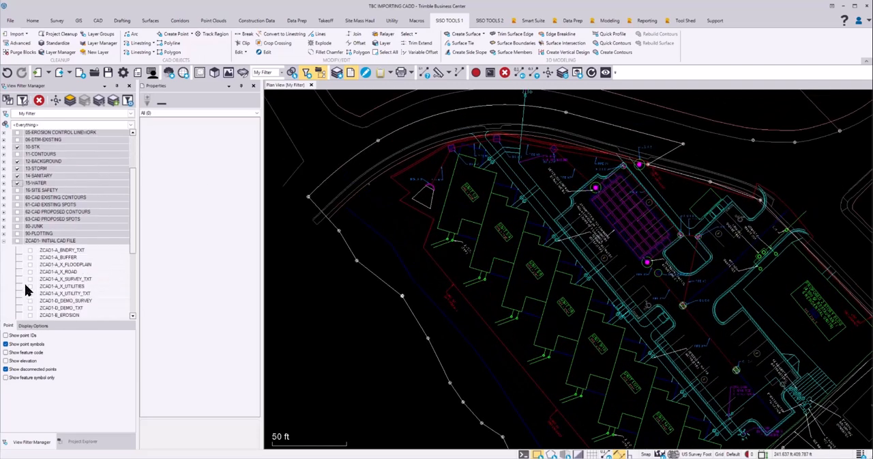
click(30, 287)
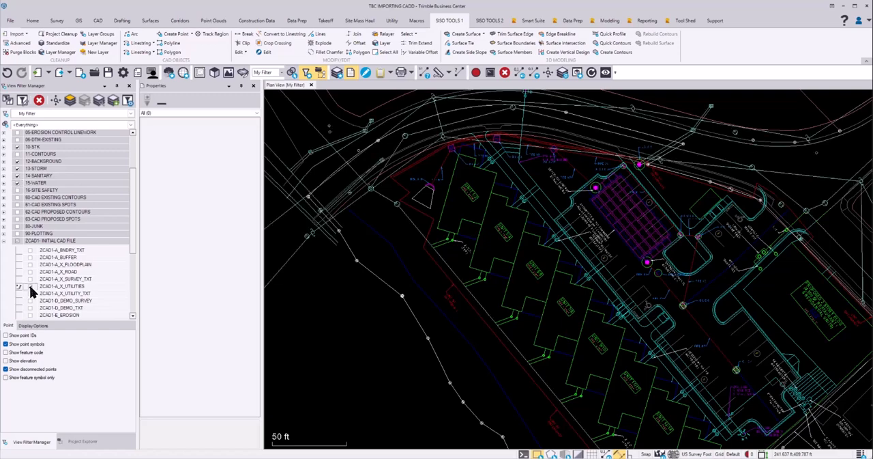
Select the existing sewer line along the site's southwest edge together with its southern end manhole
middle_drag(392, 313, 335, 187)
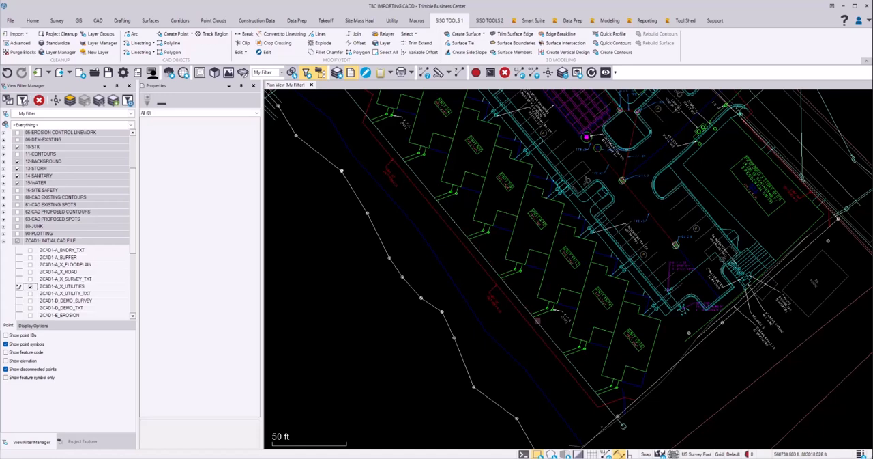
scroll(532, 351, up, 2)
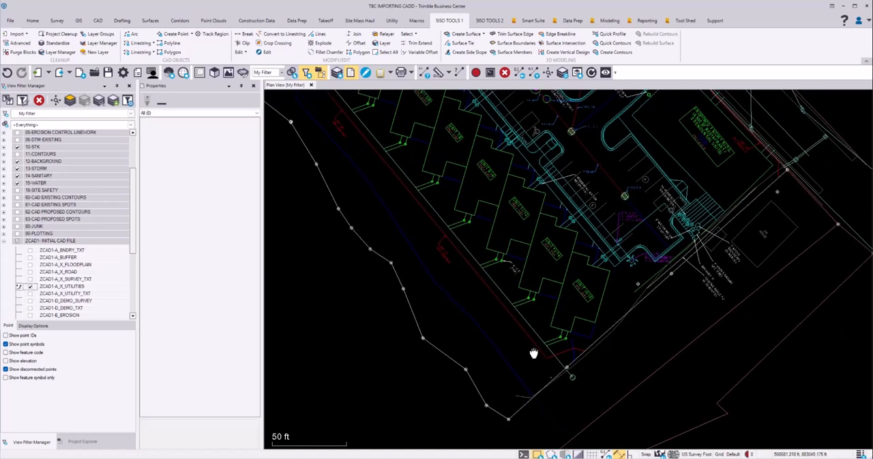
scroll(536, 348, up, 2)
scroll(502, 346, up, 3)
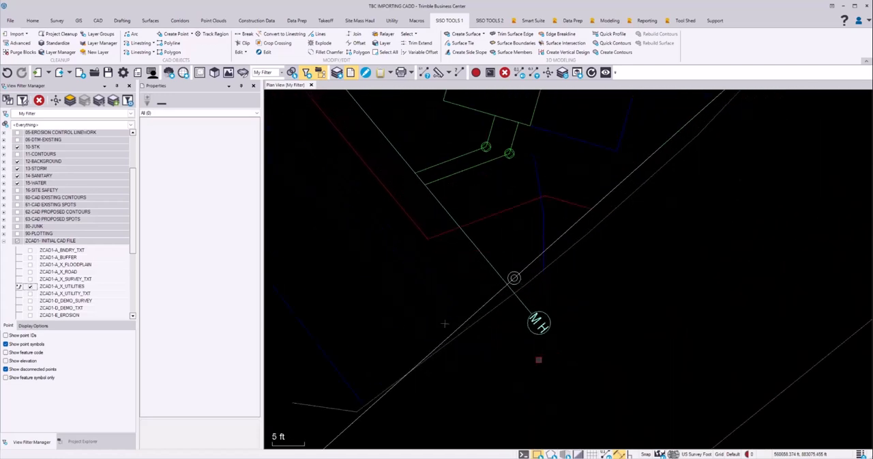
drag(580, 299, 523, 347)
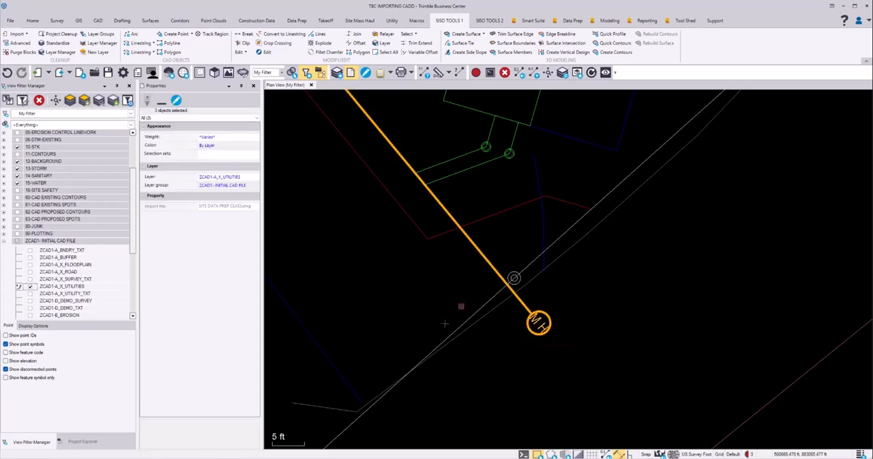
middle_drag(367, 232, 517, 376)
scroll(517, 375, down, 2)
scroll(455, 323, down, 3)
middle_drag(337, 208, 512, 393)
scroll(431, 281, up, 4)
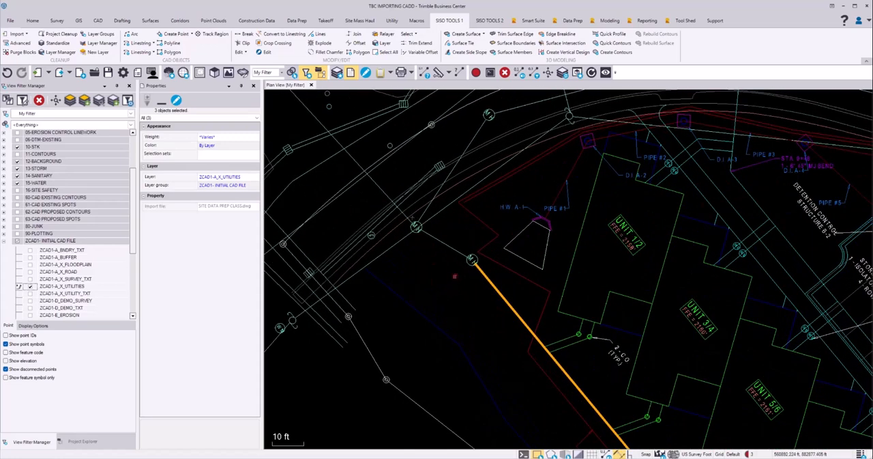
Add the two manholes at the site's northwest corner and all sewer lines connected to them to the selection
click(470, 259)
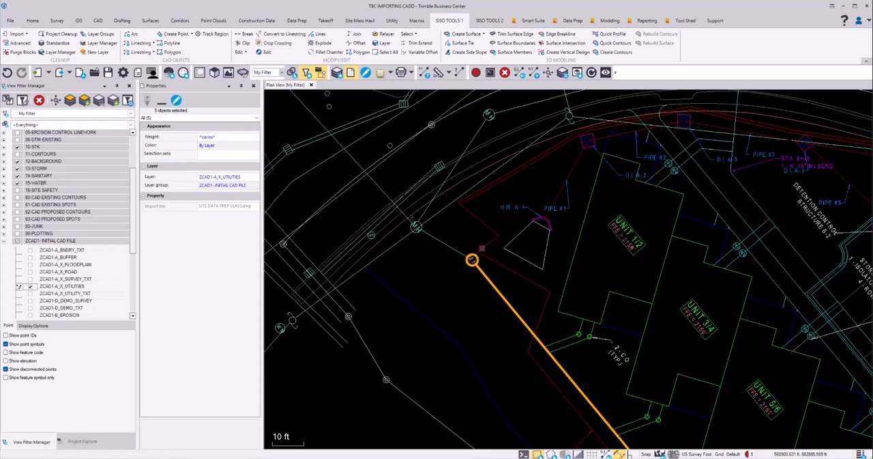
click(447, 243)
scroll(415, 243, up, 2)
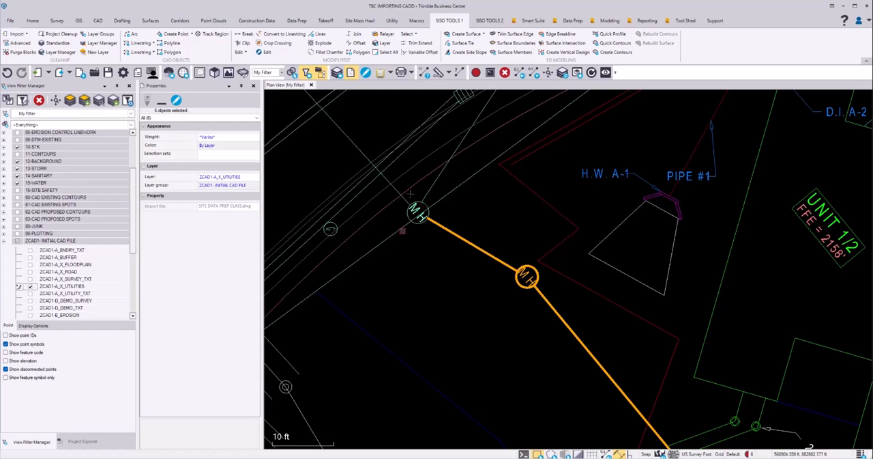
click(417, 210)
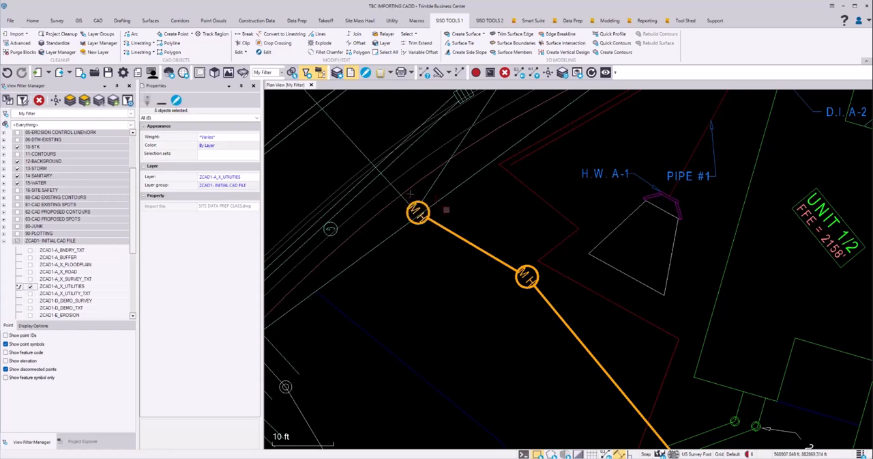
click(432, 186)
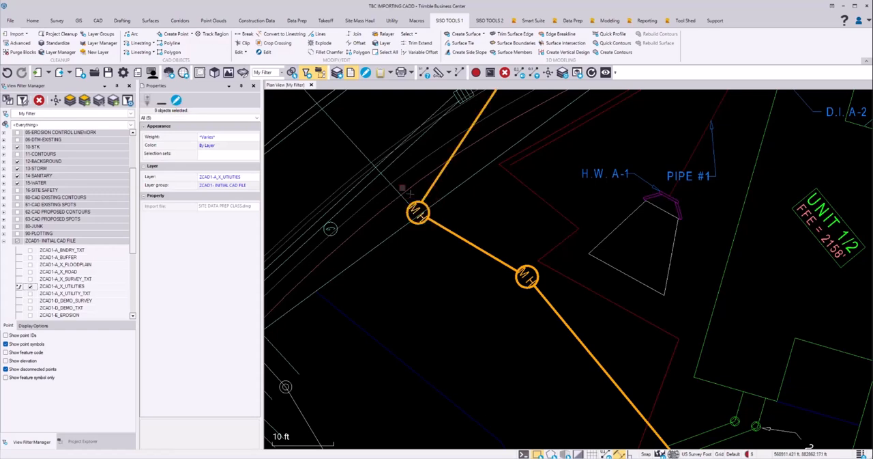
click(358, 148)
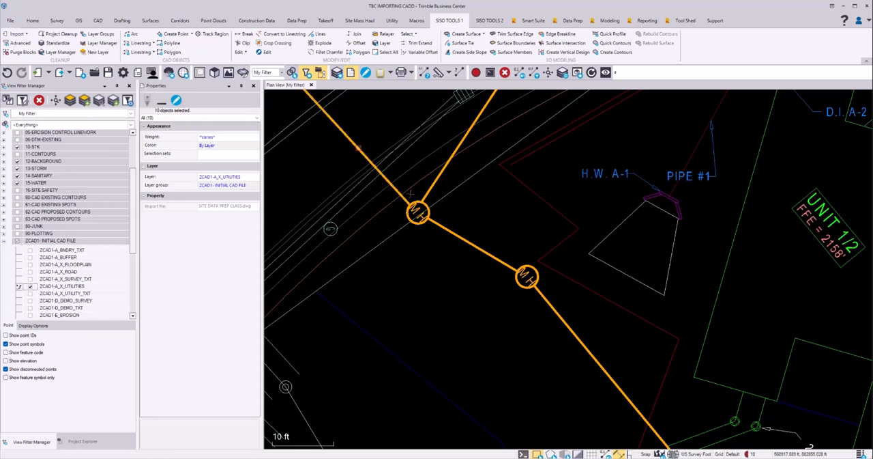
scroll(374, 230, down, 1)
middle_drag(374, 230, 286, 445)
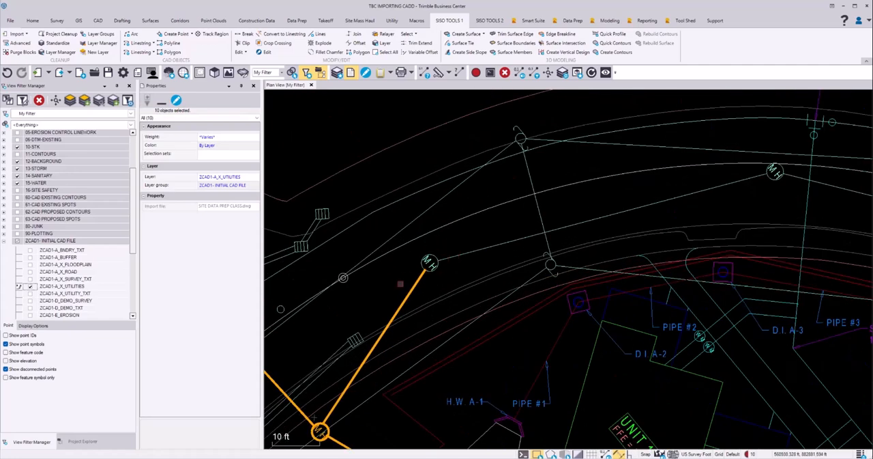
Add the existing sewer manholes along the northern road and the lines linking them to the selection
click(429, 262)
click(487, 247)
click(775, 171)
middle_drag(761, 204, 453, 190)
middle_drag(685, 295, 437, 229)
middle_drag(611, 280, 344, 223)
middle_drag(513, 283, 396, 240)
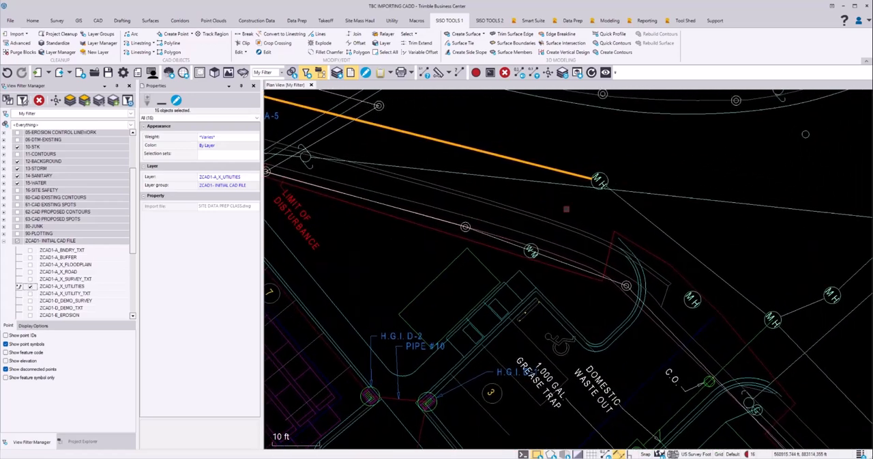
click(598, 180)
click(679, 244)
middle_drag(704, 282, 603, 196)
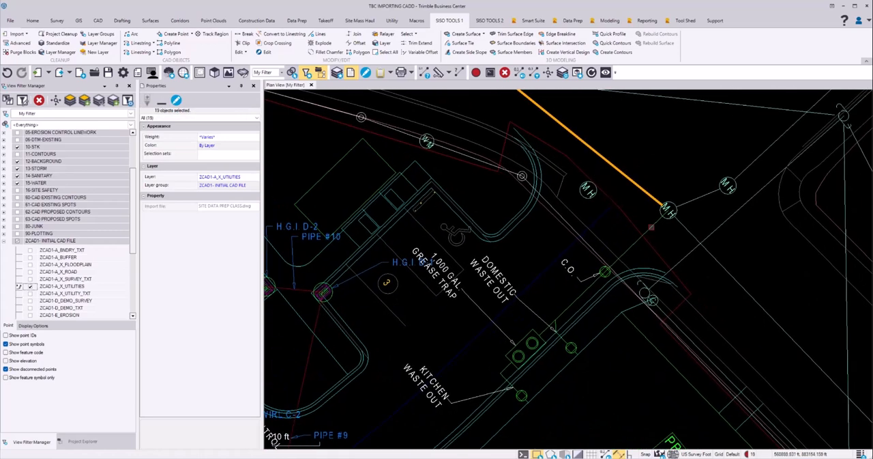
Add the two northeast manholes, their connecting line and the sewer lines running northeast and southeast to the selection
click(668, 210)
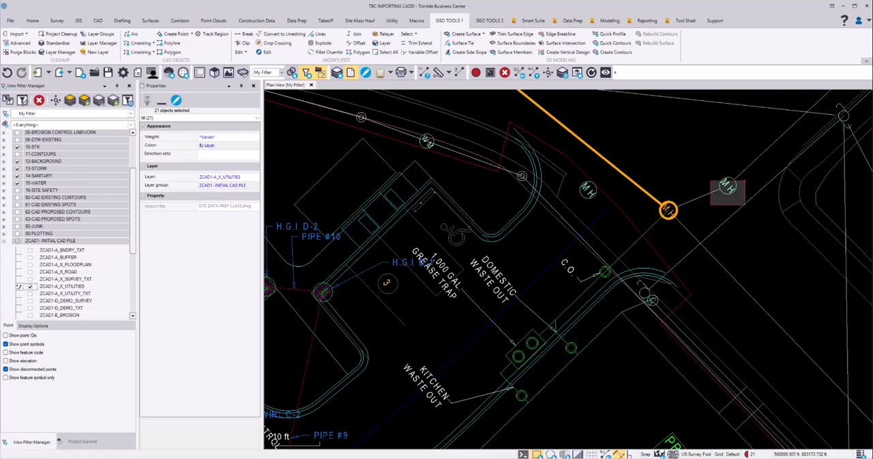
click(728, 186)
click(706, 193)
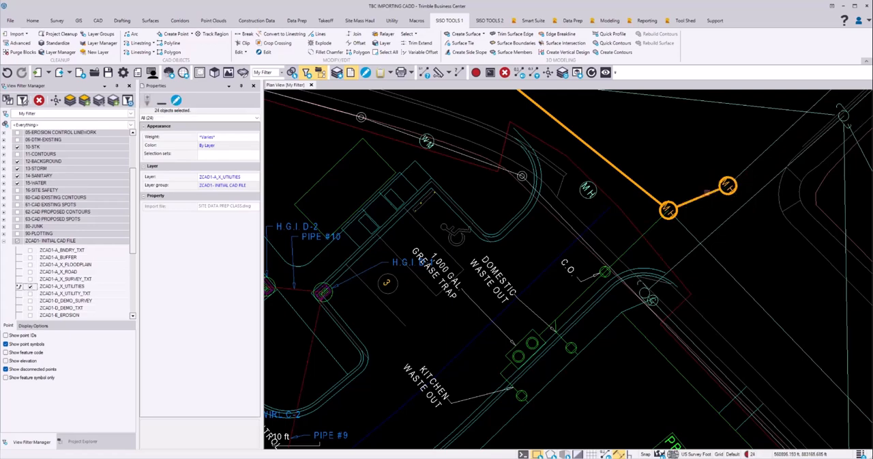
click(752, 164)
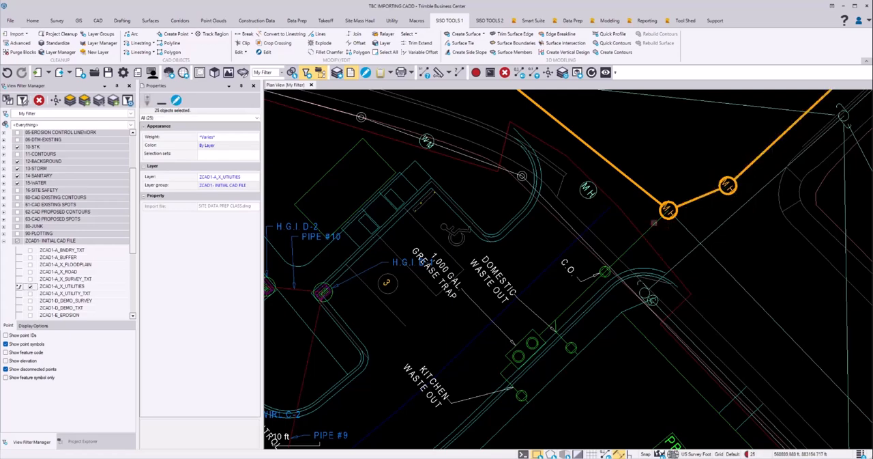
scroll(653, 223, down, 3)
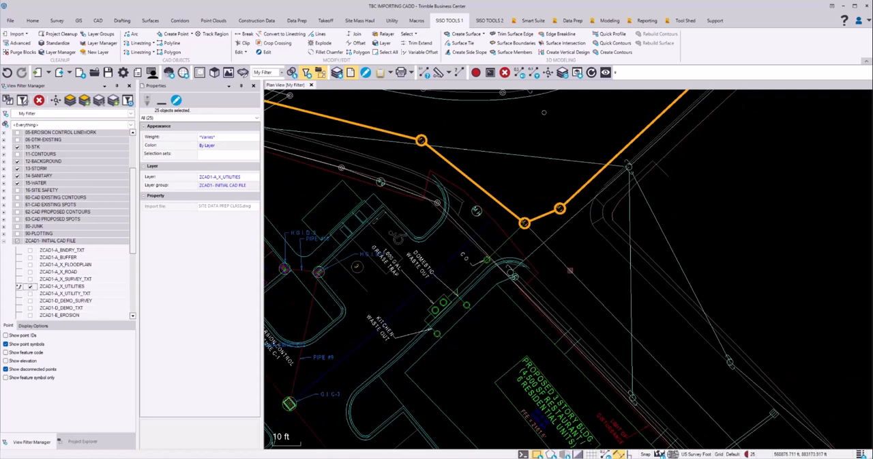
click(570, 270)
middle_drag(581, 305, 474, 177)
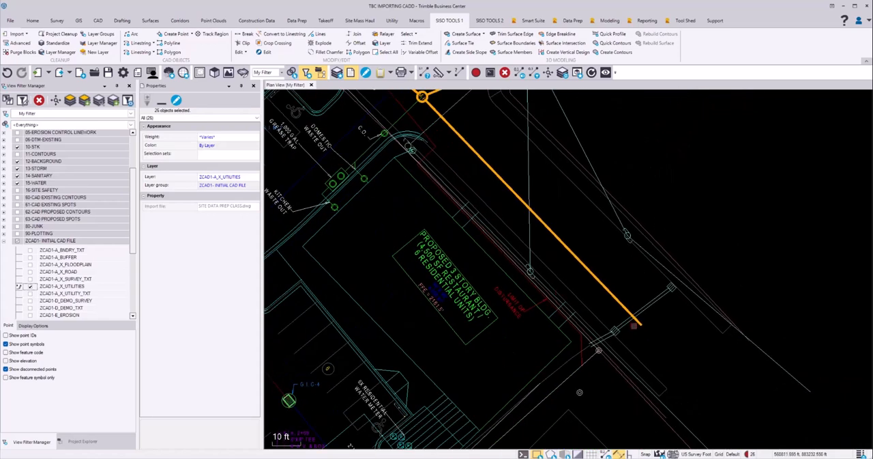
Change the layer of the selected existing sewer objects to $STK-SANITARY-EXISTING and clear the selection
scroll(473, 304, down, 6)
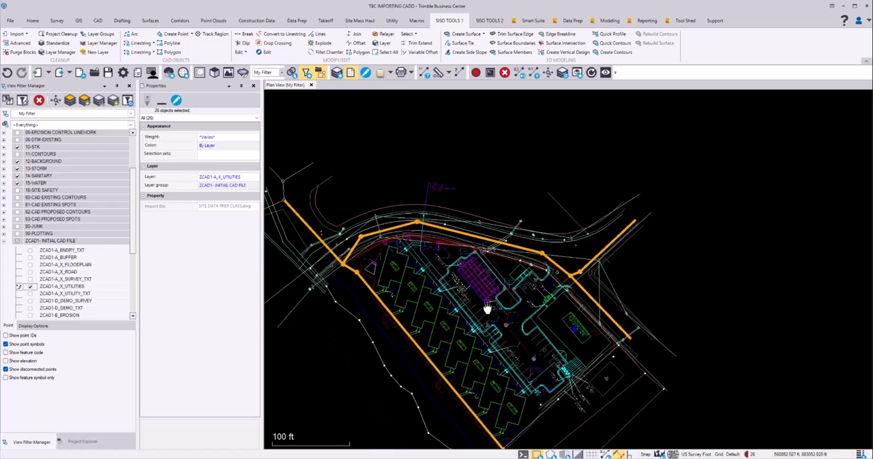
middle_drag(474, 304, 529, 268)
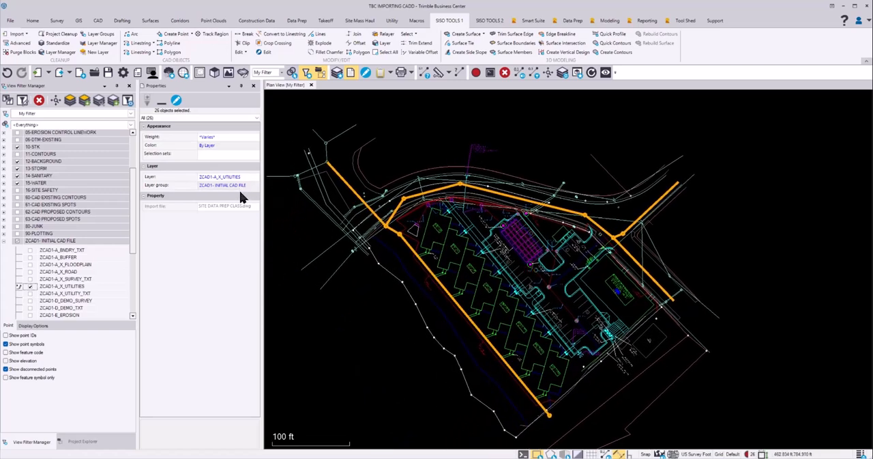
click(254, 178)
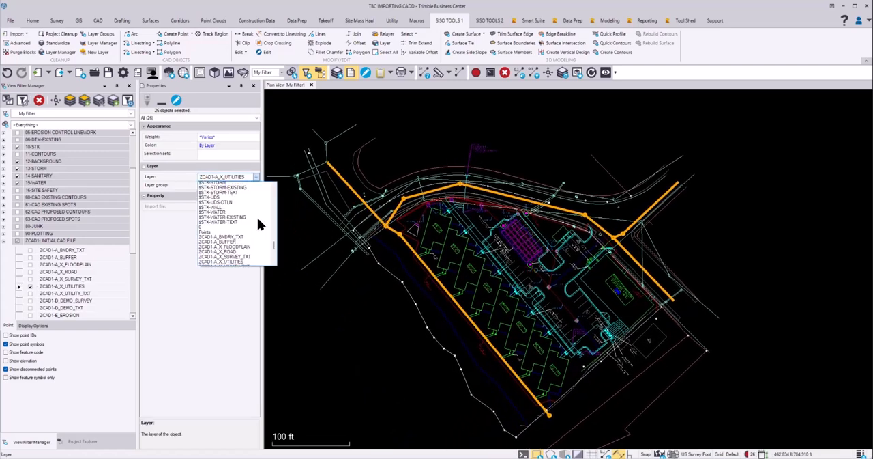
scroll(257, 218, up, 3)
scroll(259, 223, up, 4)
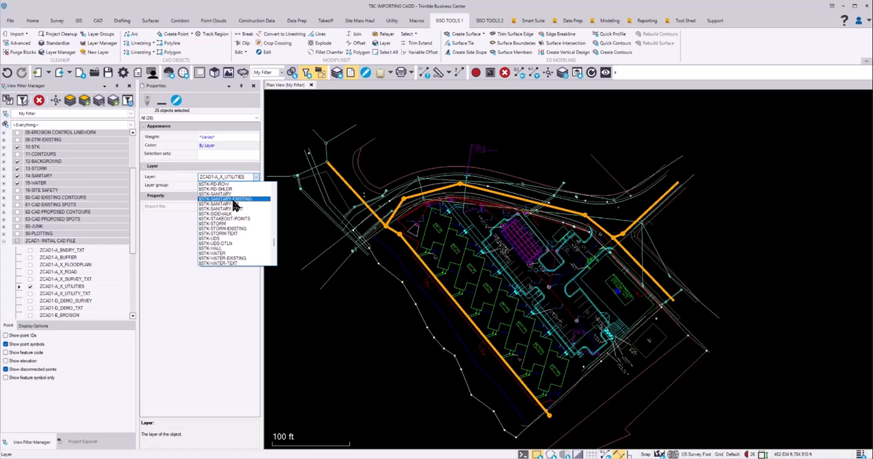
click(235, 199)
key(Escape)
Examine the relayered sewer objects and the utility linework still on ZCAD1-A_X_UTILITIES across the site
scroll(400, 253, up, 3)
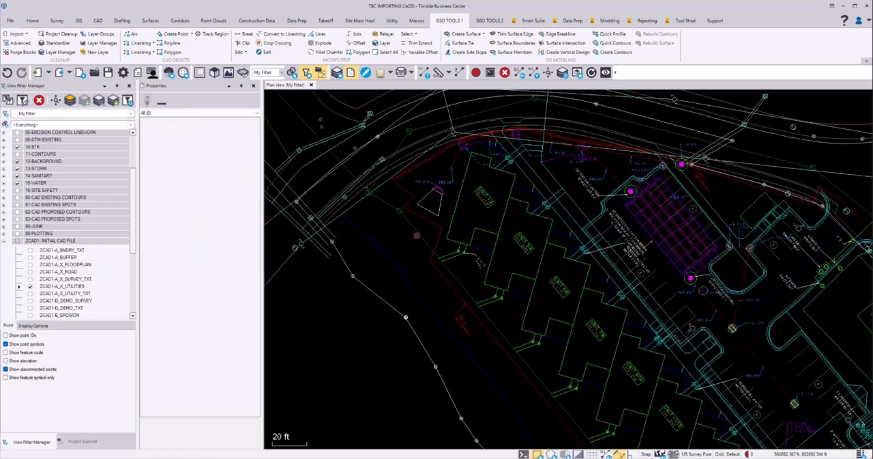
scroll(406, 258, down, 2)
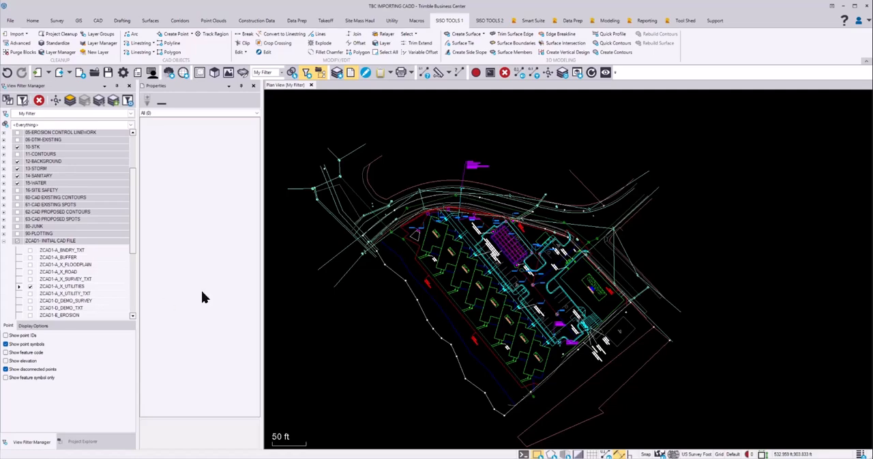
scroll(451, 253, up, 2)
scroll(448, 250, up, 1)
middle_drag(456, 209, 422, 268)
mouse_move(581, 278)
middle_down()
mouse_move(543, 263)
mouse_move(469, 203)
mouse_move(494, 223)
middle_up()
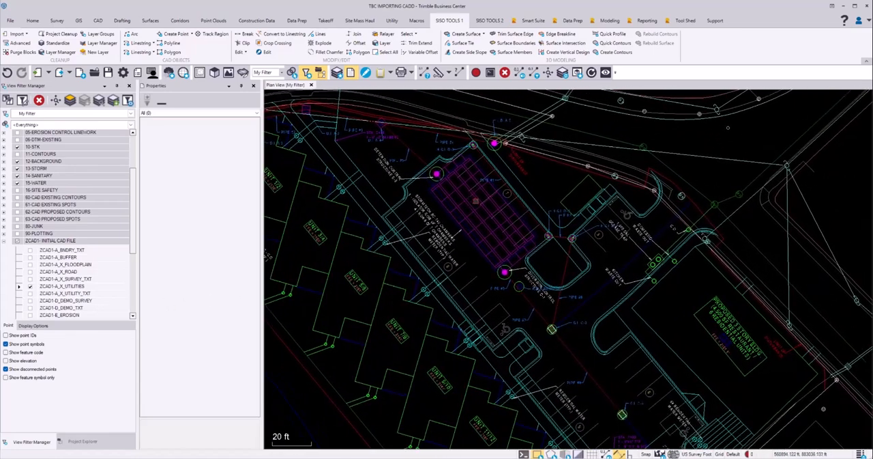
scroll(494, 222, down, 3)
scroll(494, 222, down, 2)
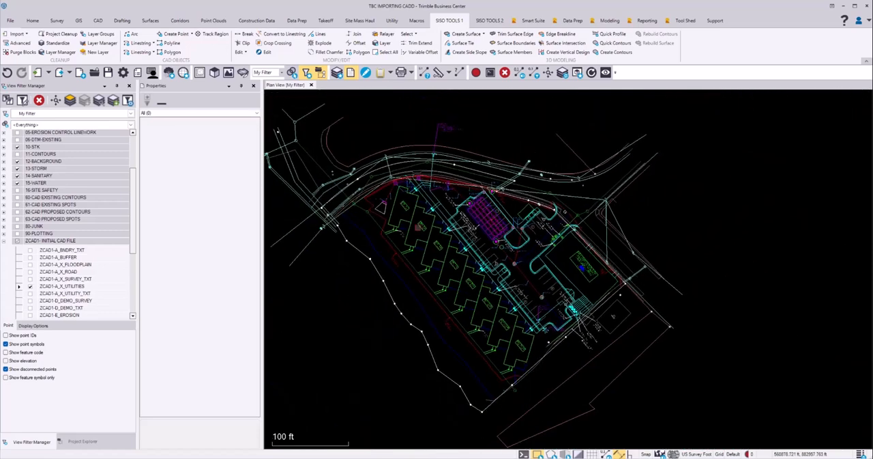
click(30, 286)
Change the layer of the existing water line along the northern road to $STK-WATER-EXISTING and clear the selection
scroll(419, 205, up, 4)
mouse_move(444, 189)
middle_down()
mouse_move(453, 191)
mouse_move(456, 313)
middle_up()
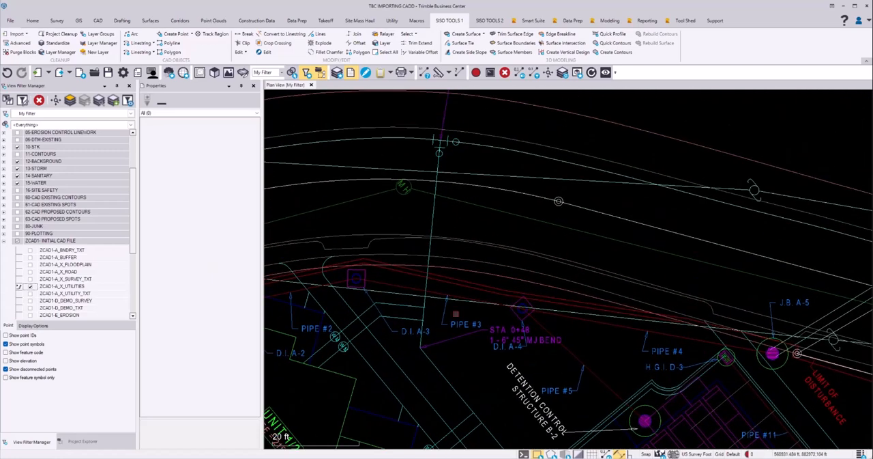
middle_drag(462, 211, 478, 286)
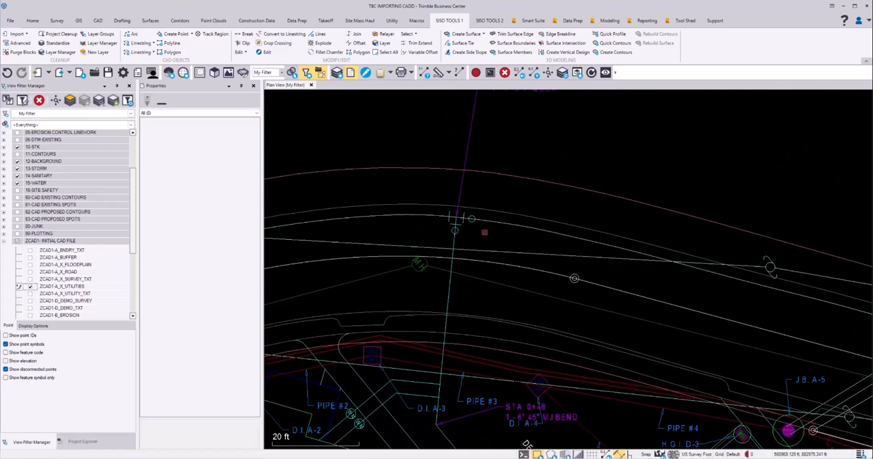
scroll(482, 232, up, 3)
click(509, 204)
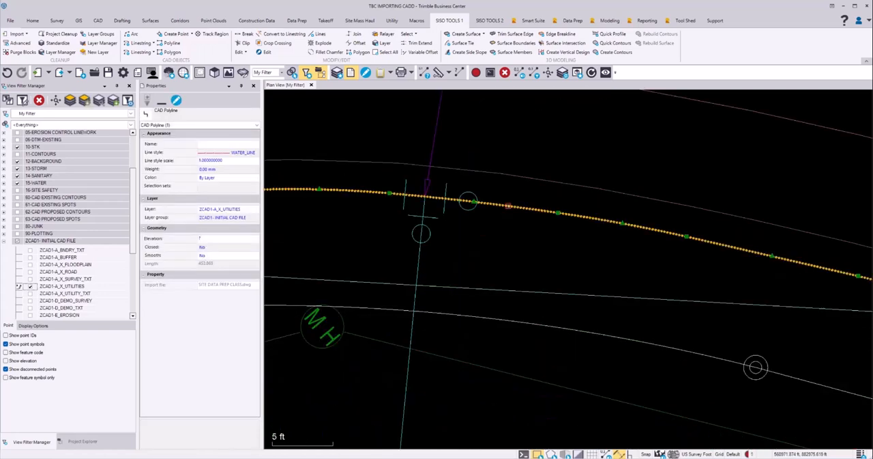
scroll(485, 237, down, 8)
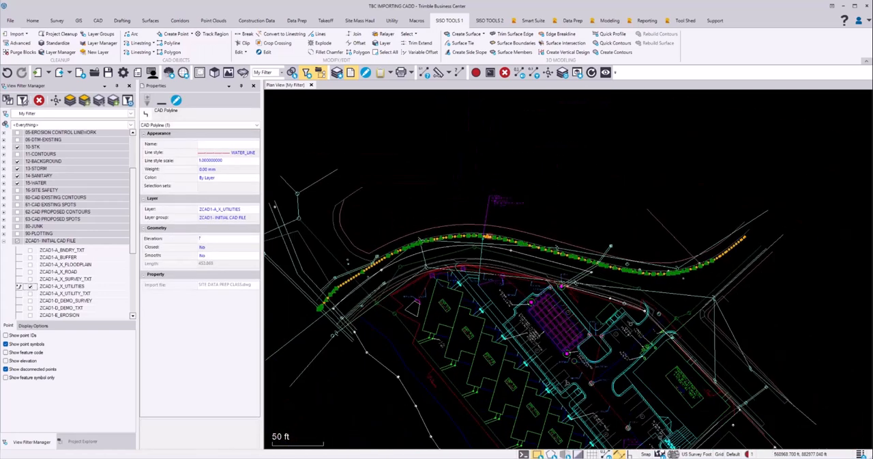
click(256, 208)
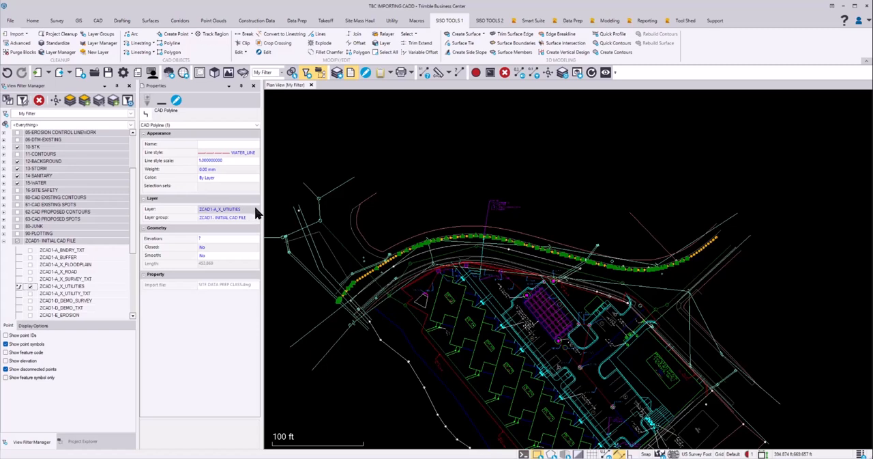
click(257, 209)
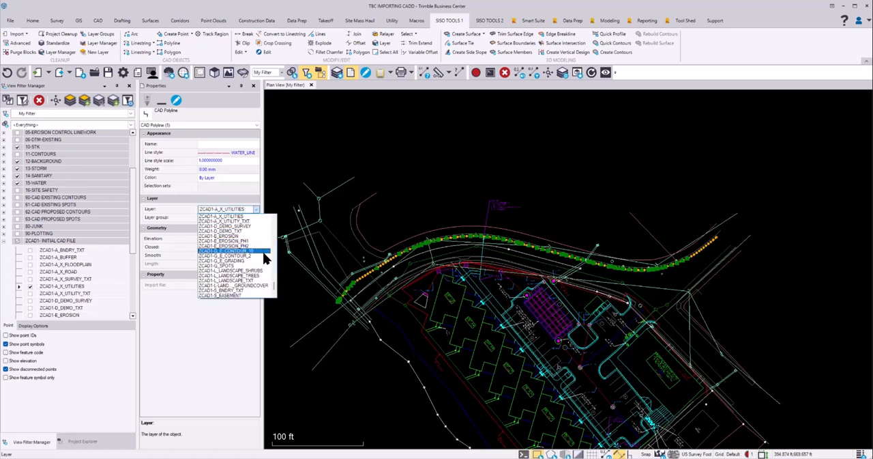
scroll(264, 257, up, 7)
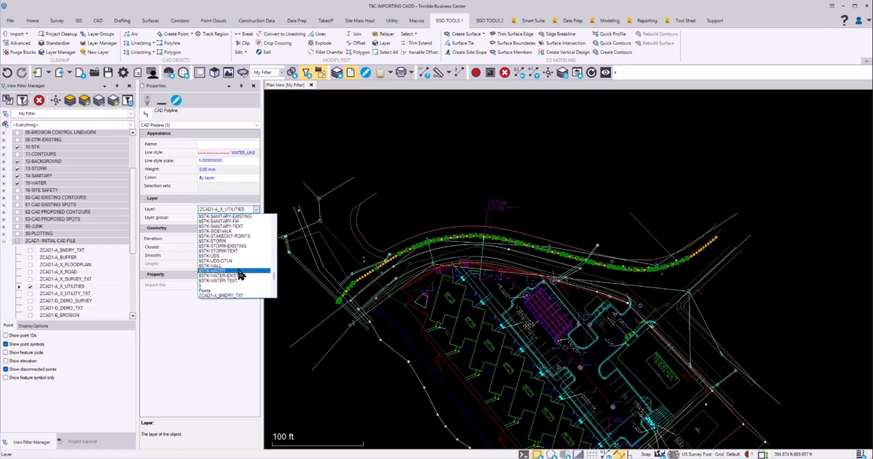
click(235, 275)
click(224, 228)
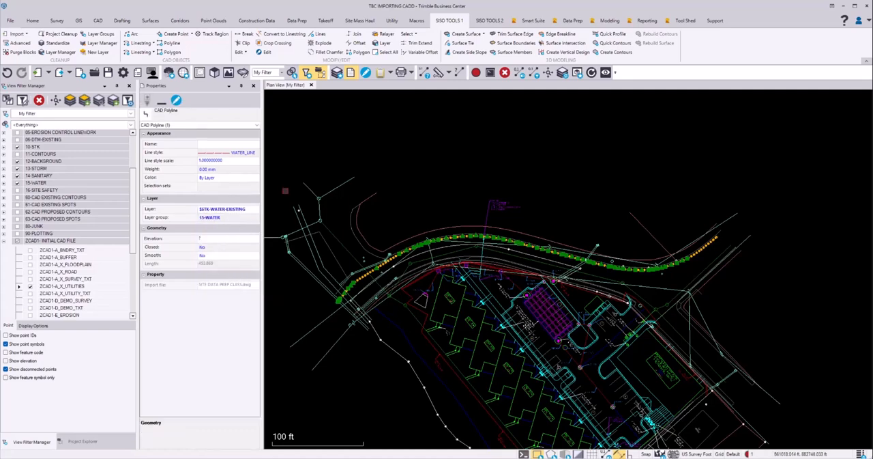
key(Escape)
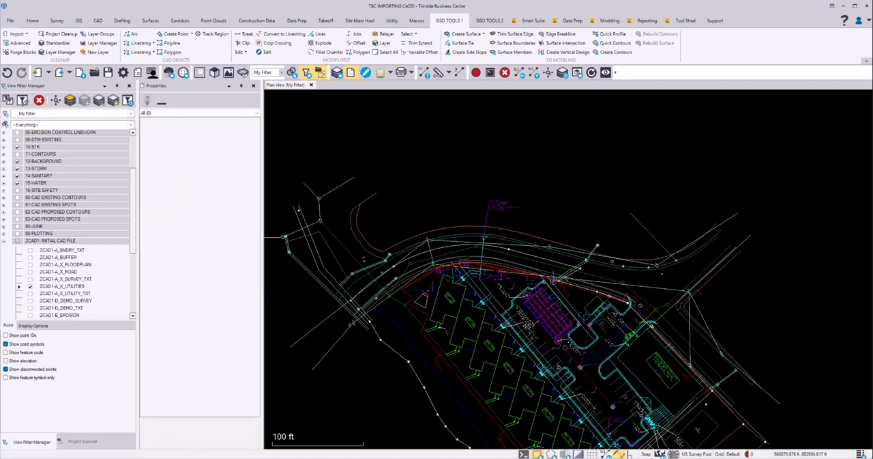
Select the storm structure at J.B. A-5, the pipe lines running northeast from it, and the two inlets they connect
scroll(554, 286, up, 6)
middle_drag(628, 286, 627, 295)
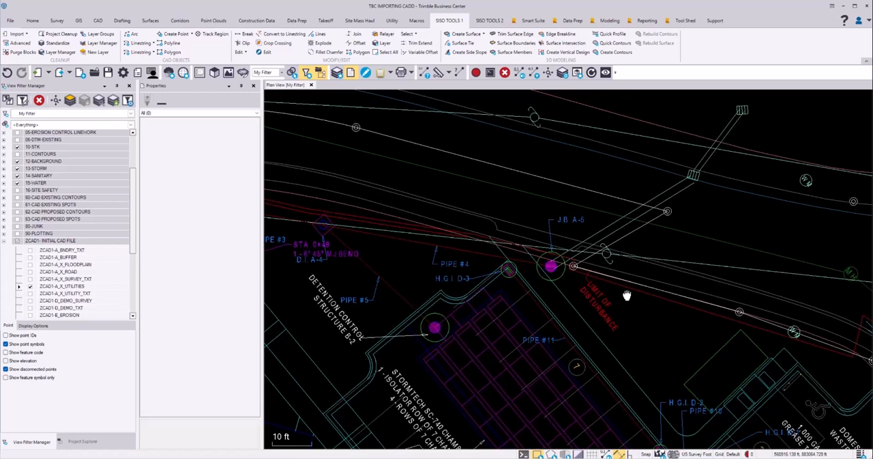
middle_drag(560, 301, 580, 290)
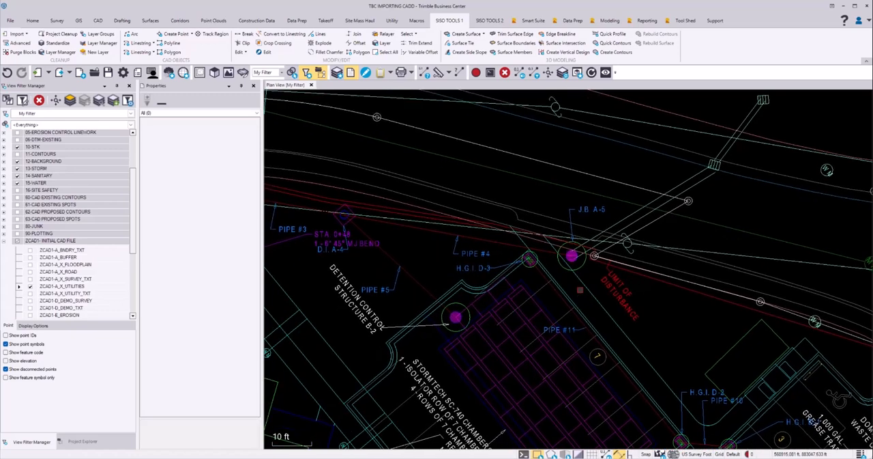
scroll(563, 267, up, 5)
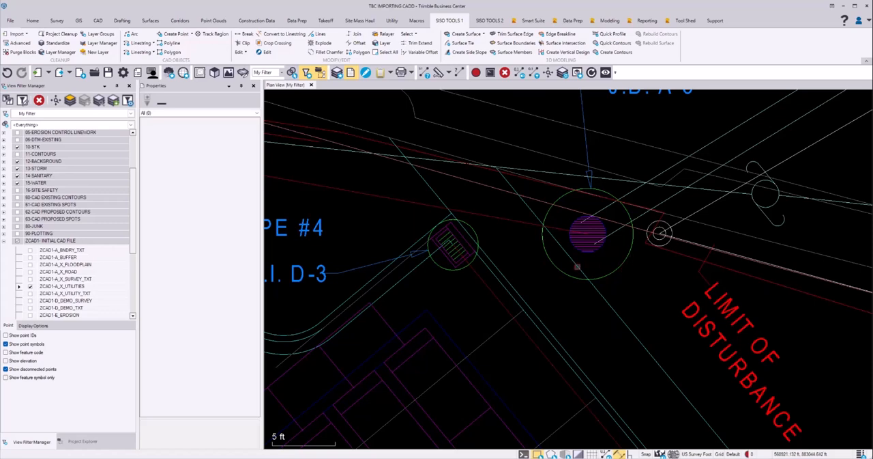
drag(556, 260, 619, 213)
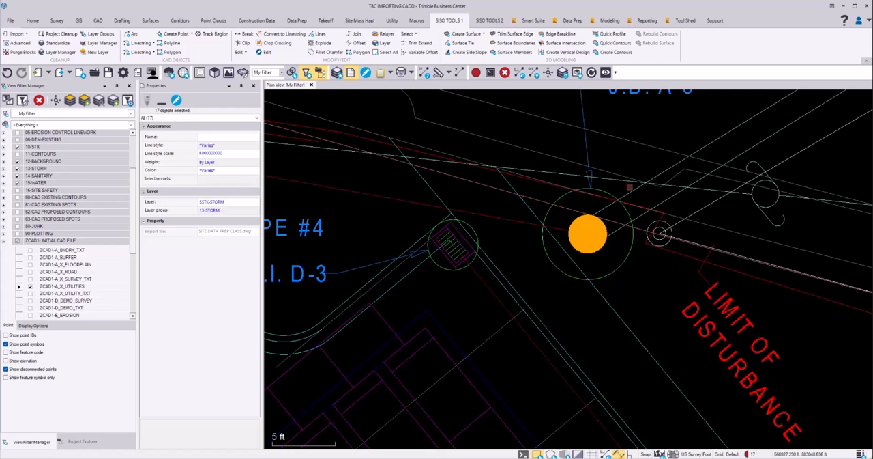
ctrl+click(634, 191)
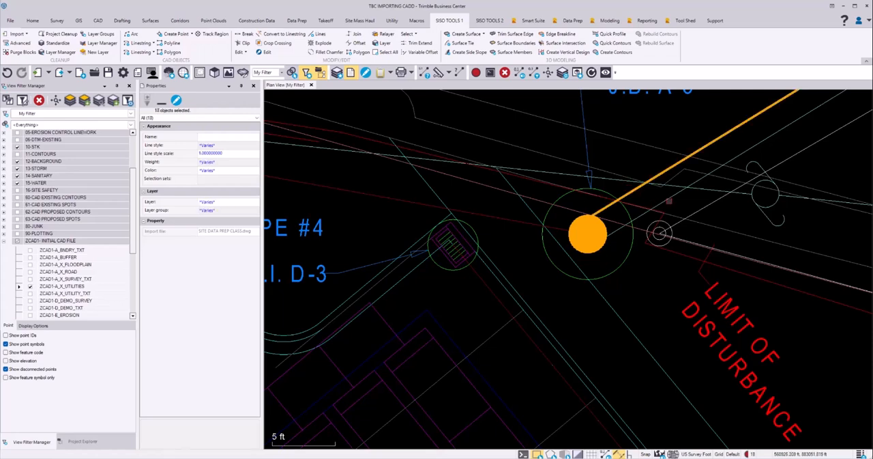
ctrl+click(669, 199)
scroll(669, 203, down, 4)
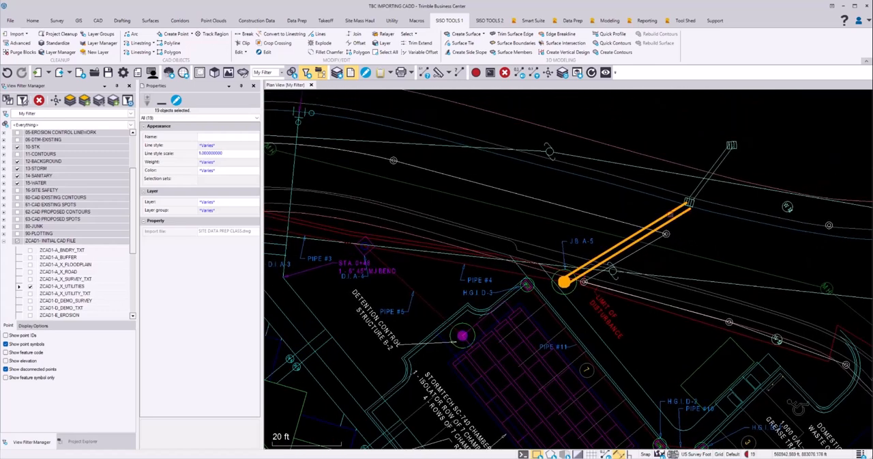
ctrl+click(689, 203)
ctrl+click(720, 160)
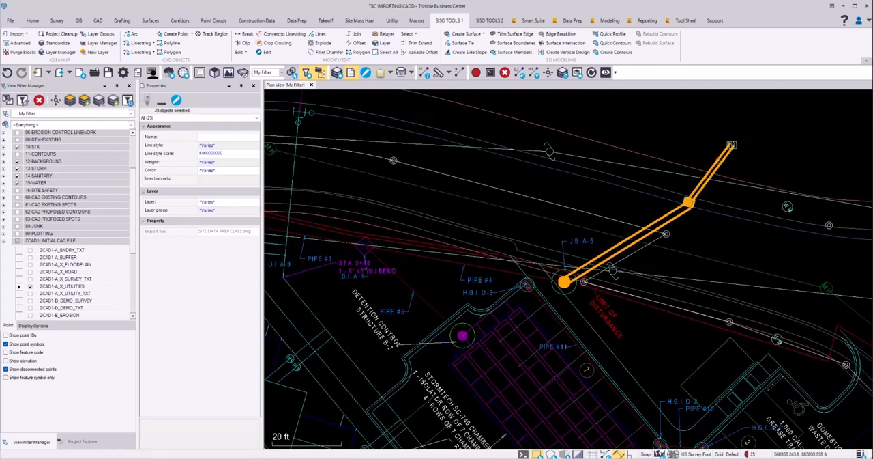
ctrl+click(730, 145)
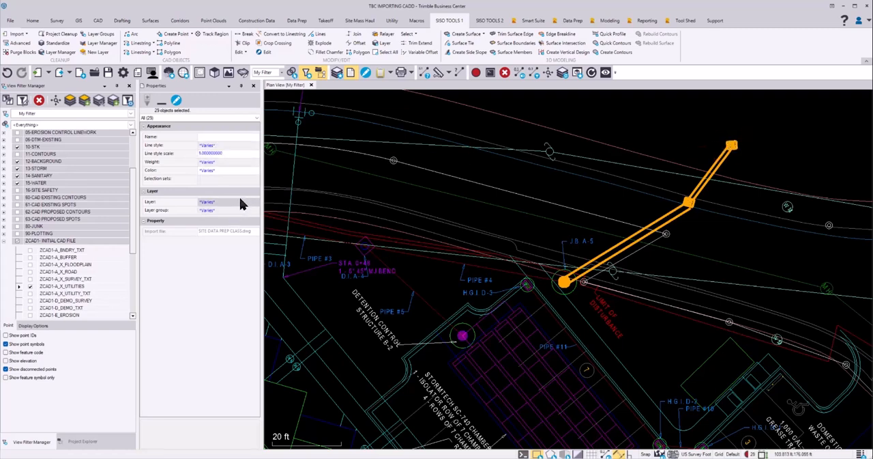
Change the layer of the selected storm structures and pipes to $STK-STORM-EXISTING and clear the selection
click(257, 203)
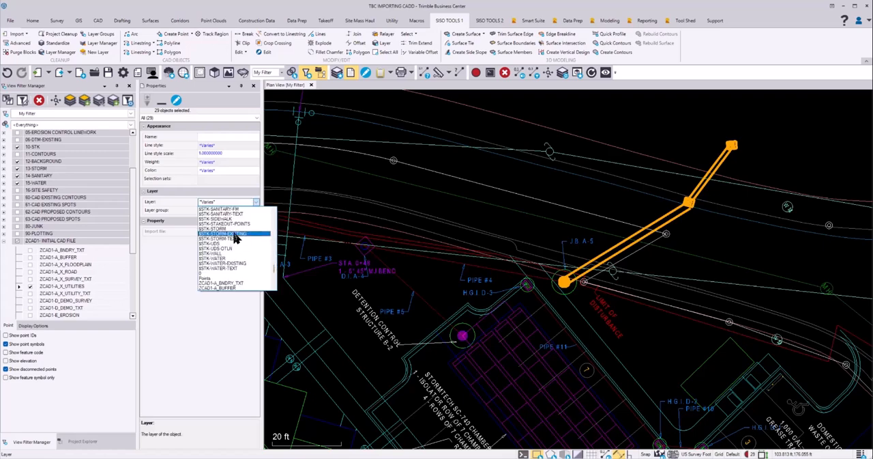
click(234, 234)
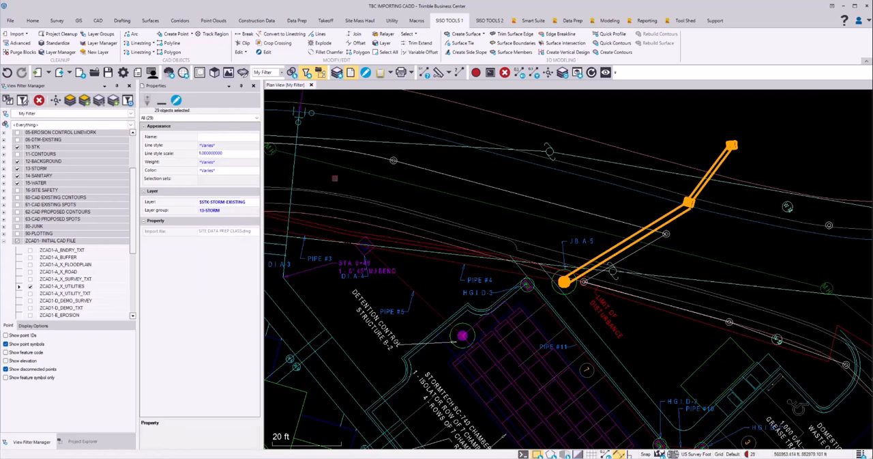
key(Escape)
Turn off the ZCAD1-A_X_UTILITIES layer and check the linework that remains across the site
scroll(451, 208, down, 5)
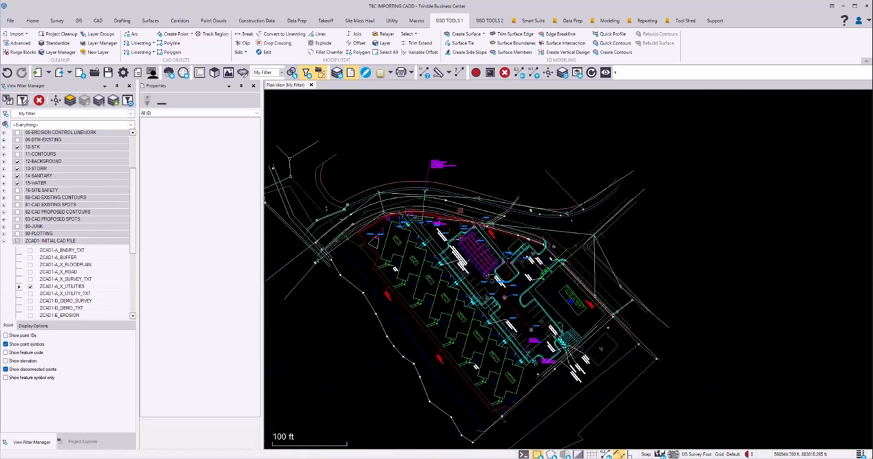
scroll(457, 202, down, 2)
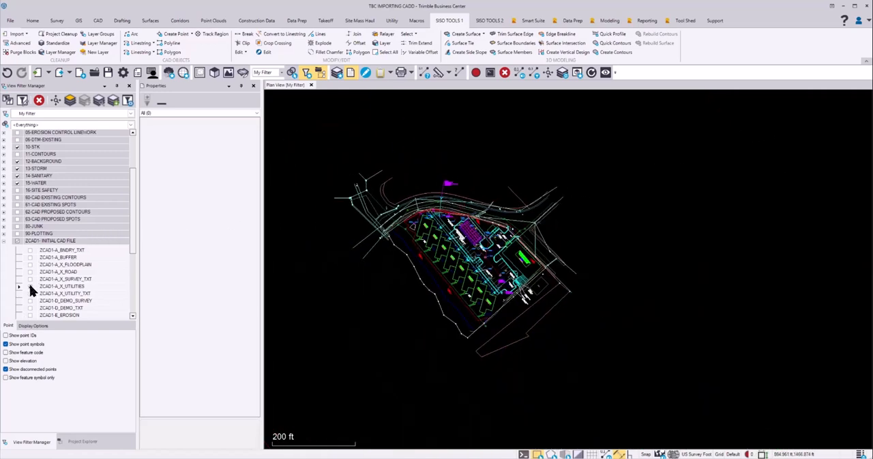
scroll(342, 275, up, 2)
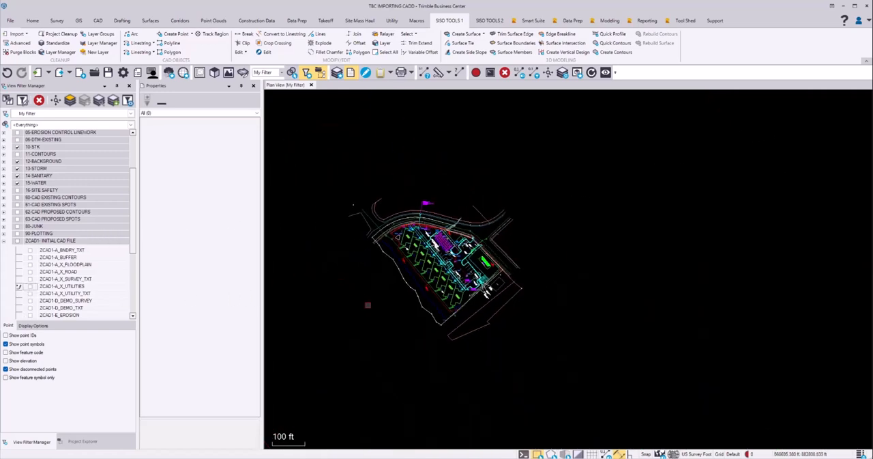
middle_drag(367, 304, 500, 276)
scroll(500, 276, up, 2)
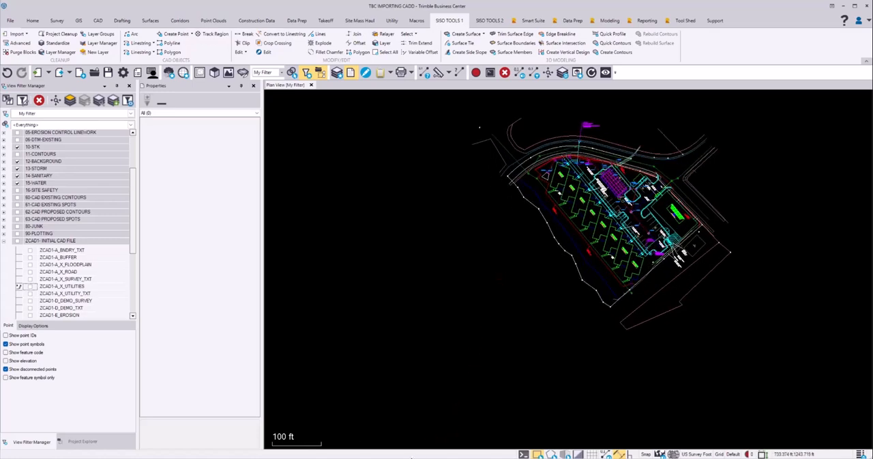
Read the data selection items in the Word checklist, cancel closing the document, and return to Trimble Business Center
click(353, 456)
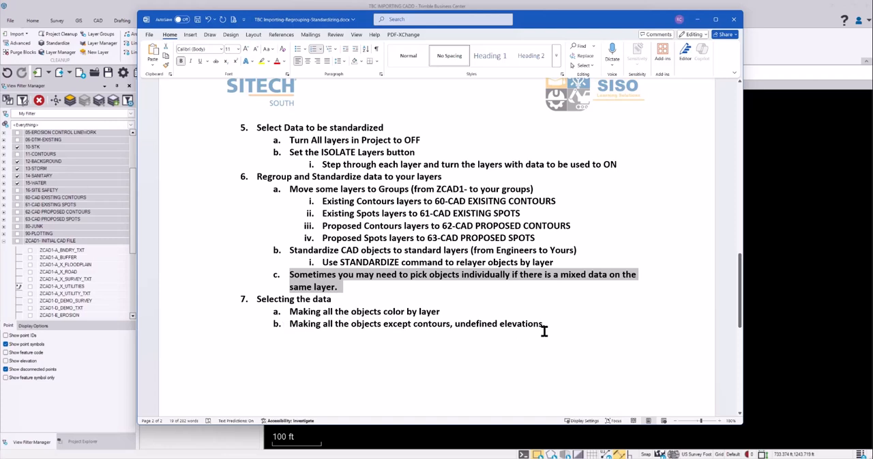
click(735, 20)
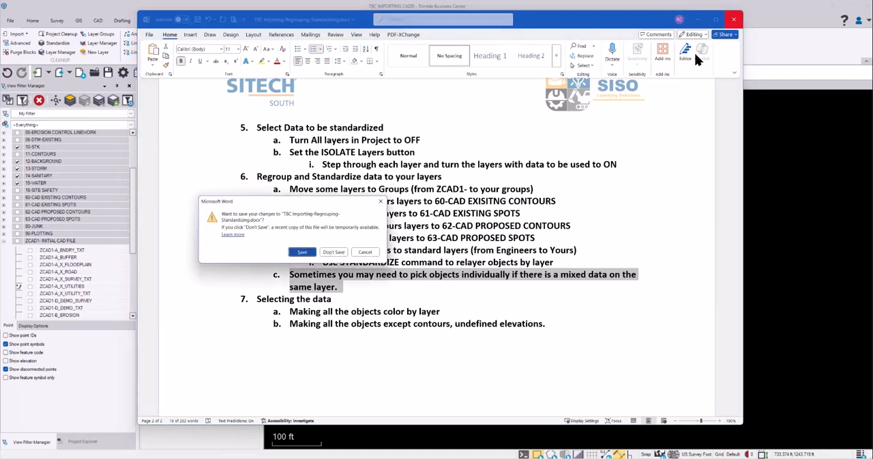
click(366, 251)
click(815, 186)
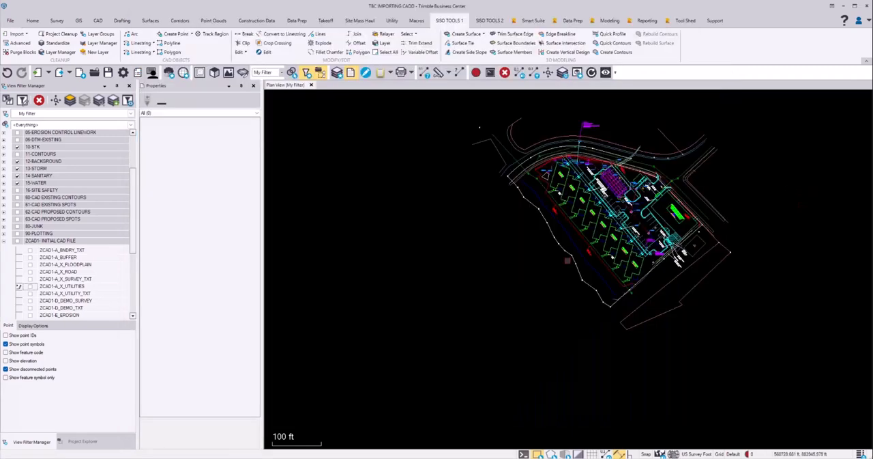
Select all visible objects across the site, set their color to By Layer, and clear the selection
middle_drag(612, 249, 530, 298)
scroll(527, 296, down, 2)
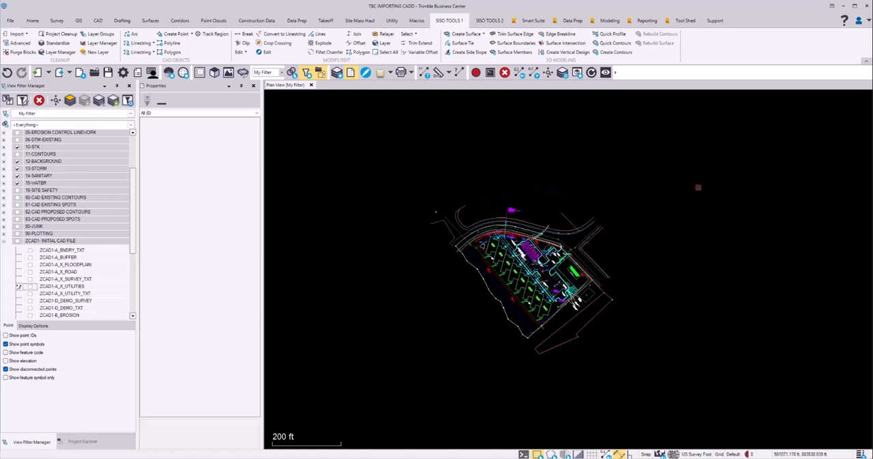
mouse_move(741, 136)
mouse_down()
mouse_move(635, 225)
mouse_move(395, 389)
mouse_move(399, 384)
mouse_up()
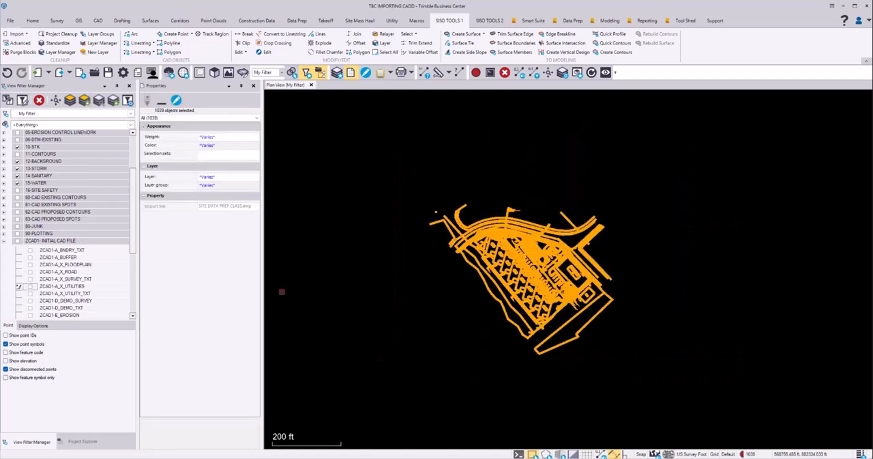
click(253, 146)
click(256, 146)
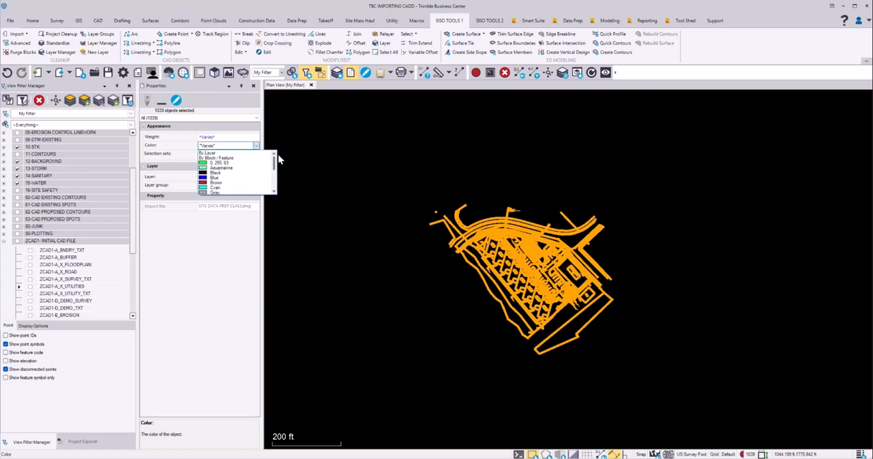
click(221, 154)
click(358, 179)
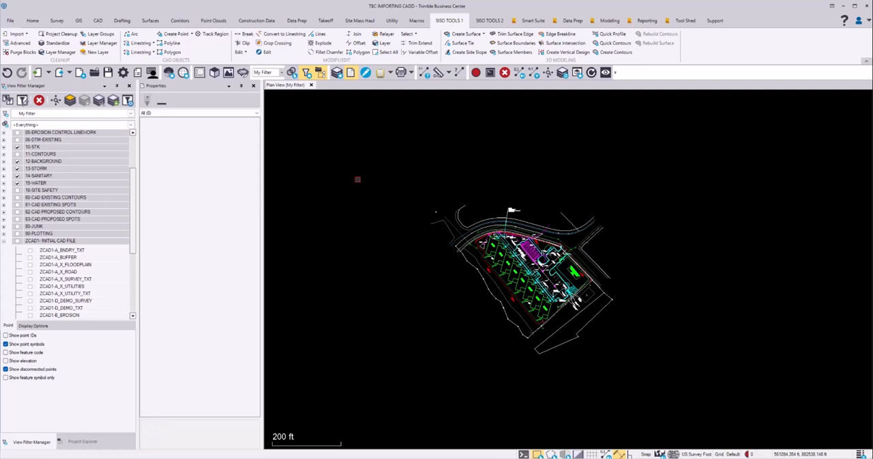
Use Change Elevation with the undefined elevation option on all visible site objects, and clear the selection
drag(638, 170, 367, 340)
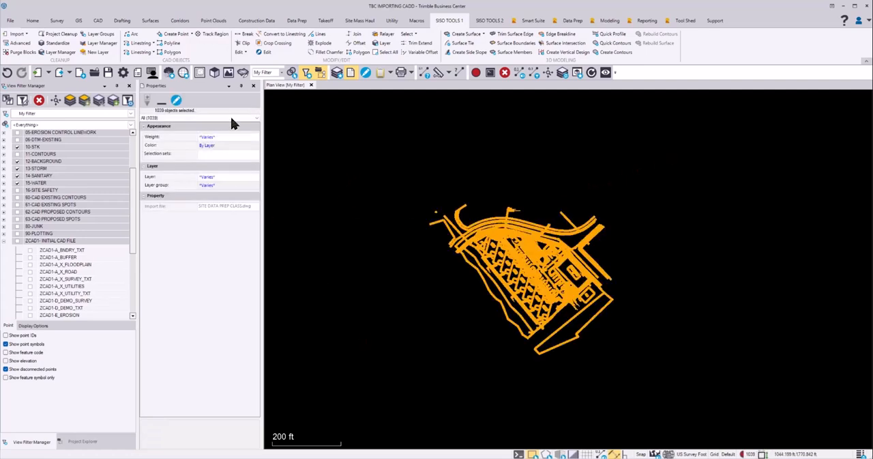
click(239, 53)
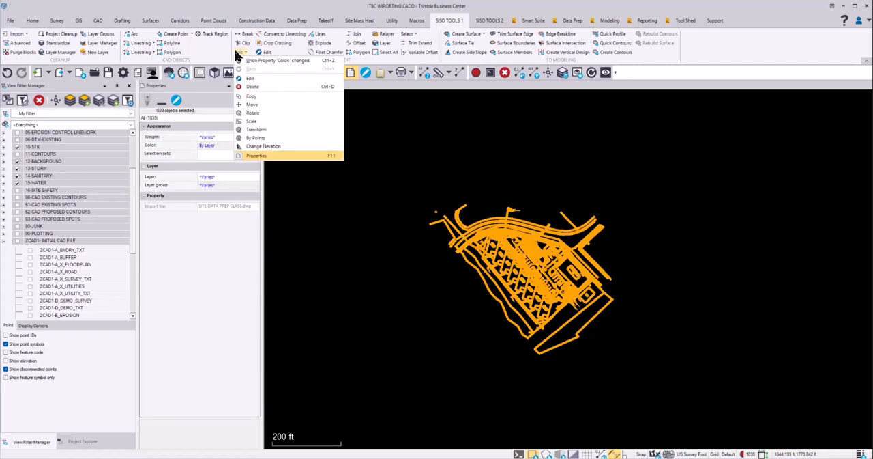
click(263, 146)
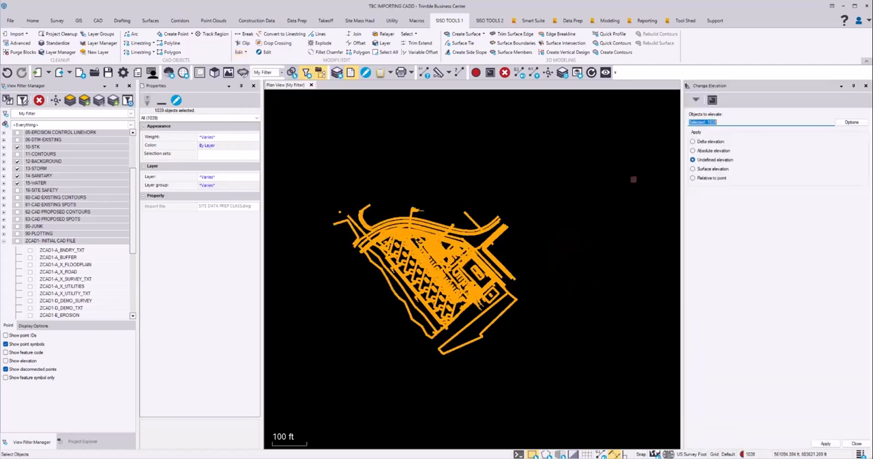
click(856, 443)
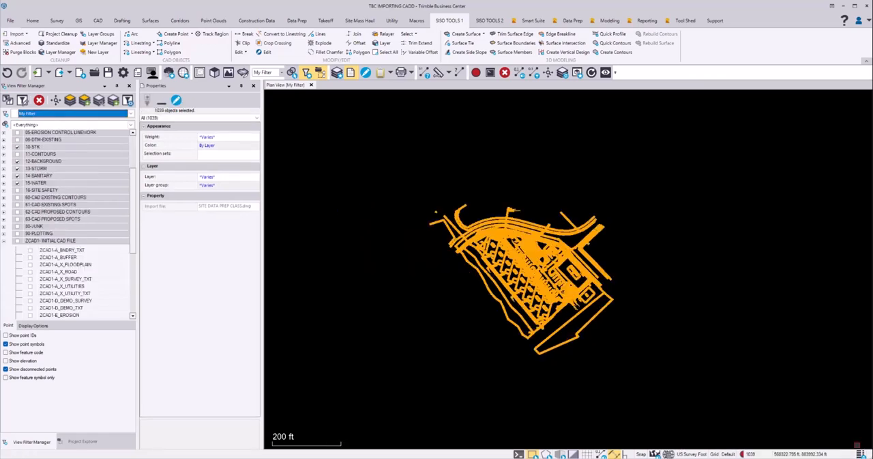
click(715, 398)
scroll(497, 248, up, 6)
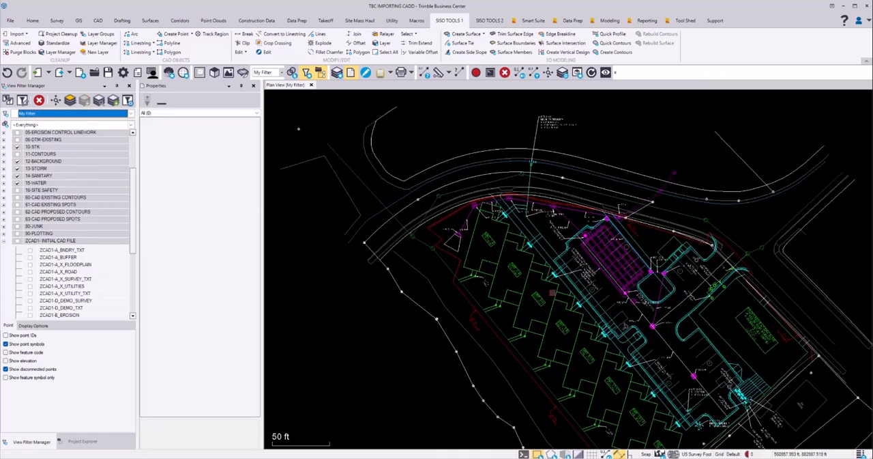
Inspect the centerline through the parking lot, checking its layer properties and the polylines overlapping it, without keeping a selection
middle_drag(637, 308, 565, 257)
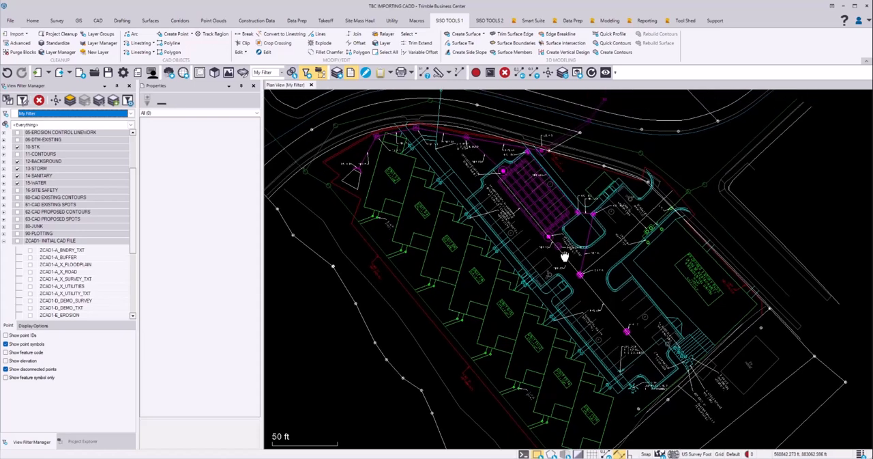
scroll(583, 296, up, 2)
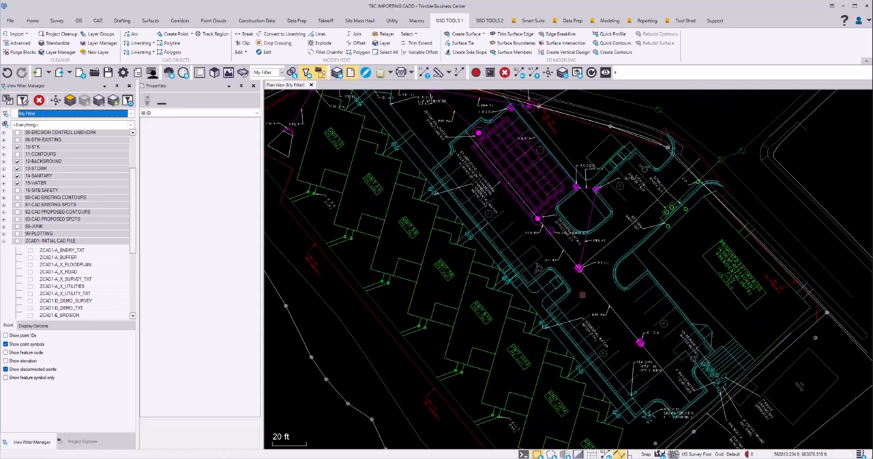
scroll(582, 295, up, 1)
scroll(511, 227, down, 3)
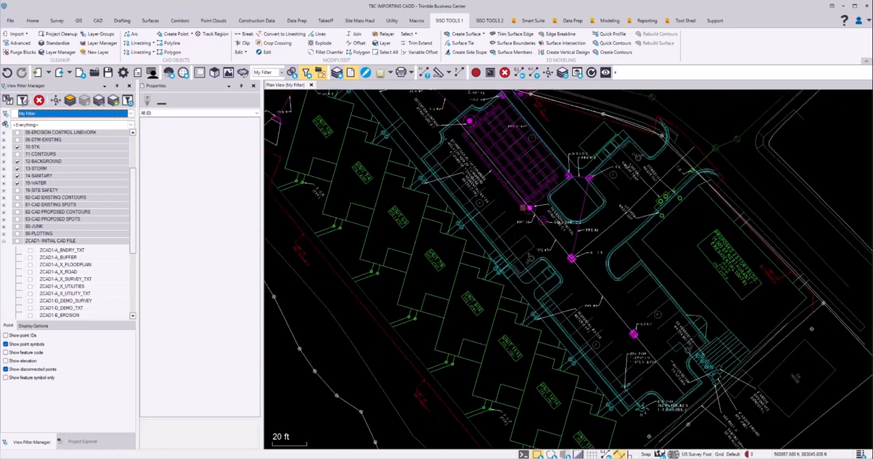
middle_drag(517, 171, 565, 210)
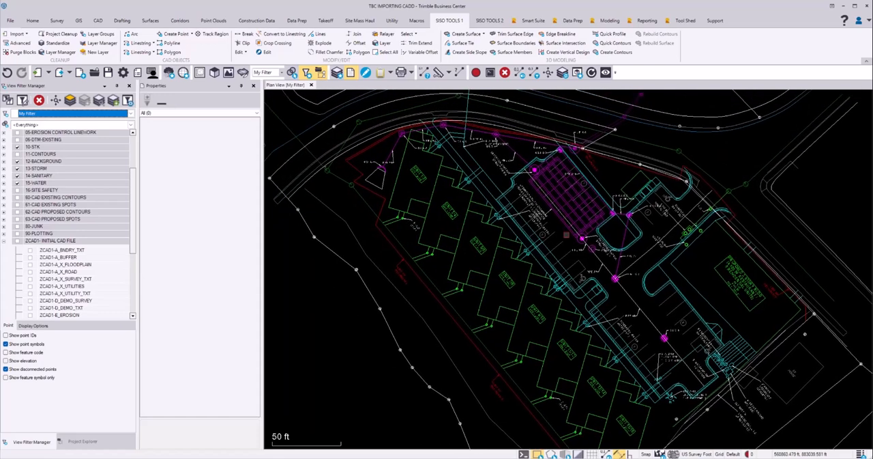
scroll(587, 306, up, 2)
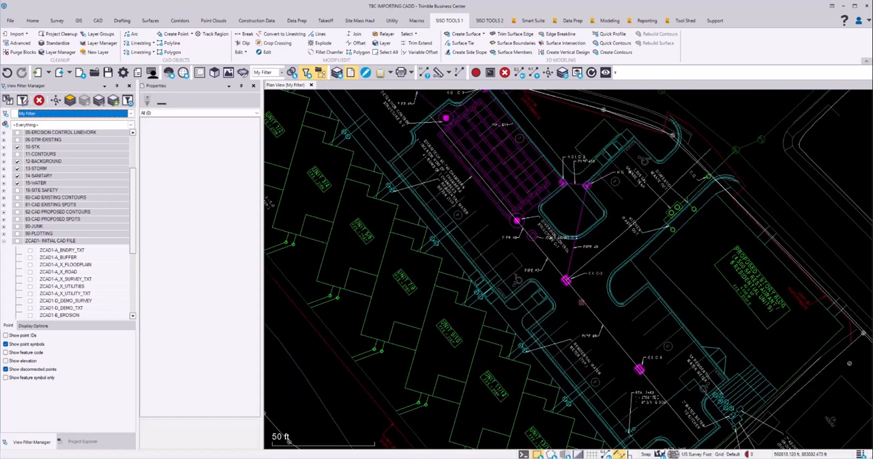
click(603, 316)
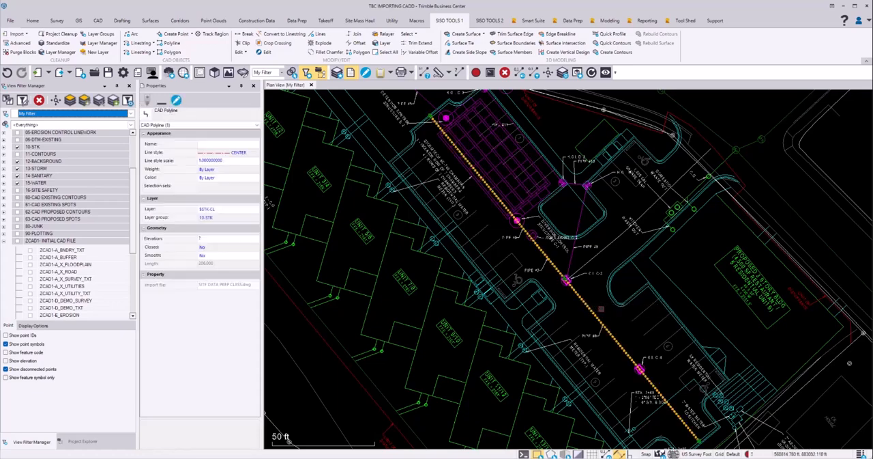
key(Escape)
click(587, 302)
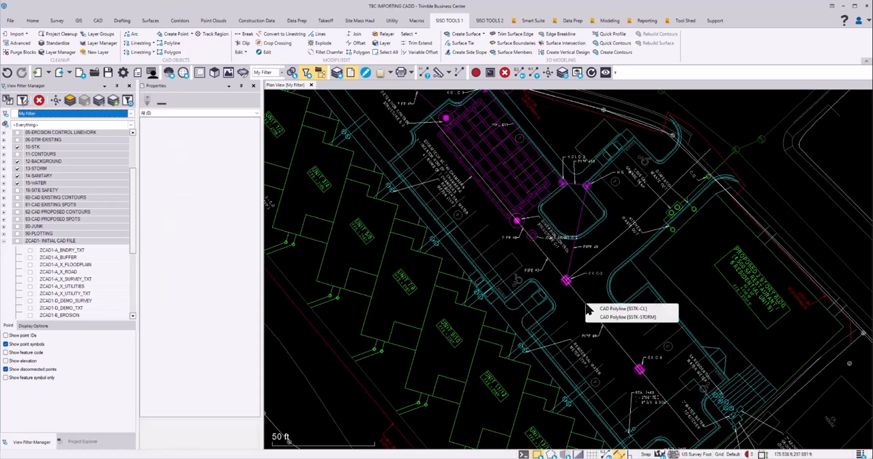
key(Escape)
Turn off the 13-STORM, 14-SANITARY and 15-WATER layer groups in the plan view
scroll(584, 256, down, 4)
scroll(585, 259, down, 1)
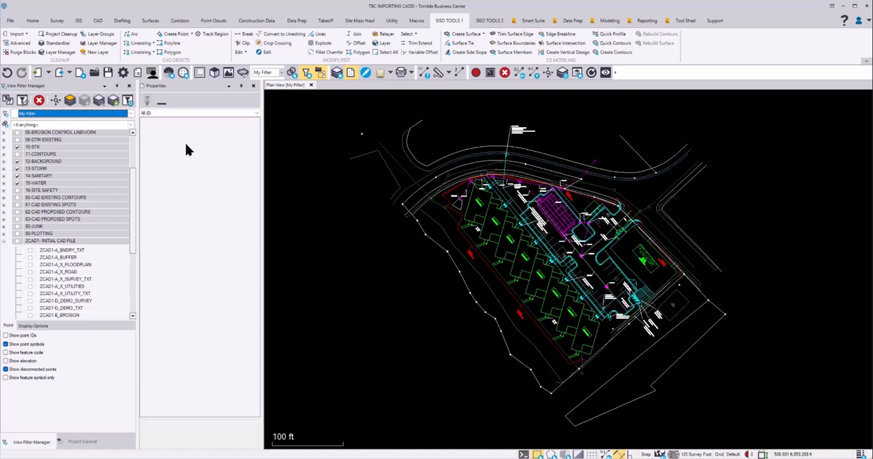
click(17, 174)
click(17, 183)
click(17, 182)
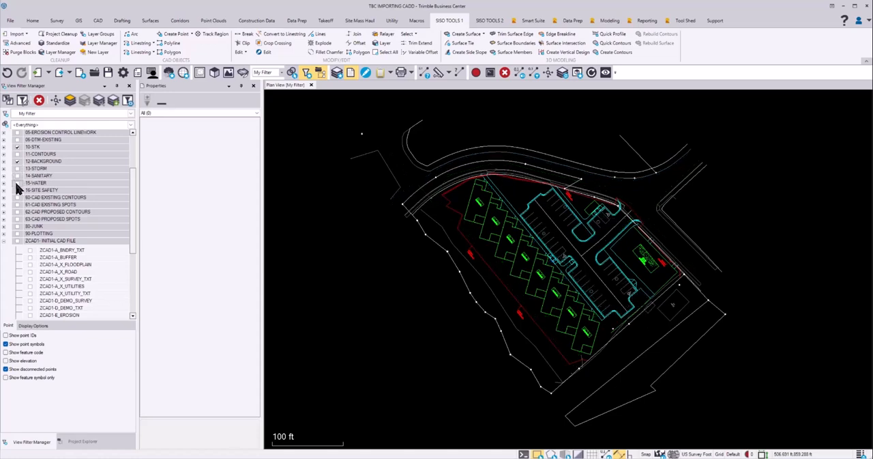
Check the layer properties of the red dashed site boundary and the wall polyline along the unit buildings, clearing each selection
scroll(506, 219, up, 2)
middle_drag(542, 223, 514, 229)
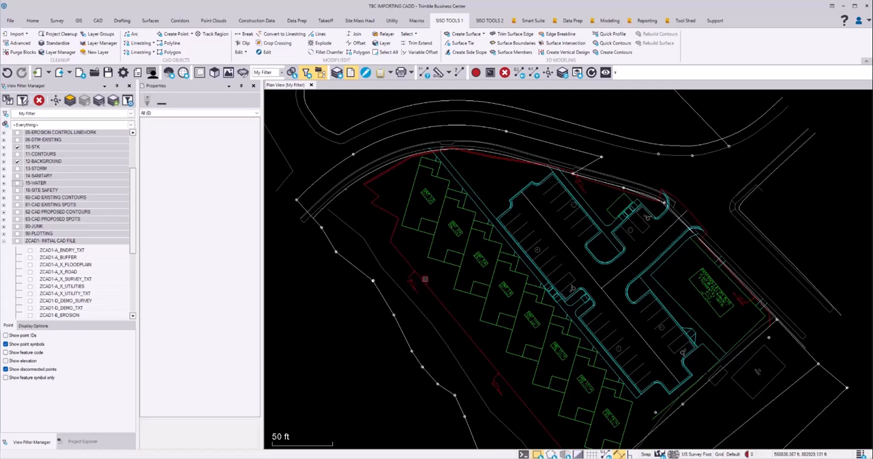
middle_drag(523, 248, 505, 191)
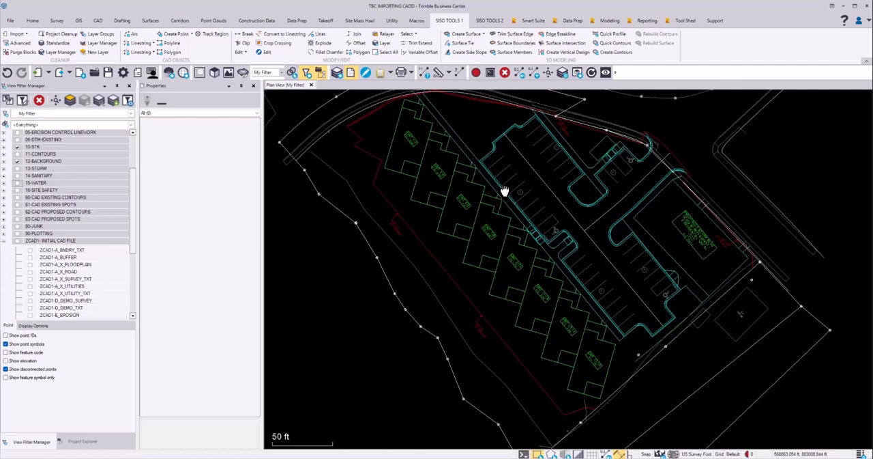
click(433, 257)
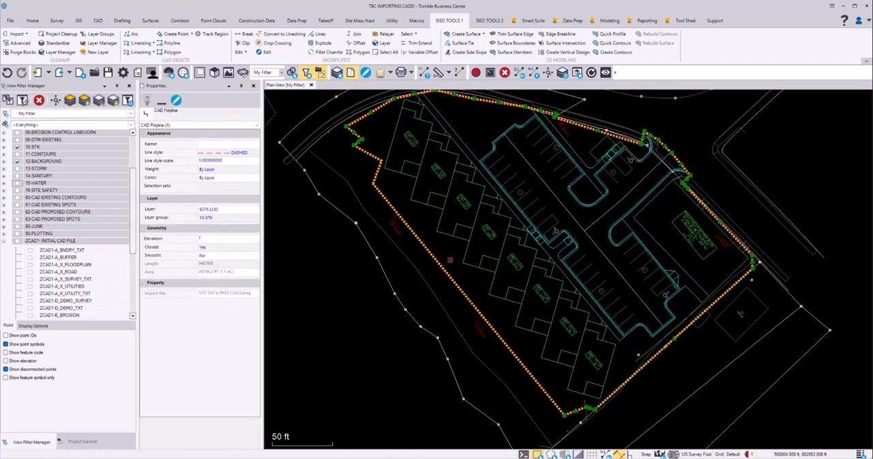
key(Escape)
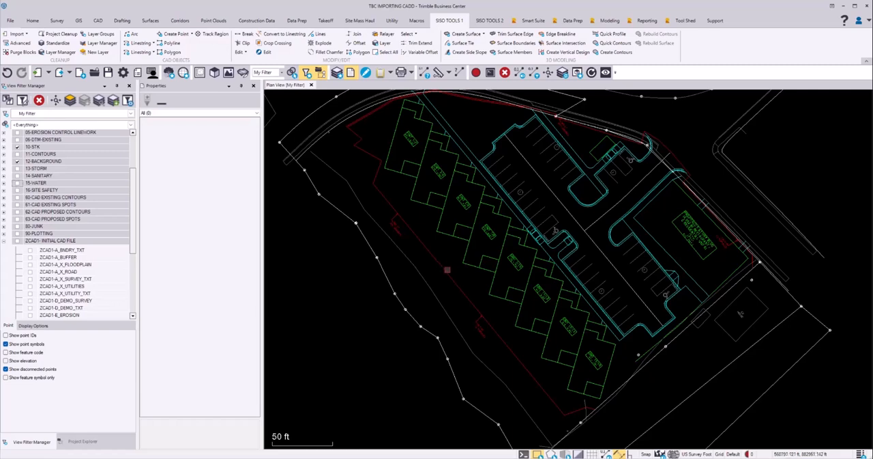
click(486, 270)
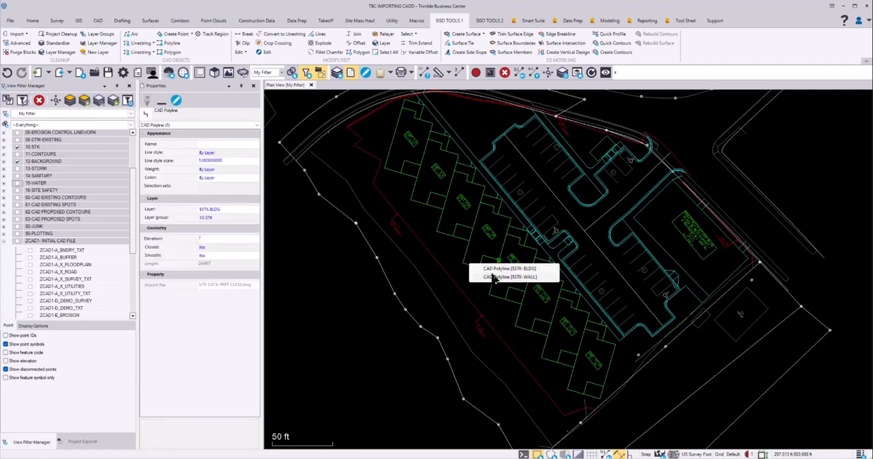
click(496, 277)
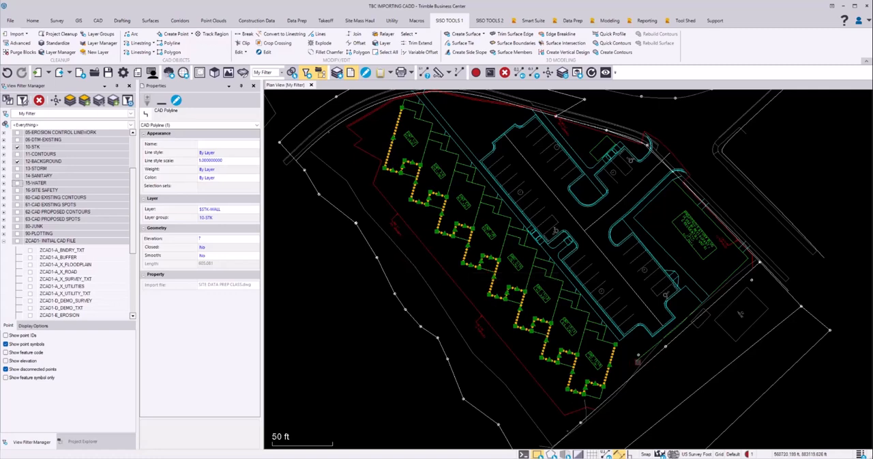
key(Escape)
Switch to the Word checklist on importing and sorting CAD data
scroll(517, 245, down, 3)
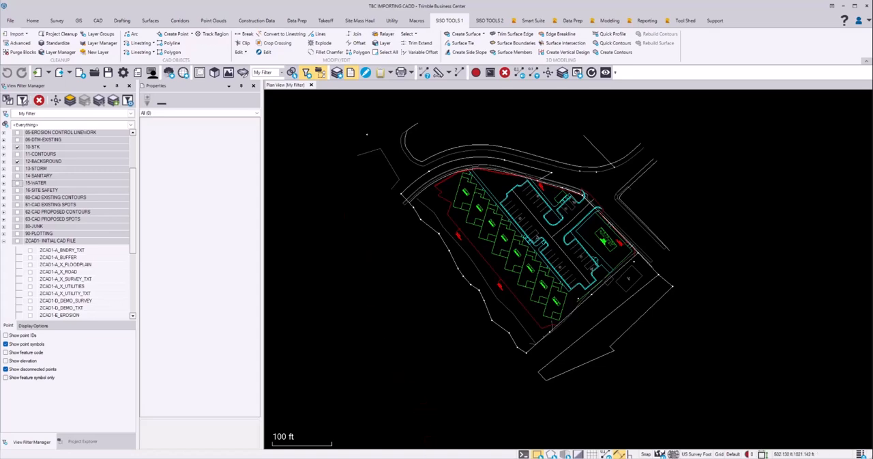
key(alt+Tab)
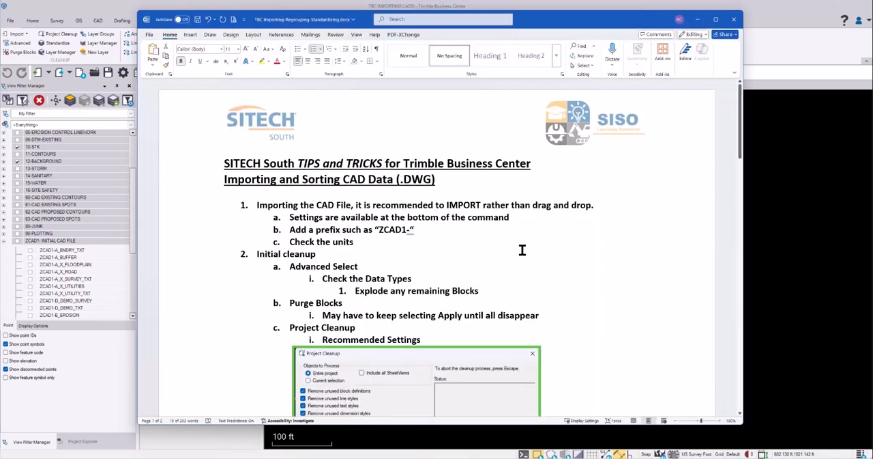